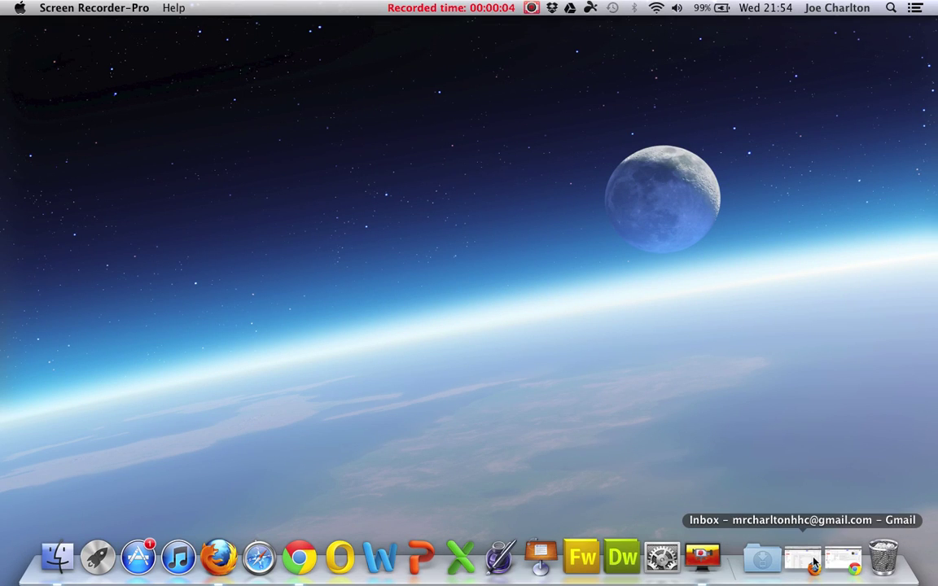
# - Check which account owns the teacher's Firefox Gmail inbox, then minimise that window
pyautogui.click(814, 562)
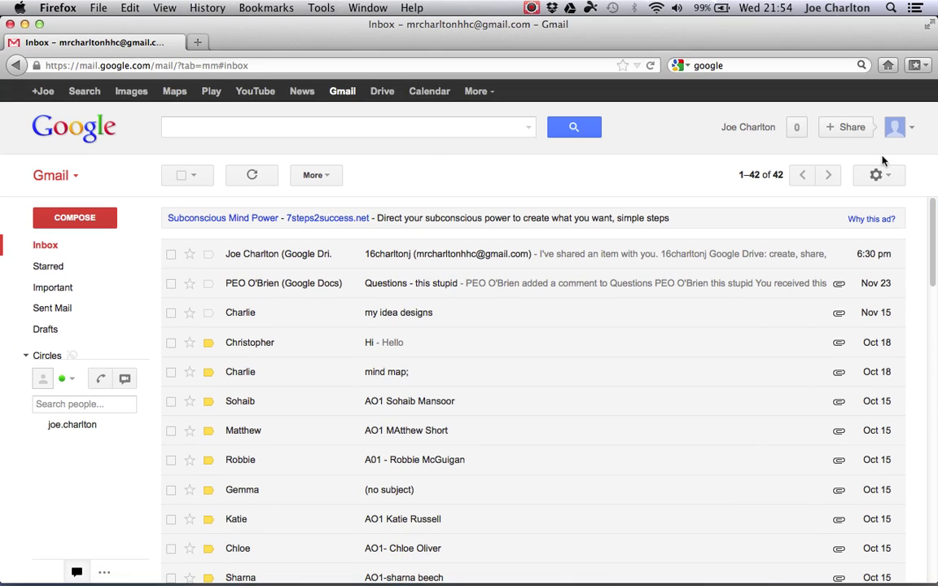
pyautogui.click(913, 135)
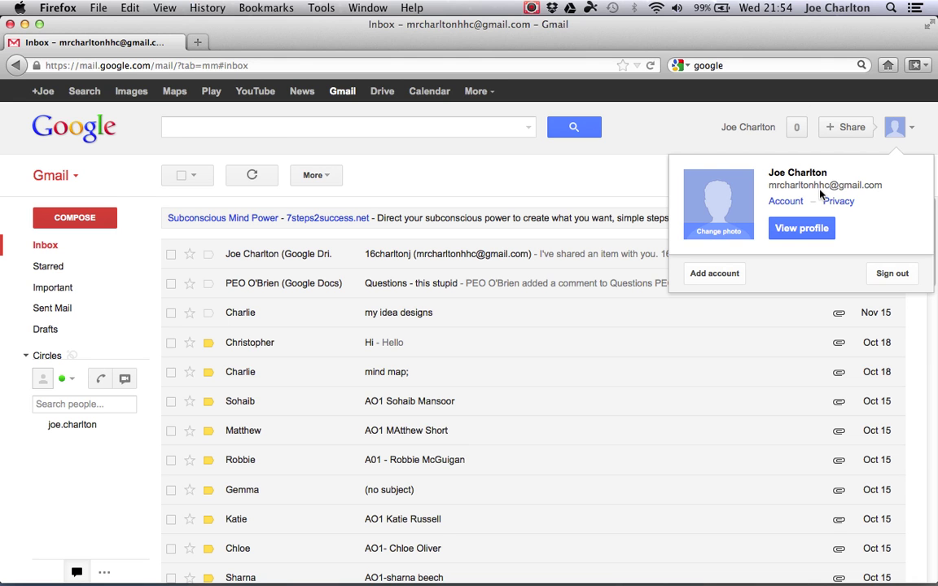
pyautogui.click(24, 24)
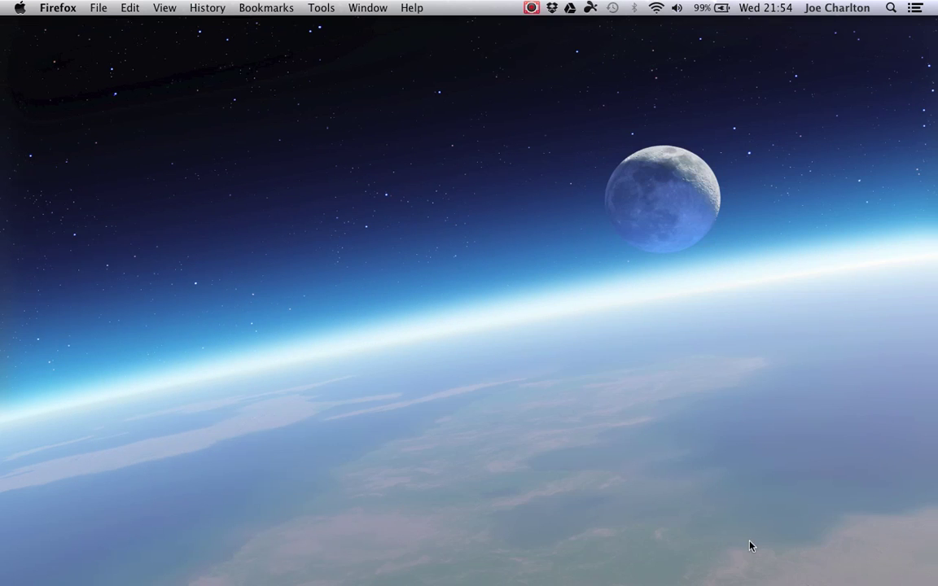
# - Check the student's account in the Chrome Gmail inbox and minimise that window
pyautogui.moveTo(805, 570)
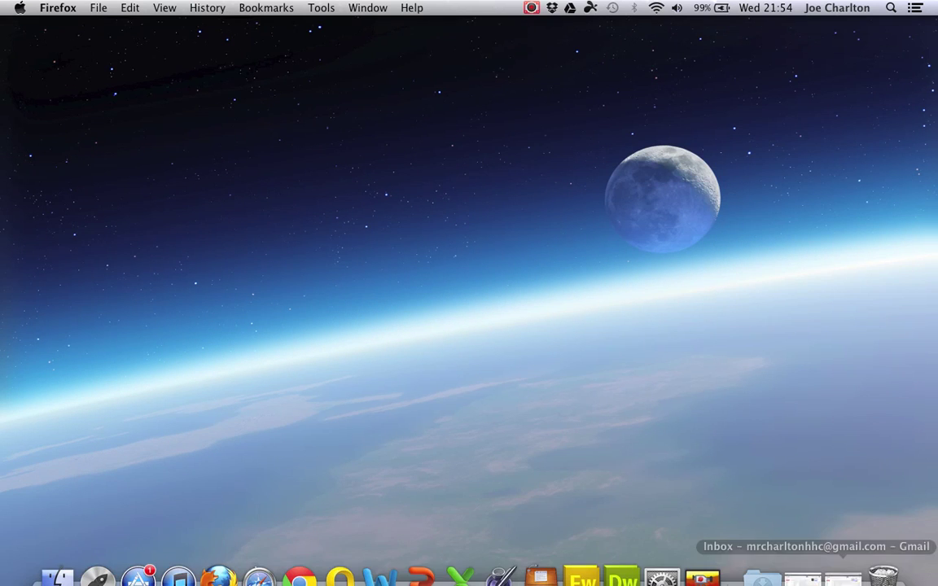
pyautogui.click(804, 567)
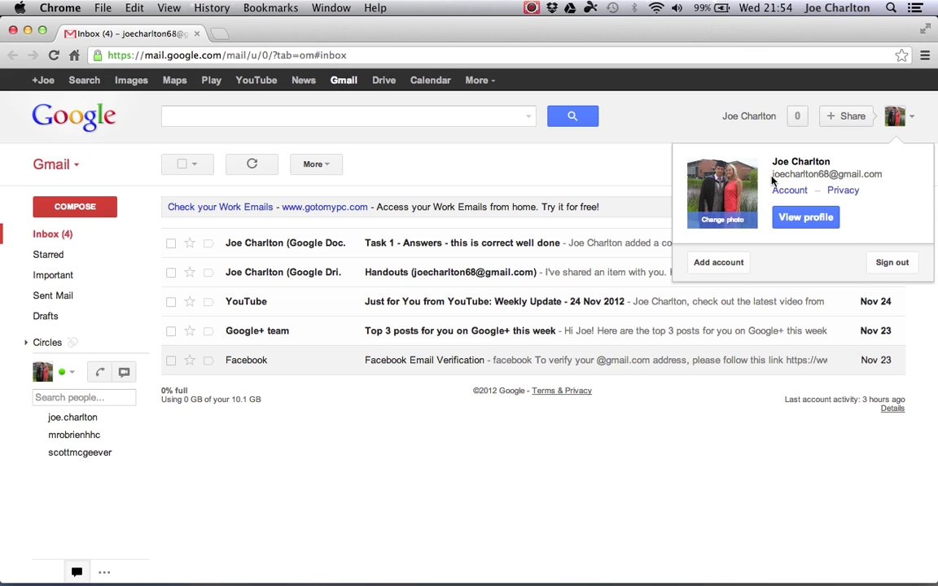
pyautogui.click(143, 127)
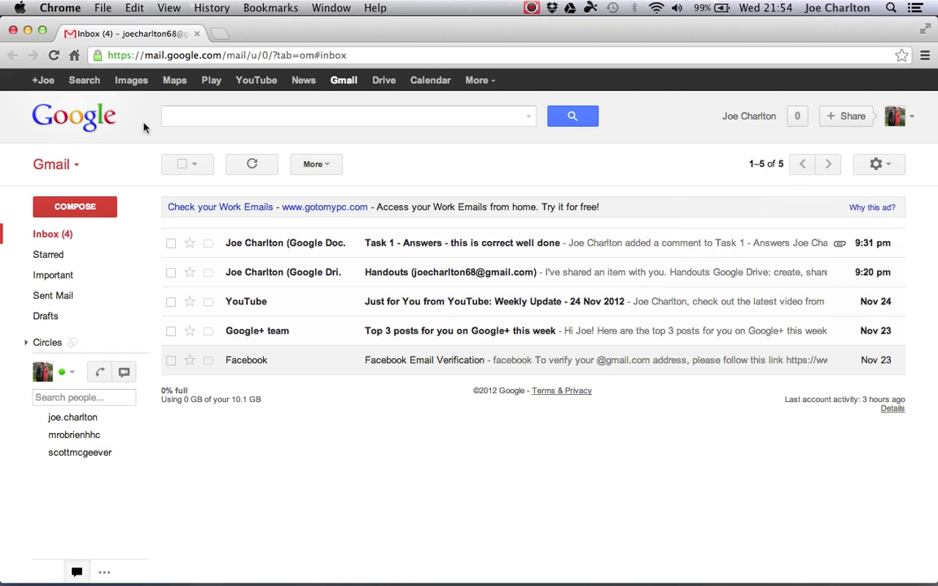
pyautogui.click(28, 30)
# - Return to the teacher's Firefox Gmail inbox and dismiss the account popup
pyautogui.moveTo(656, 580)
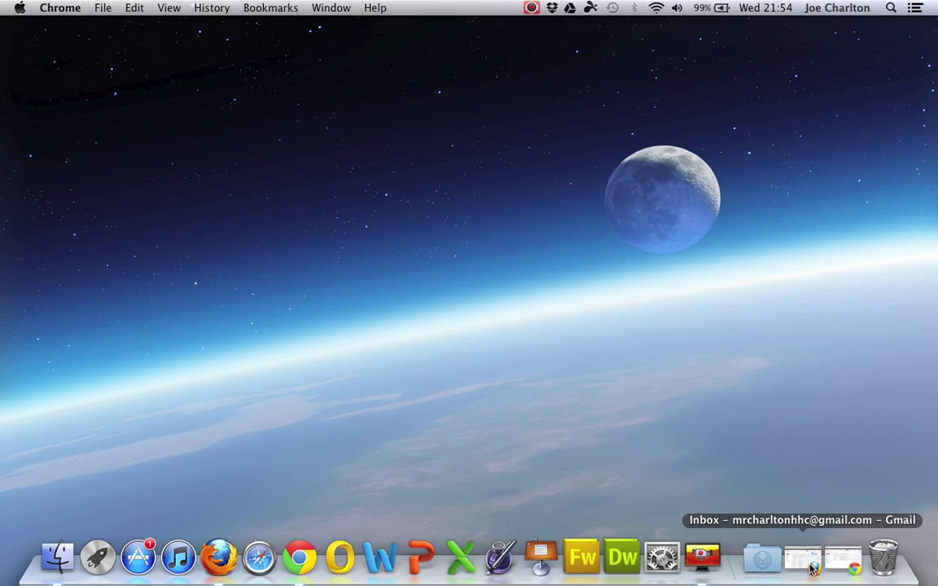
pyautogui.click(812, 568)
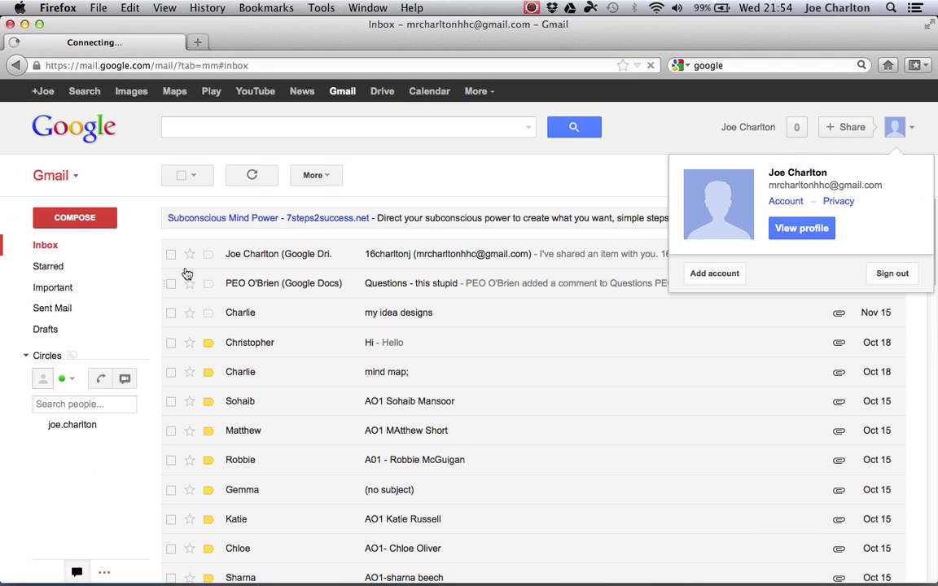
pyautogui.click(913, 131)
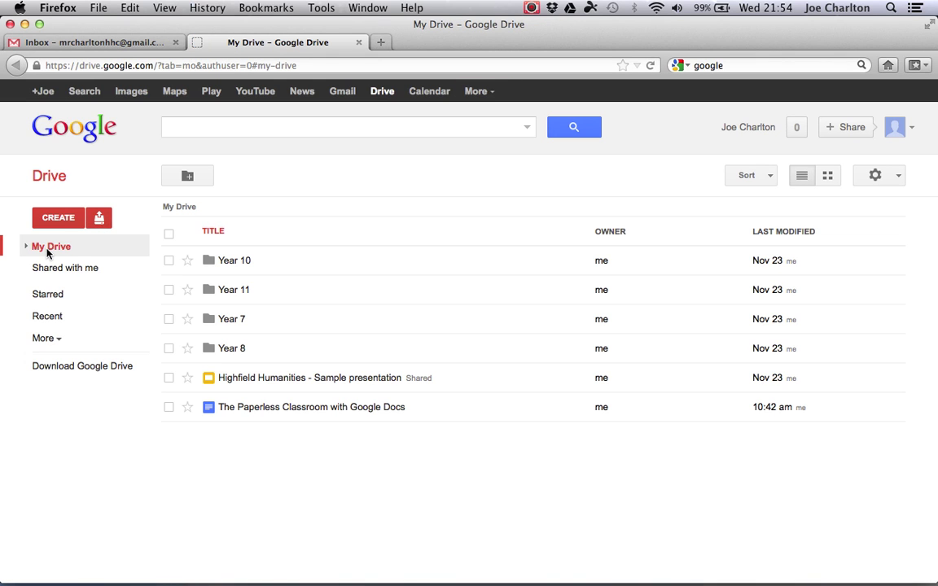
# - Expand My Drive and create a new folder named 'Year 9' there
pyautogui.click(26, 246)
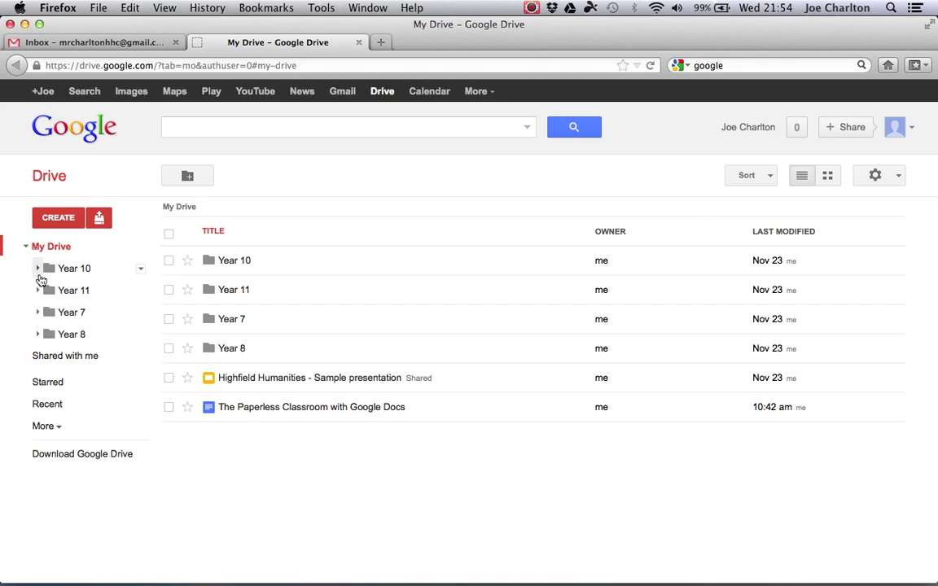
pyautogui.click(187, 180)
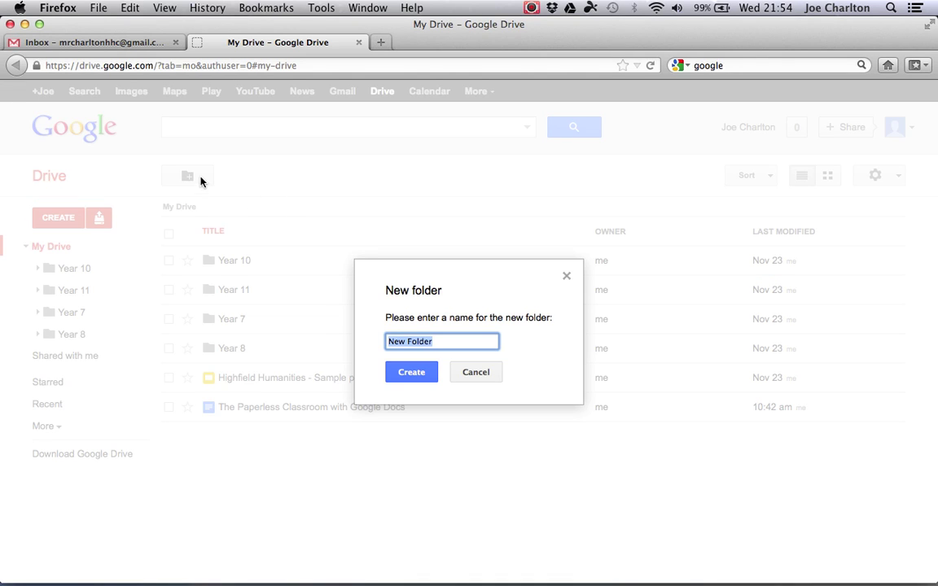
pyautogui.write('Year 9')
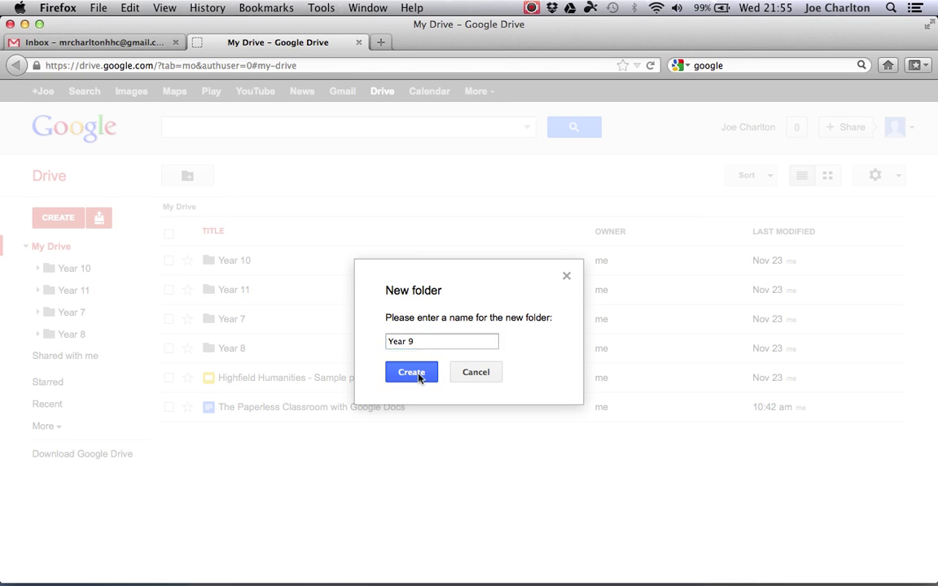
pyautogui.click(416, 375)
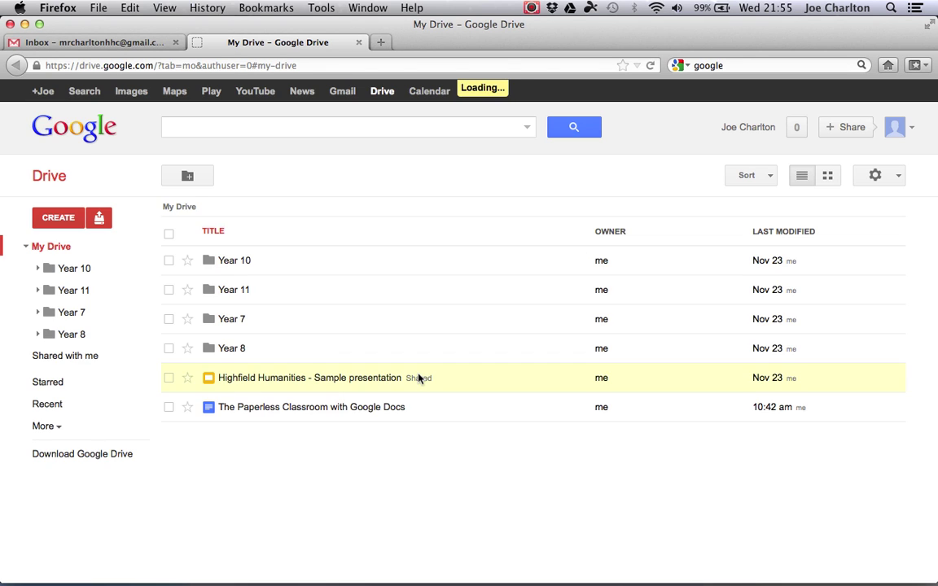
# - Expand Year 10, 11 and 7 and browse the 7f/IT1, 7f/IT2 and 7g/IT2 class folders
pyautogui.click(37, 270)
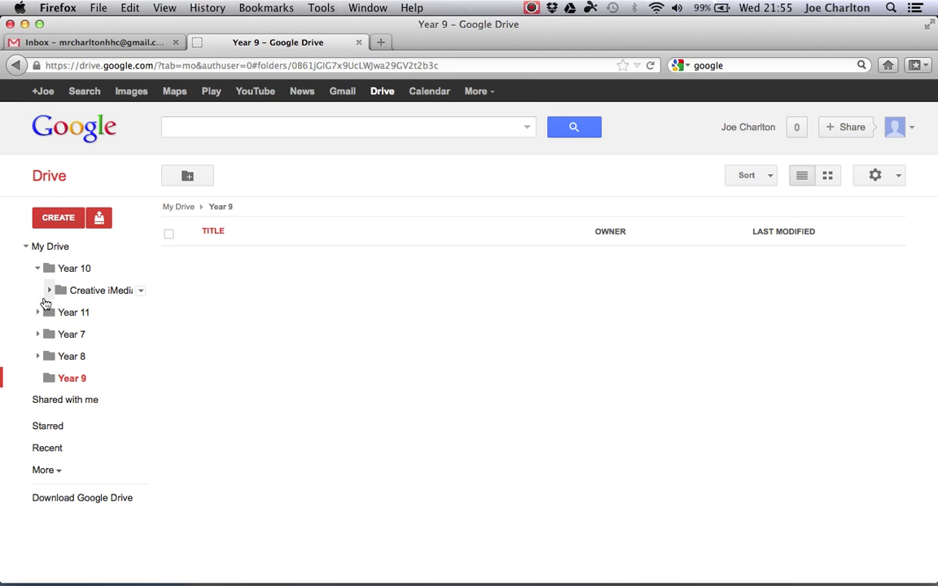
pyautogui.click(38, 313)
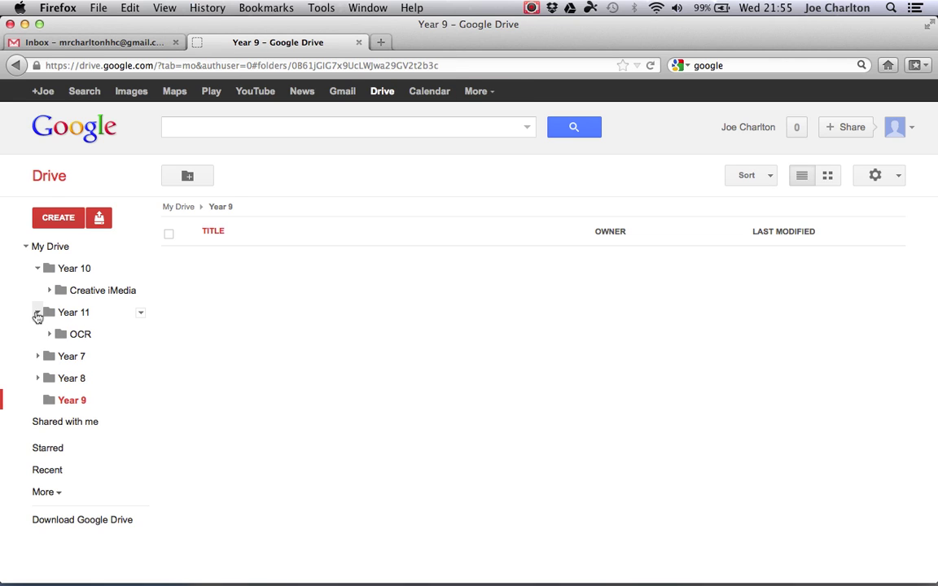
pyautogui.click(38, 356)
pyautogui.click(69, 379)
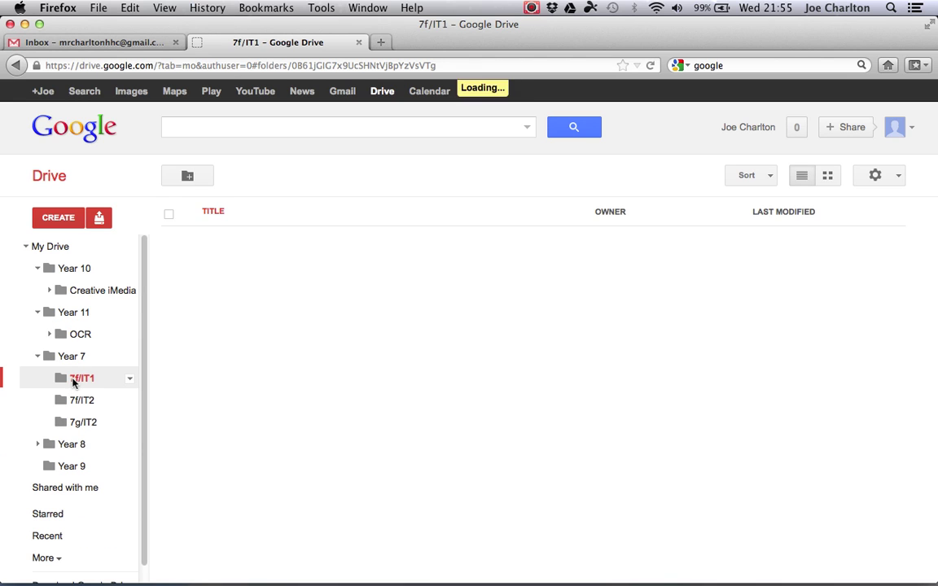
pyautogui.click(82, 400)
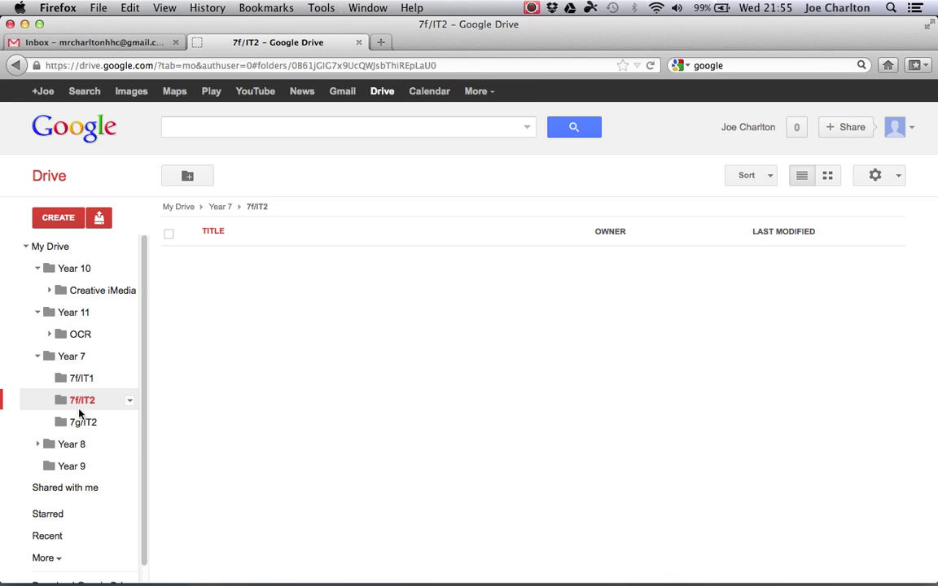
pyautogui.click(77, 423)
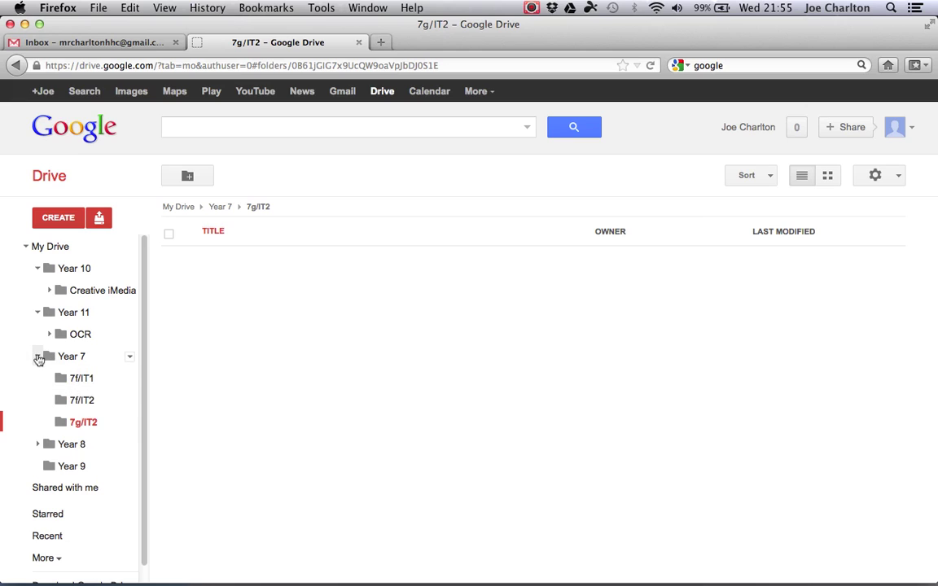
# - Collapse the year folders, open Year 9 and start a new folder inside it
pyautogui.click(37, 356)
pyautogui.click(38, 312)
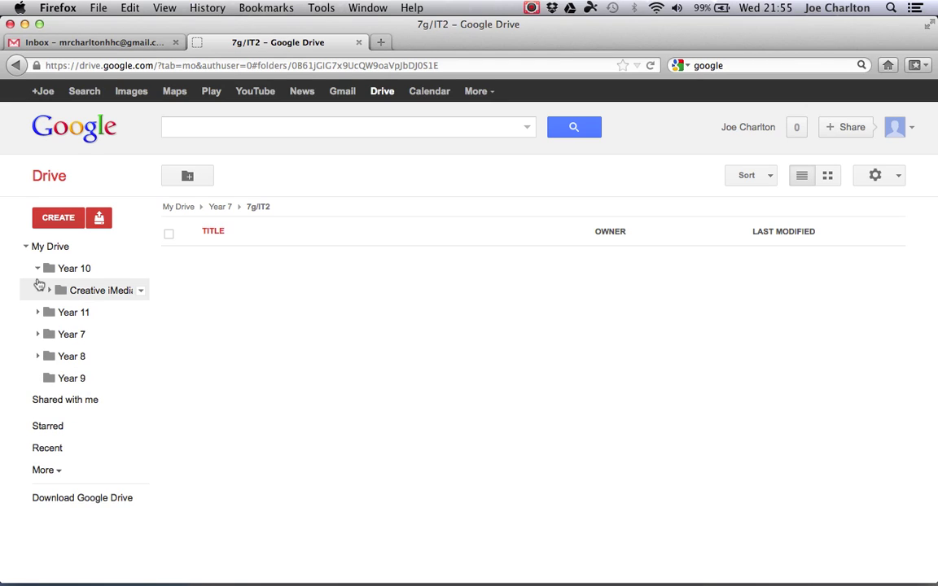
pyautogui.click(38, 268)
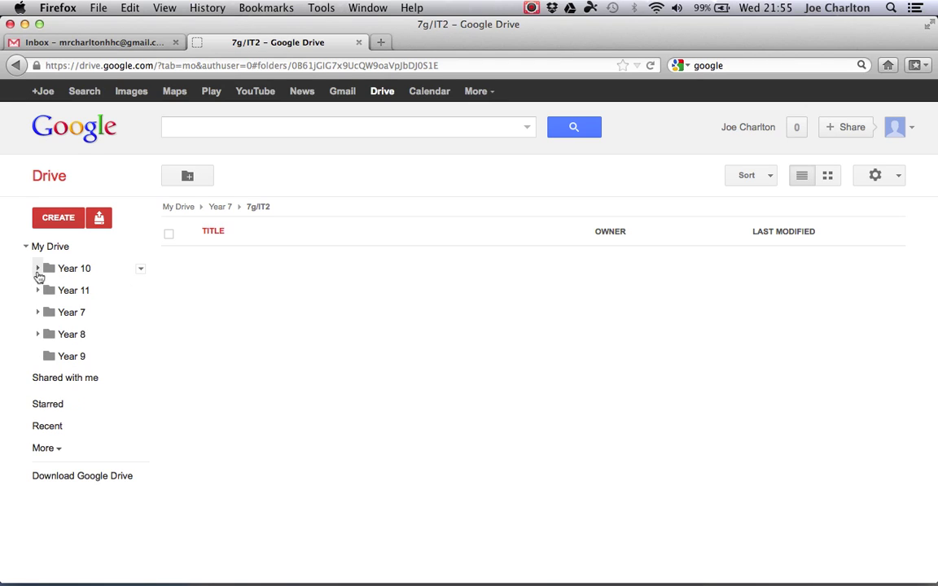
pyautogui.click(54, 362)
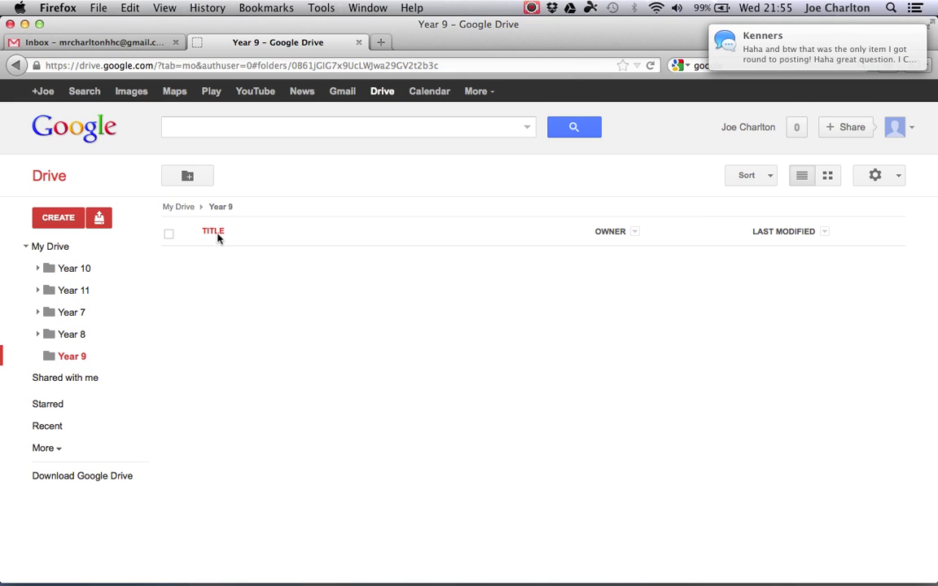
pyautogui.click(189, 181)
# - Create the 'Set 1' folder in Year 9, then switch to the student's Gmail window
pyautogui.write('Set 1')
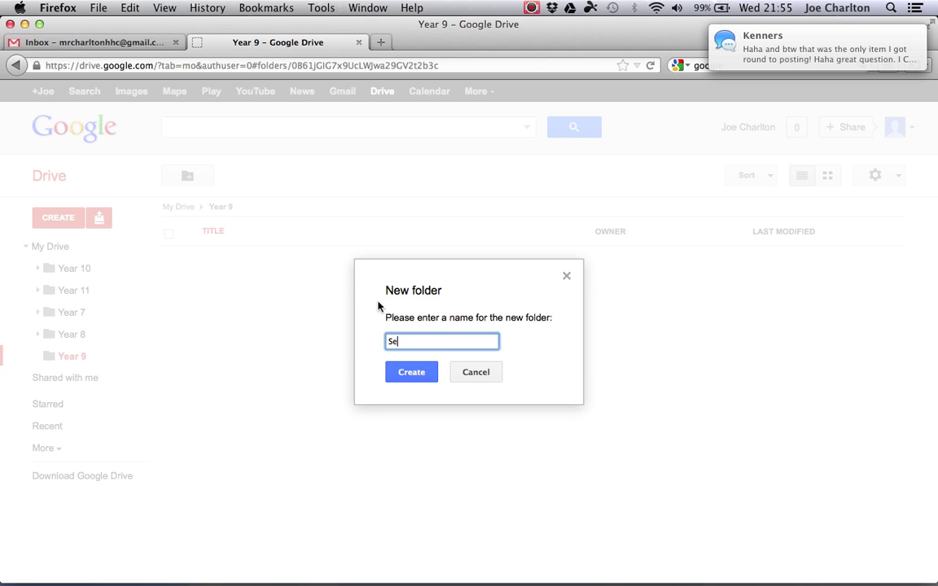
pyautogui.click(409, 373)
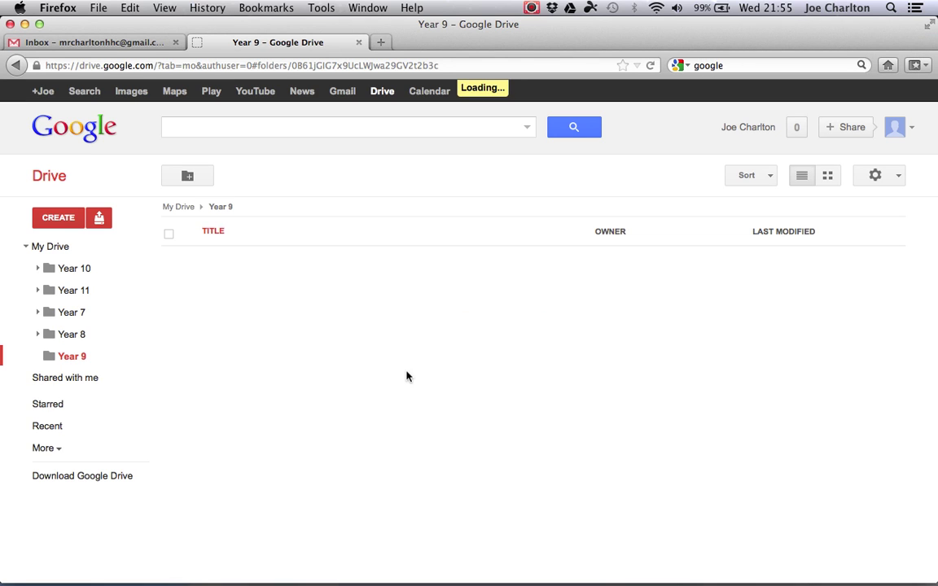
pyautogui.click(72, 360)
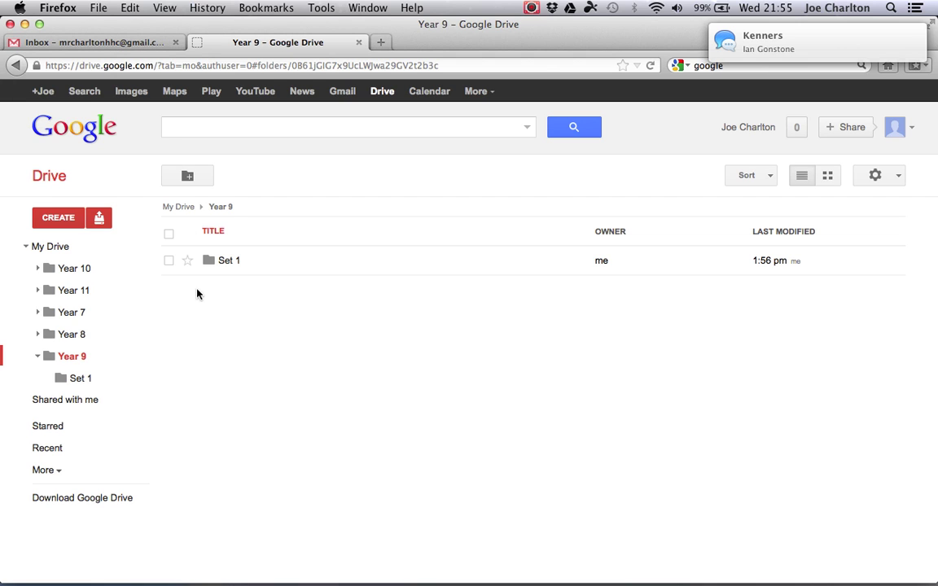
pyautogui.moveTo(694, 545)
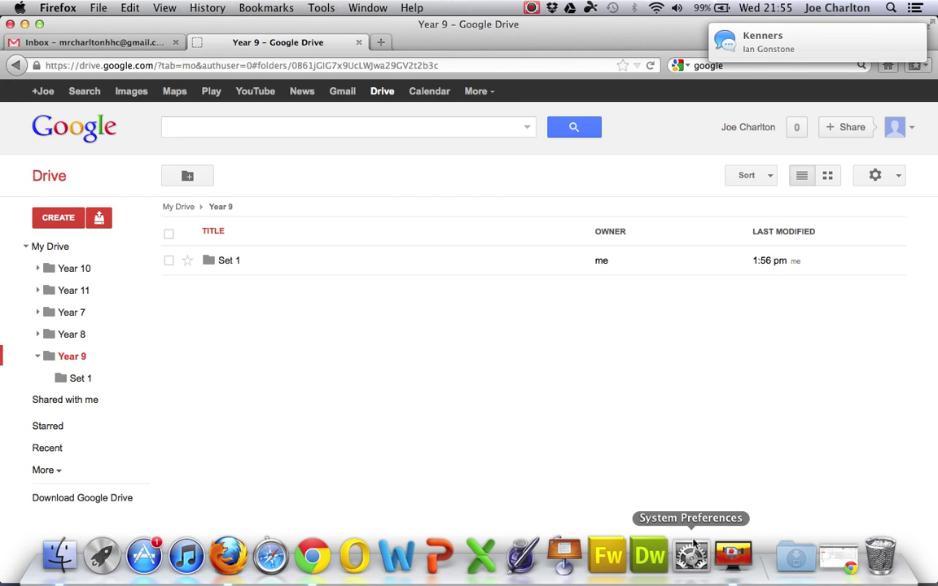
pyautogui.click(839, 560)
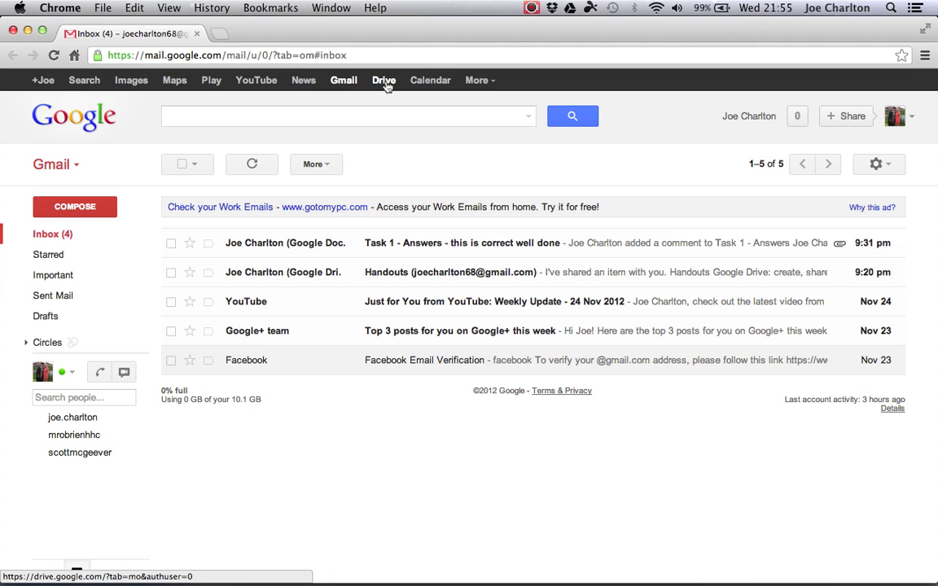
# - Open Google Drive from the student's Gmail, expand My Drive and start a new folder
pyautogui.click(385, 82)
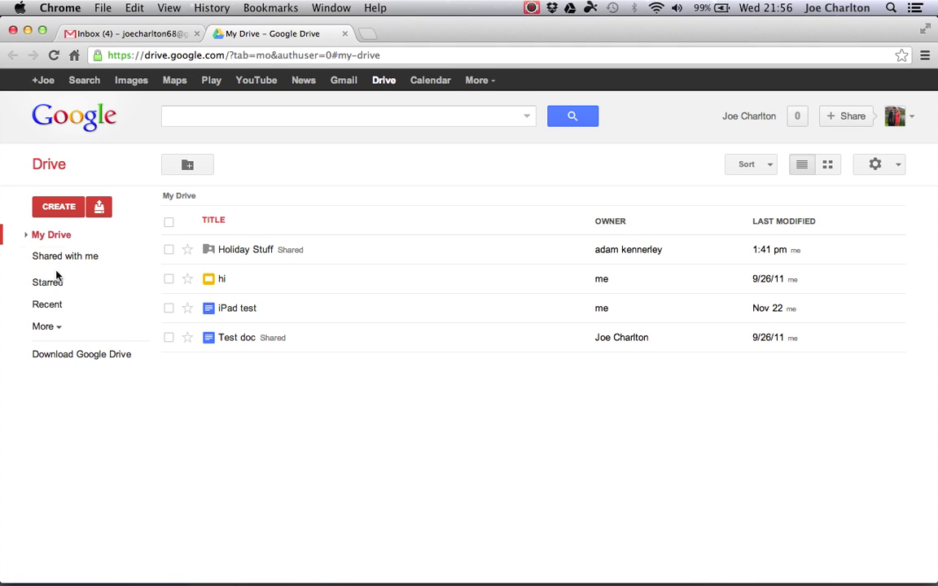
pyautogui.click(26, 236)
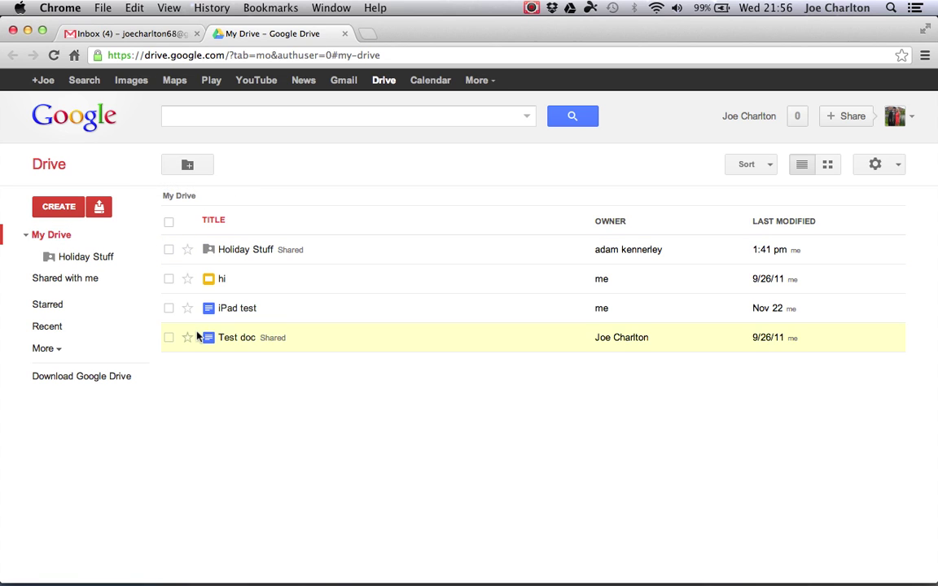
pyautogui.click(188, 167)
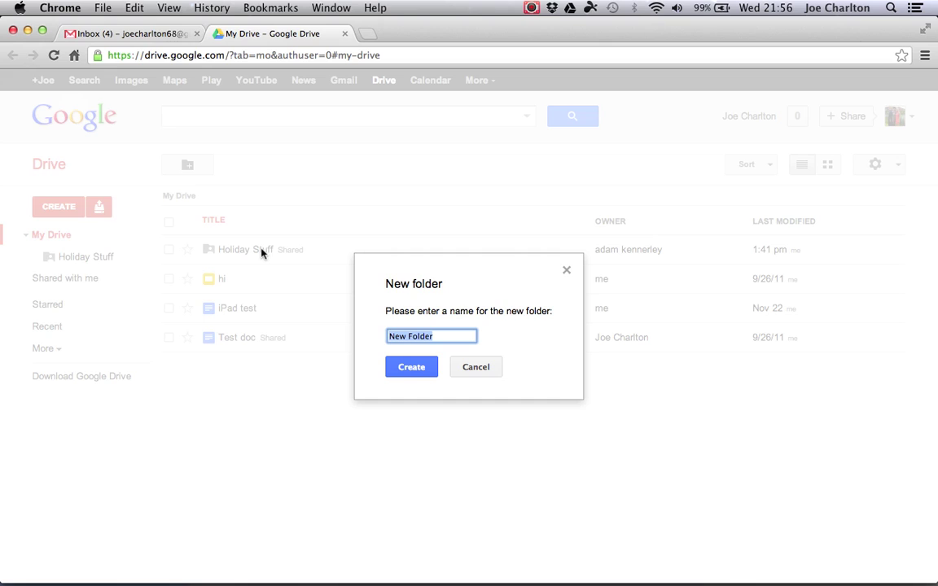
pyautogui.click(415, 368)
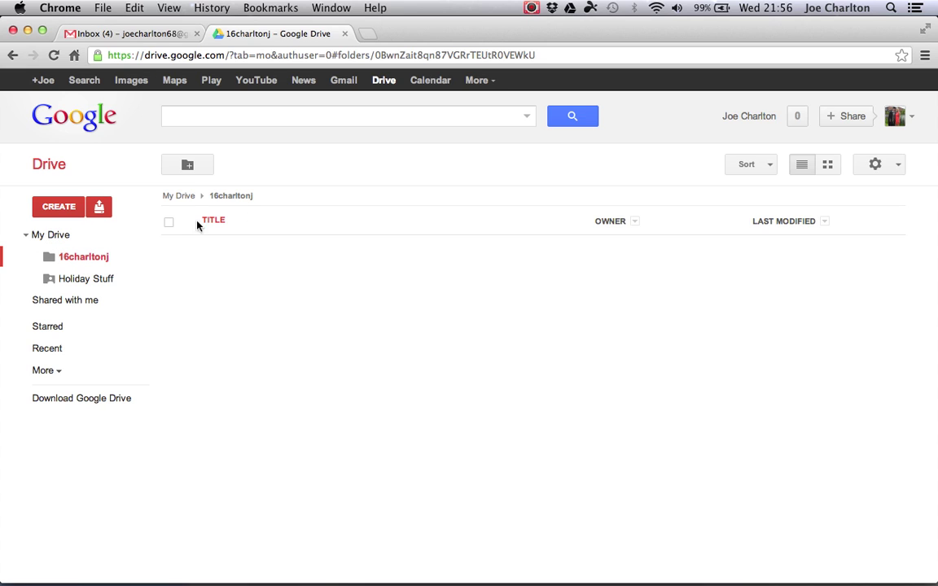
pyautogui.click(188, 166)
pyautogui.press('BackSpace')
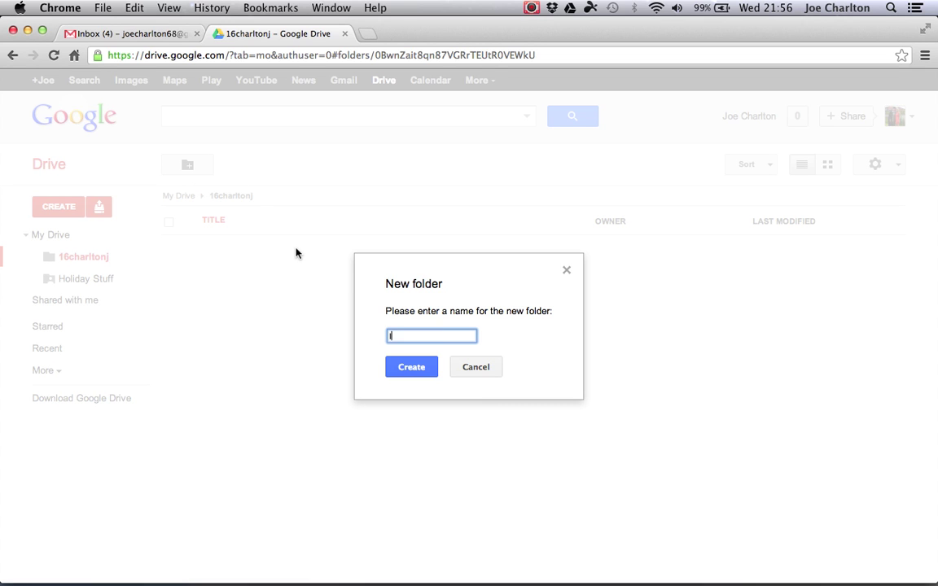
pyautogui.write('ICT')
pyautogui.click(420, 369)
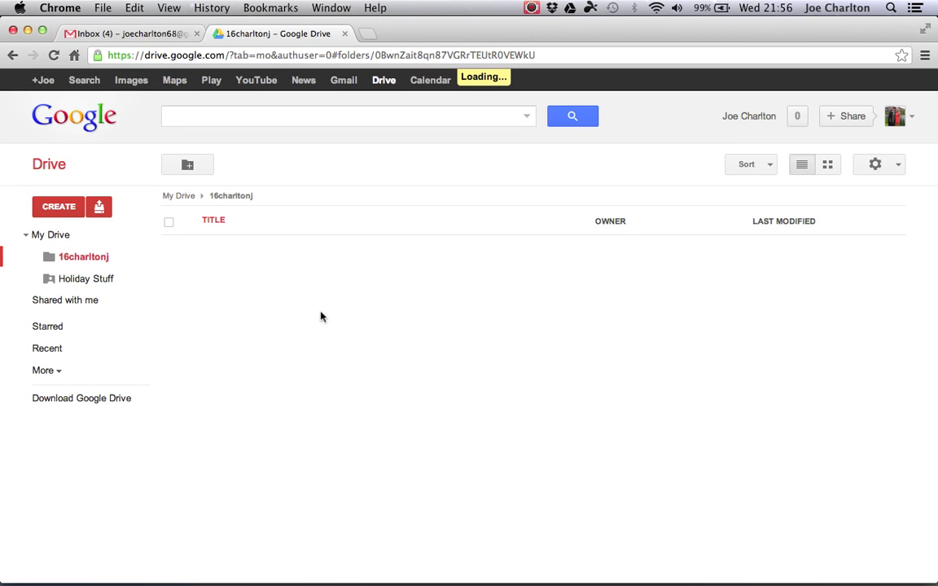
pyautogui.click(84, 259)
# - Add 'Maths' and 'Science' subfolders alongside ICT in the student folder
pyautogui.click(189, 166)
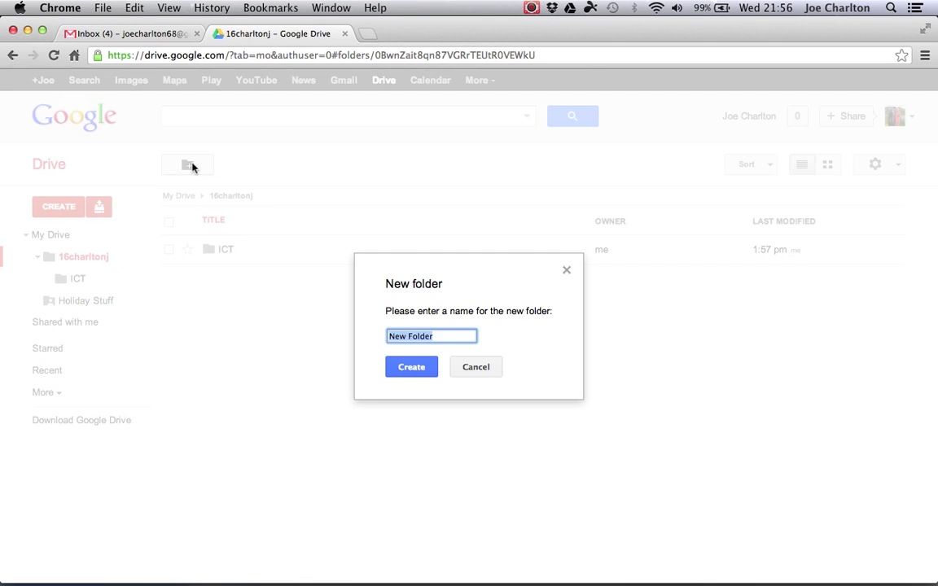
pyautogui.write('Maths')
pyautogui.click(393, 368)
pyautogui.click(81, 260)
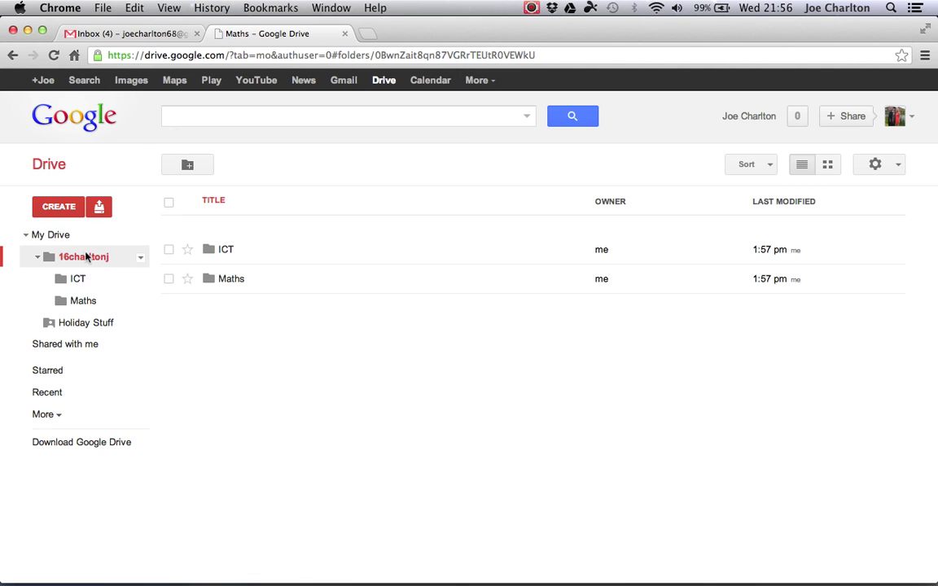
pyautogui.click(200, 166)
pyautogui.write('Science')
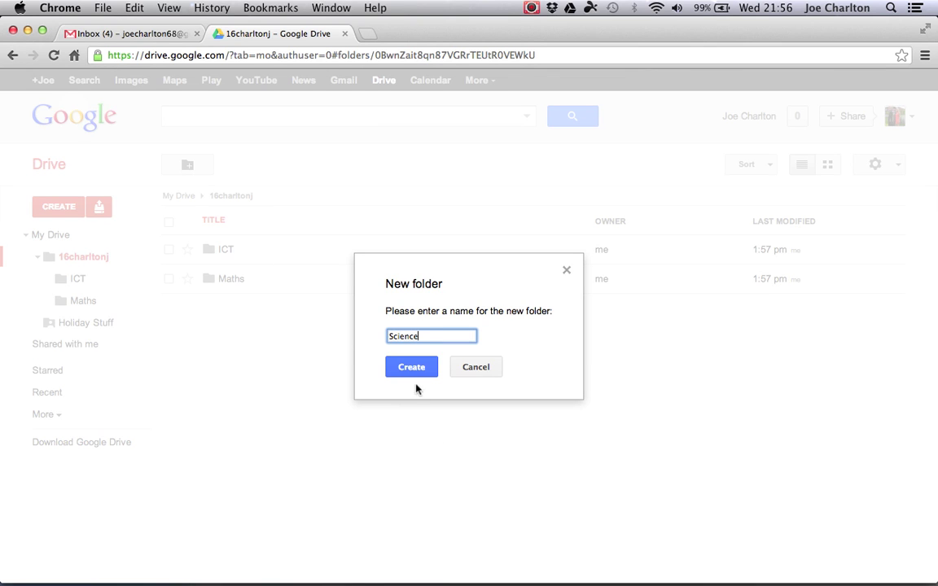
pyautogui.click(410, 370)
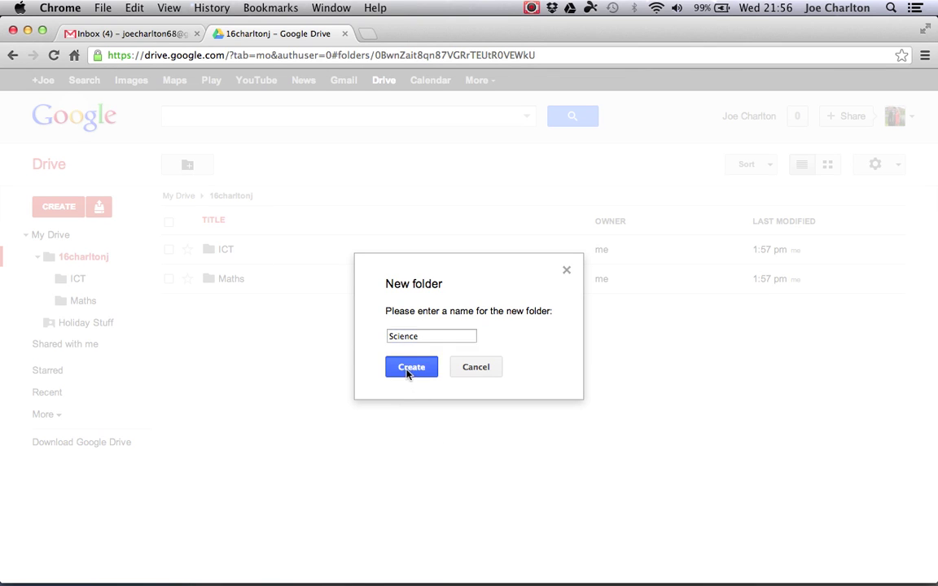
pyautogui.click(70, 261)
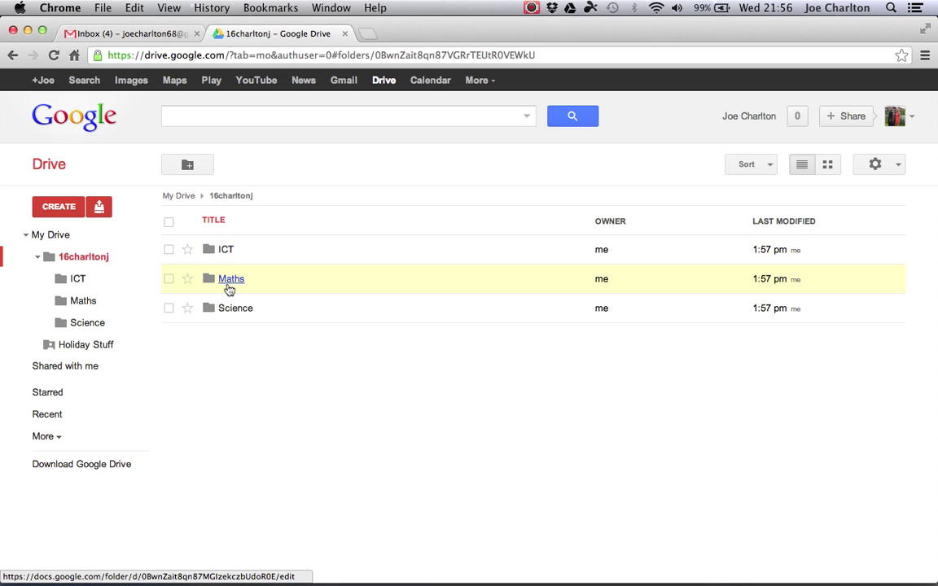
# - Collapse the student folder in the tree and open its sharing settings
pyautogui.click(37, 257)
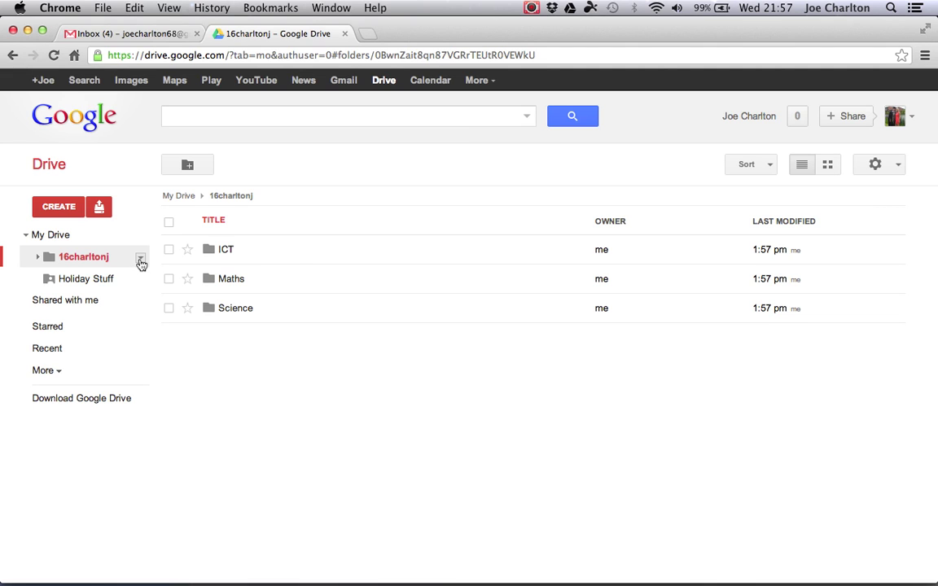
pyautogui.click(140, 259)
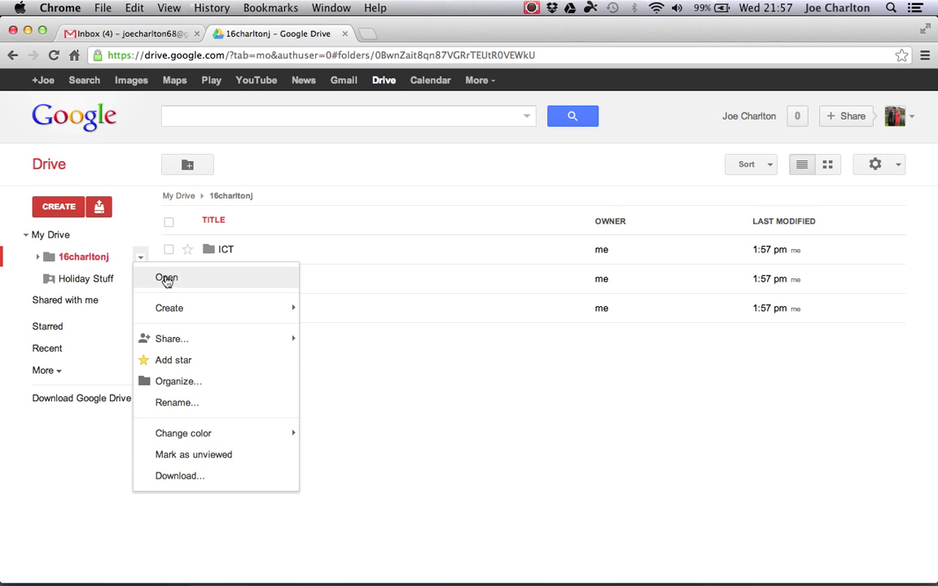
pyautogui.moveTo(168, 341)
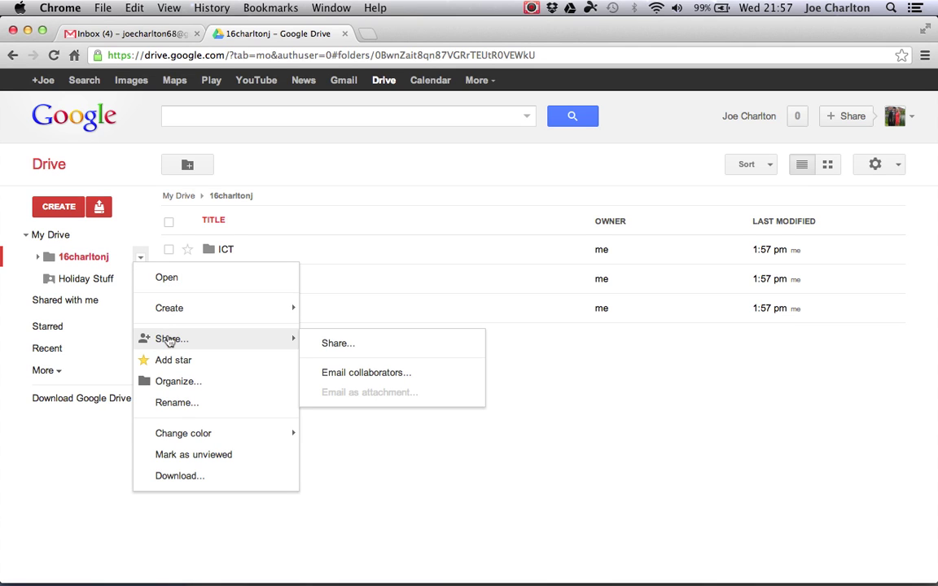
pyautogui.click(338, 345)
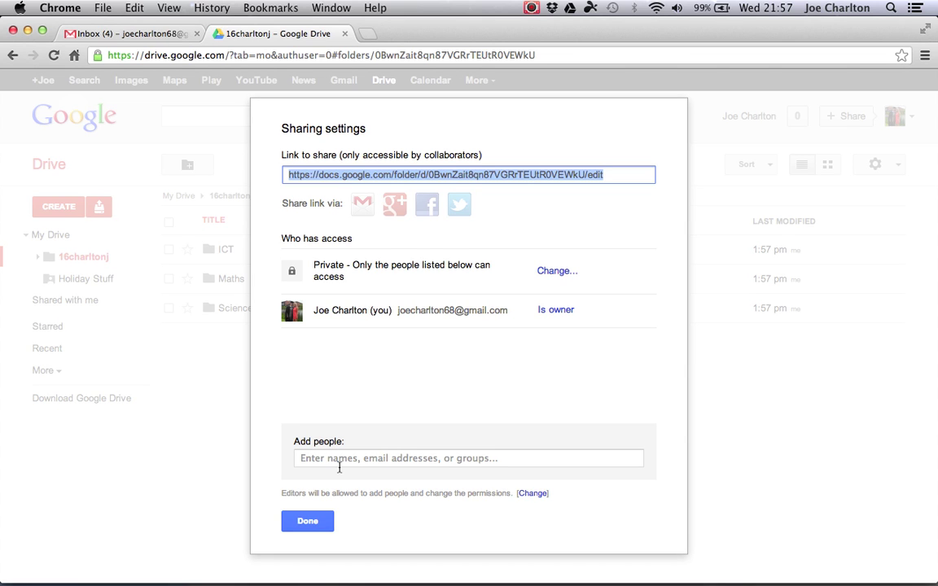
# - Share the folder with the teacher's e-mail address using Can edit permission
pyautogui.click(337, 460)
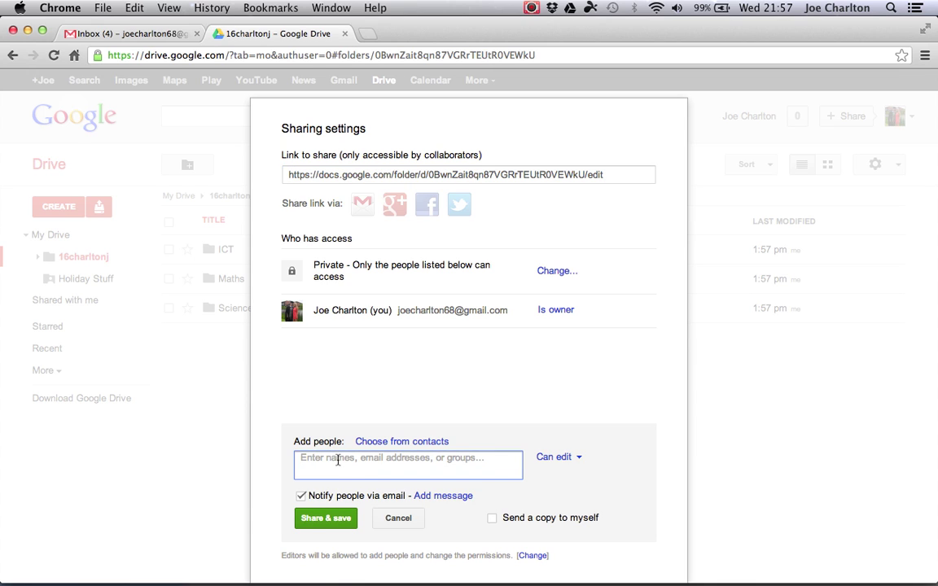
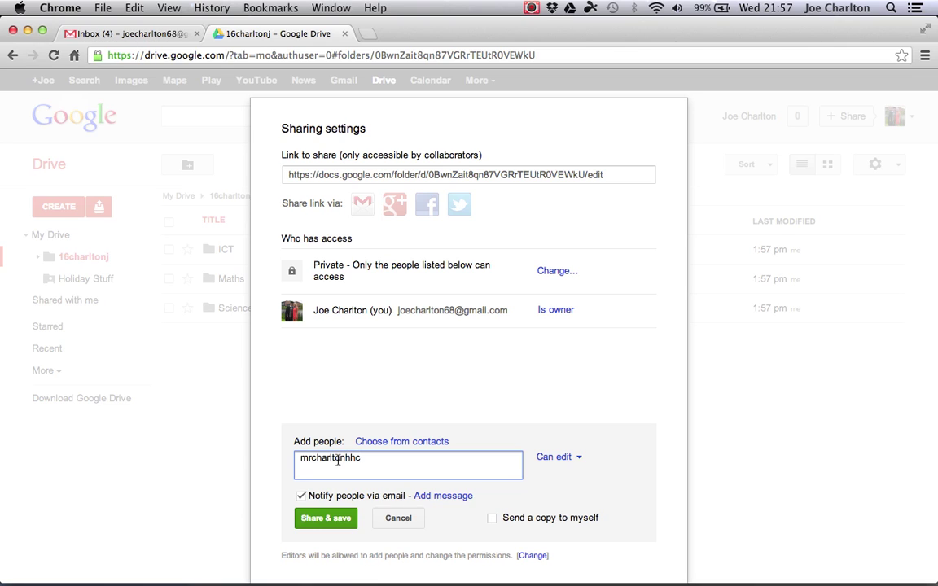
pyautogui.click(564, 457)
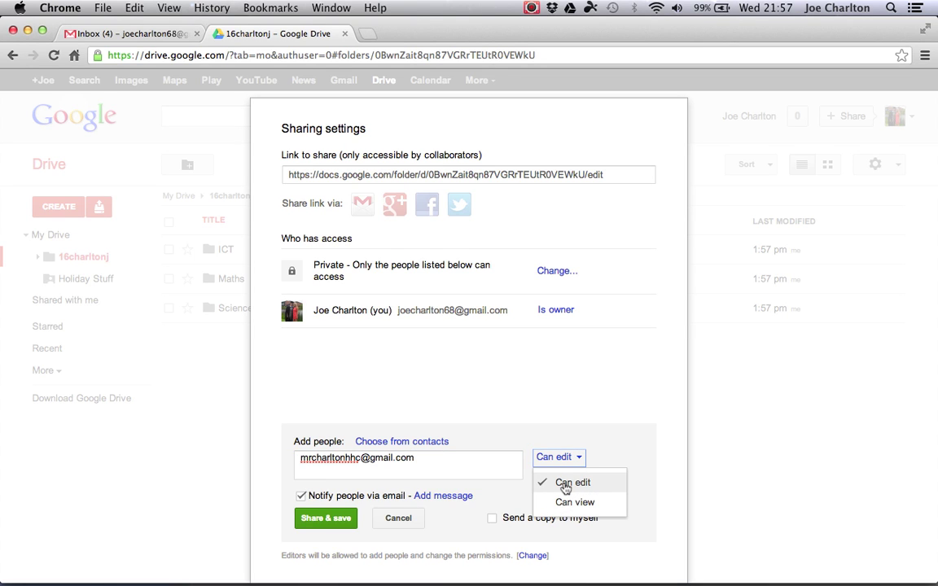
pyautogui.click(572, 483)
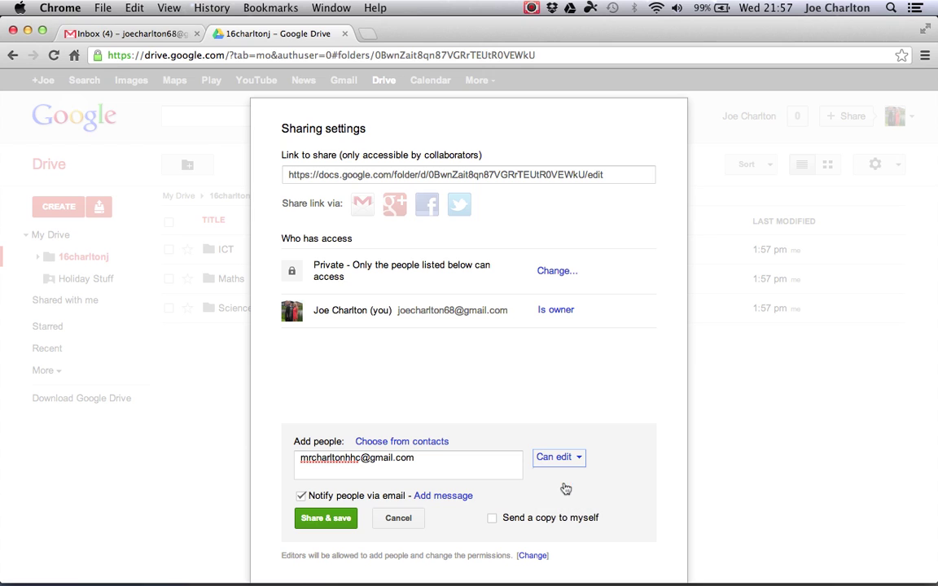
pyautogui.click(325, 519)
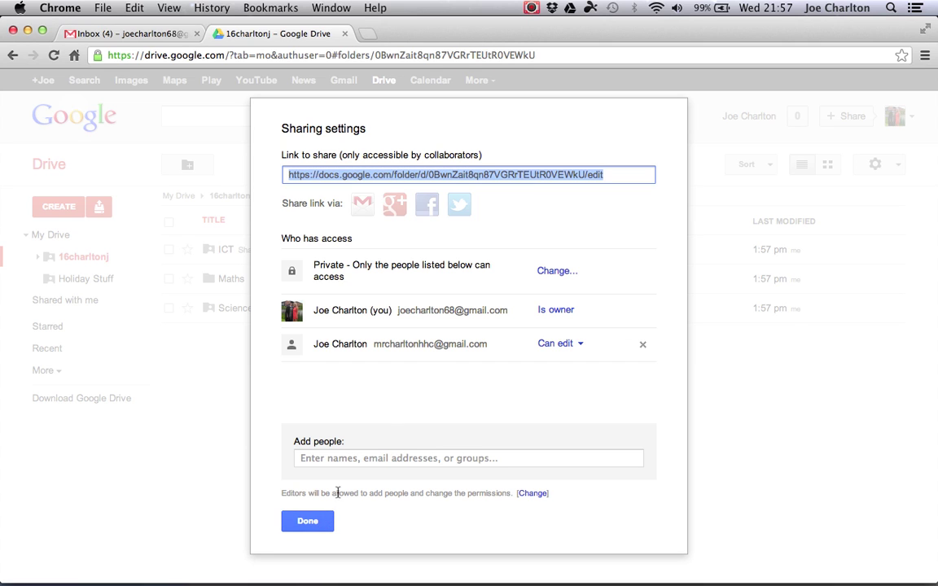
pyautogui.click(304, 527)
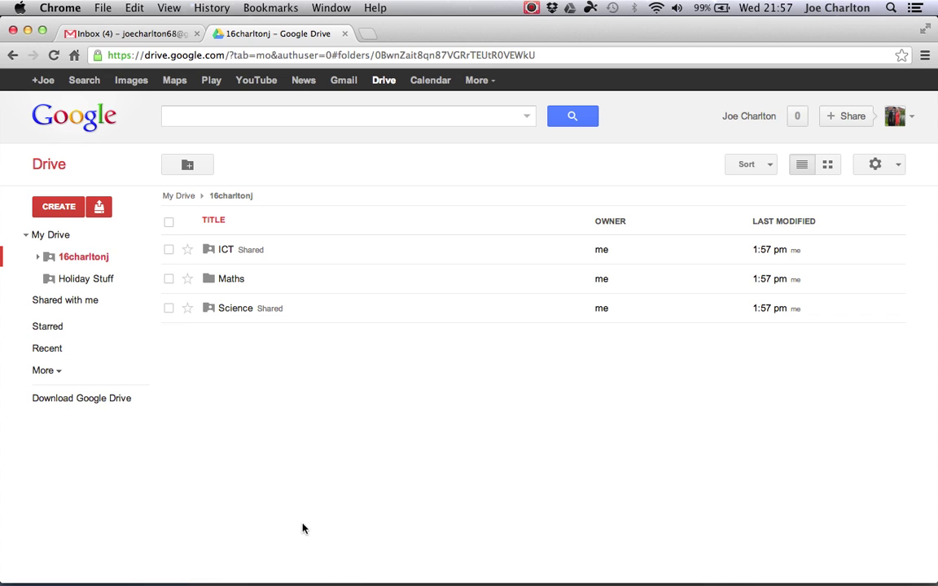
pyautogui.click(28, 31)
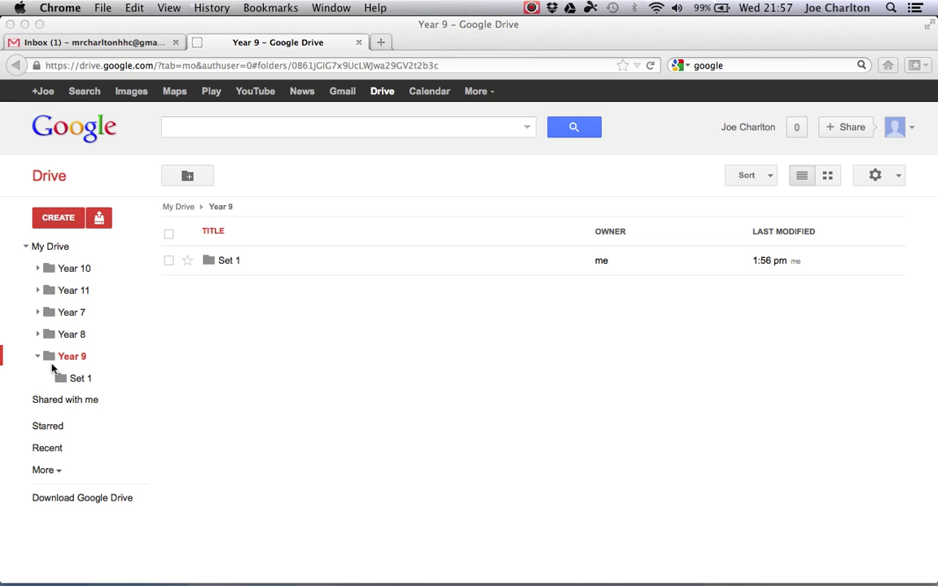
# - In Firefox, view Shared with me and expand Year 8 to show its class folders
pyautogui.click(44, 251)
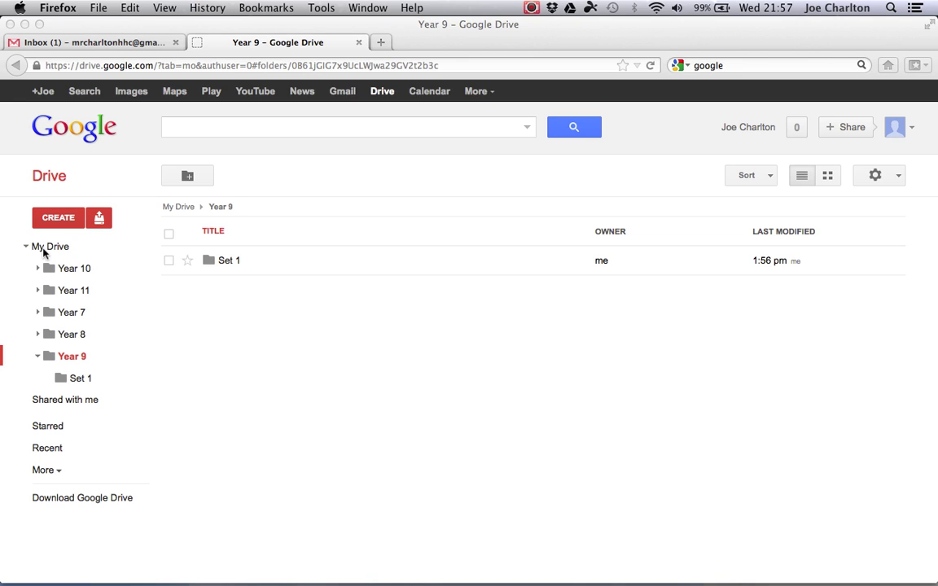
pyautogui.click(26, 247)
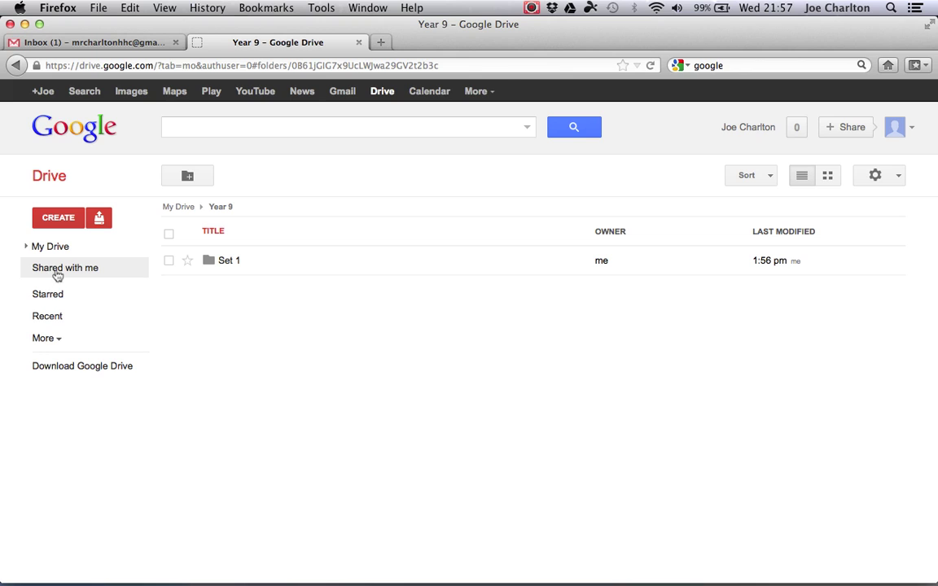
pyautogui.click(56, 274)
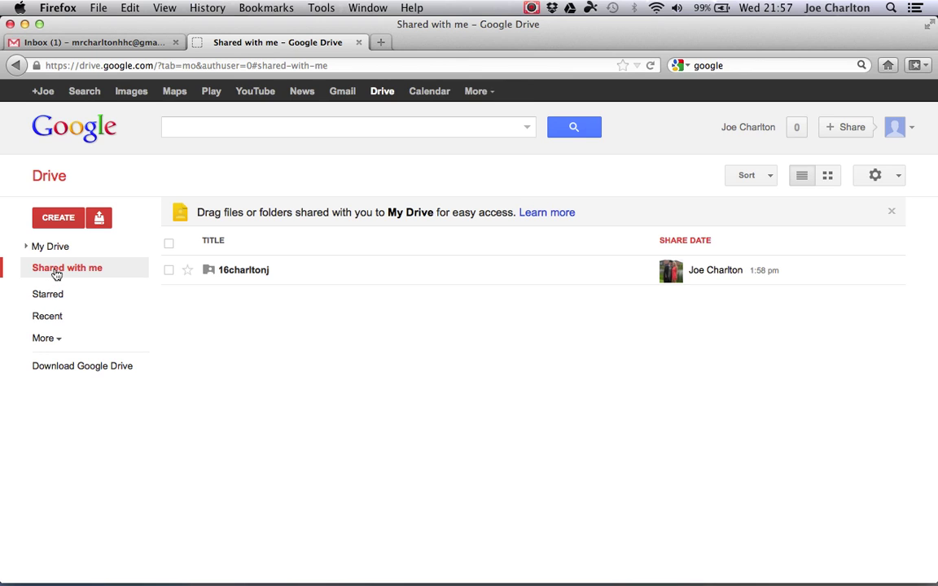
pyautogui.click(271, 268)
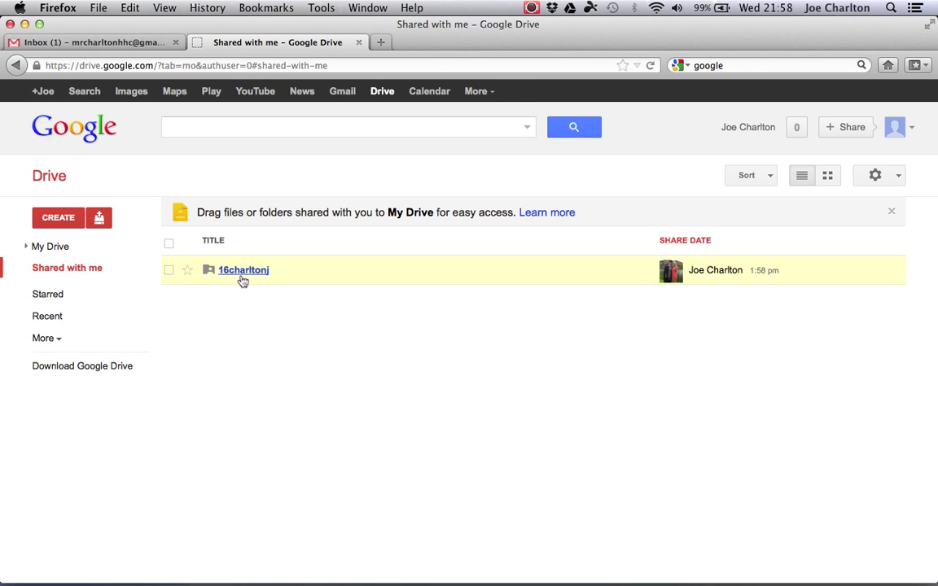
pyautogui.click(269, 331)
pyautogui.click(26, 247)
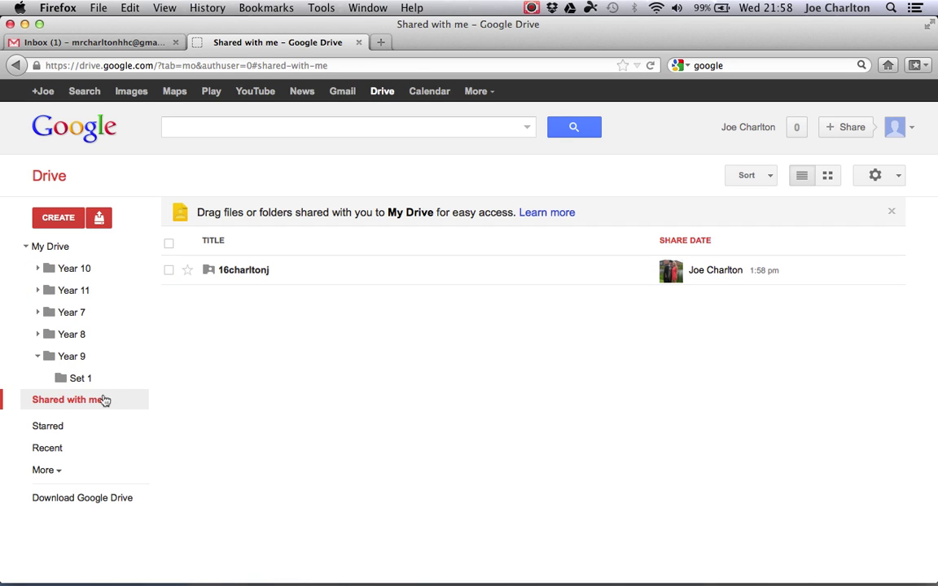
pyautogui.click(37, 359)
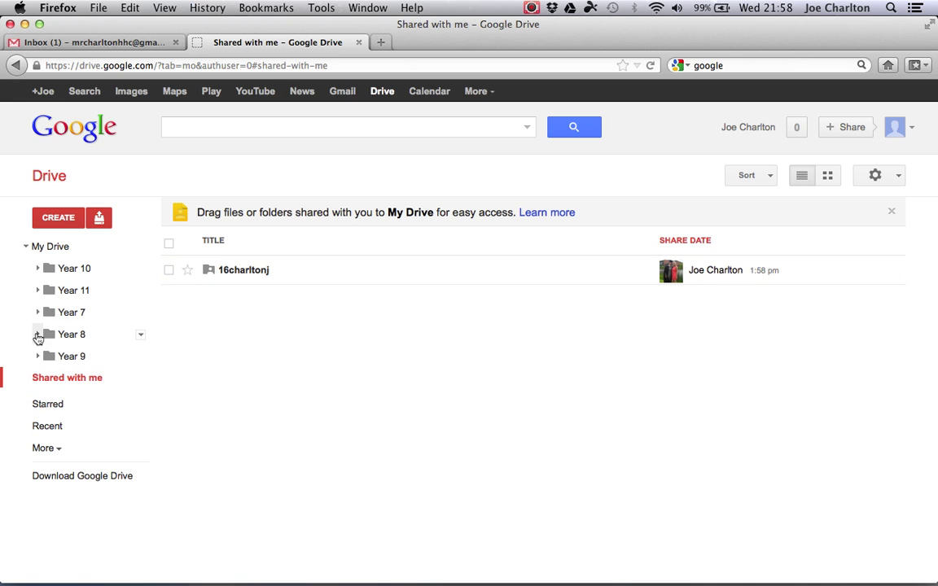
pyautogui.click(37, 336)
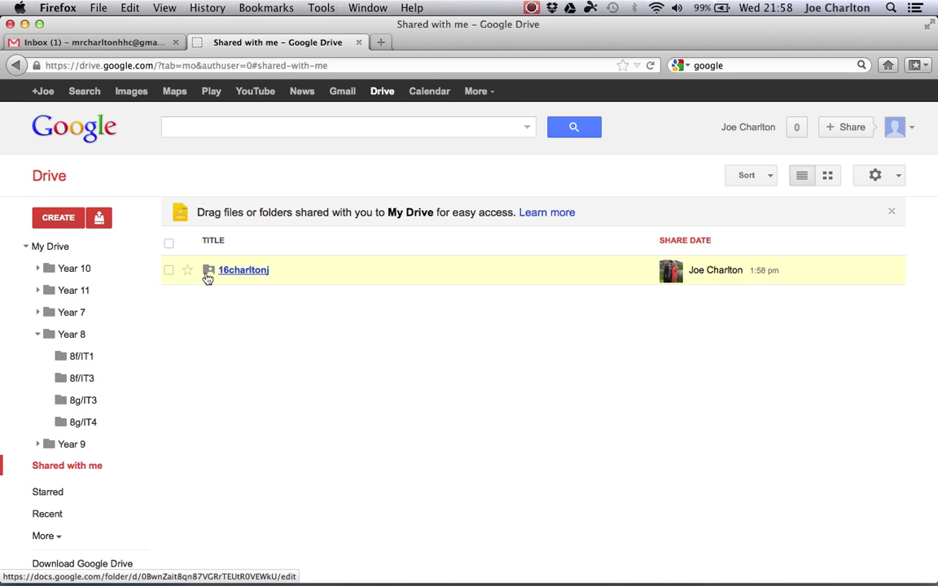
pyautogui.moveTo(208, 273); pyautogui.dragTo(62, 361)
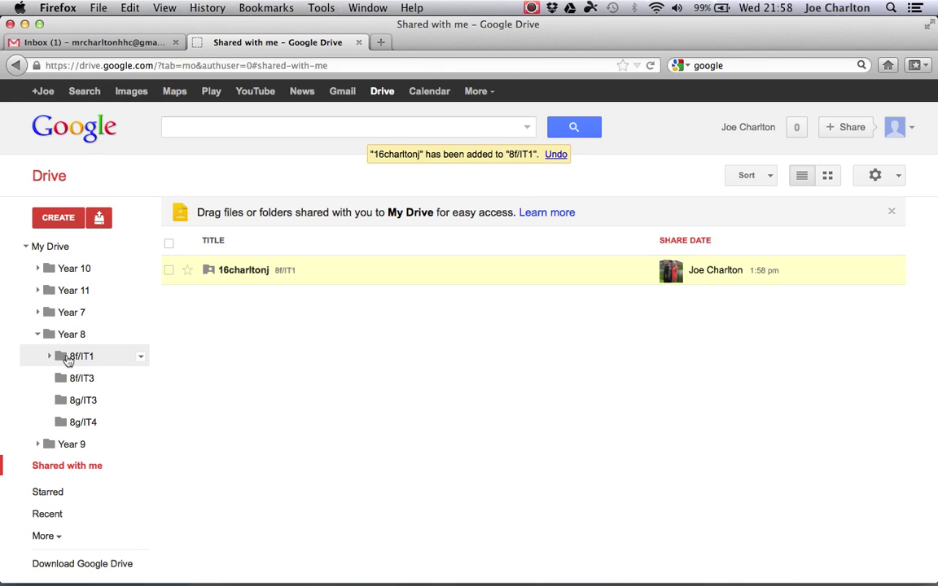
pyautogui.click(64, 359)
pyautogui.click(49, 357)
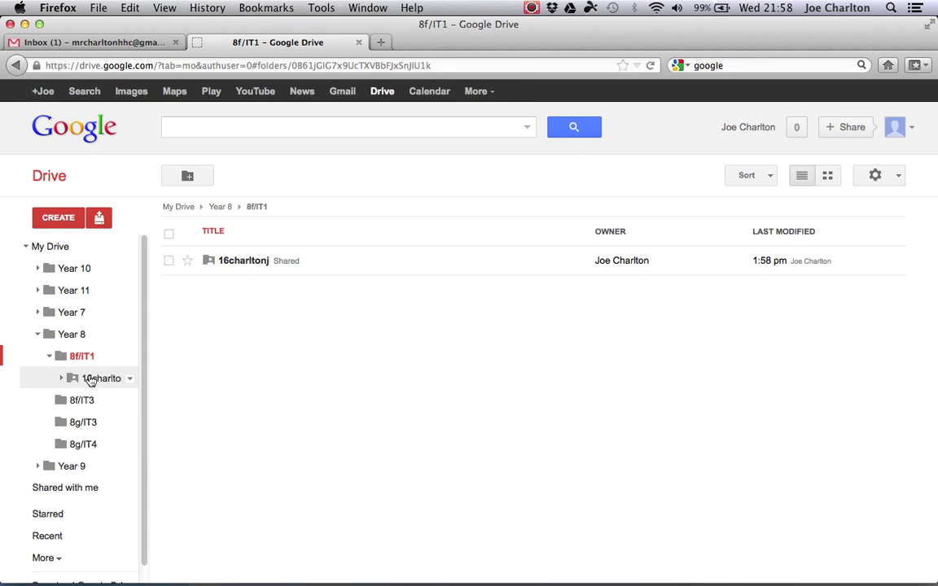
pyautogui.click(94, 381)
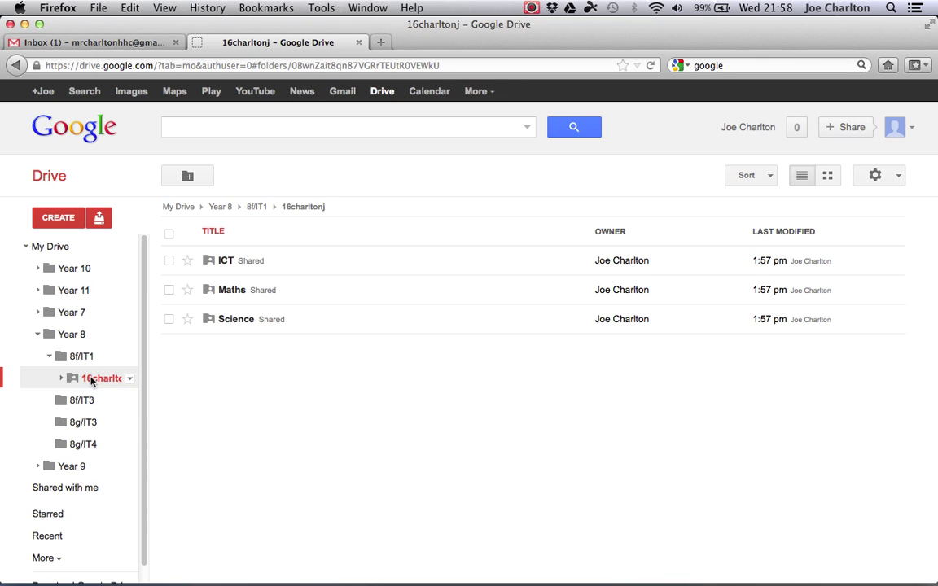
pyautogui.click(226, 262)
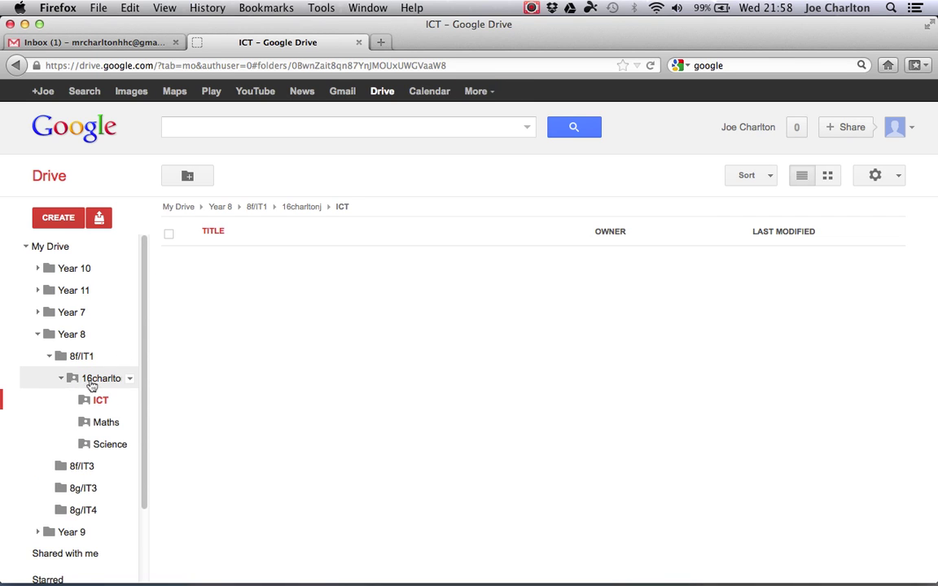
pyautogui.click(101, 421)
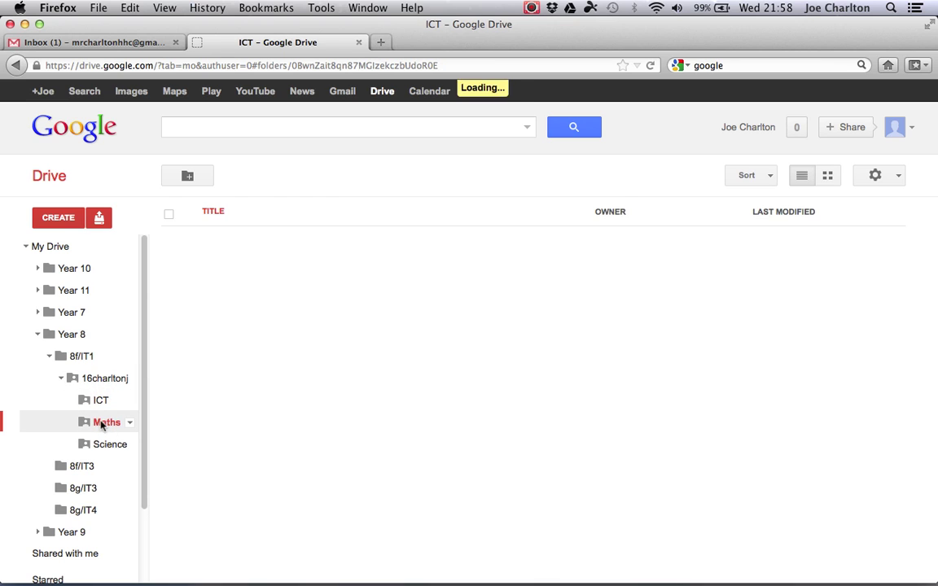
pyautogui.click(63, 382)
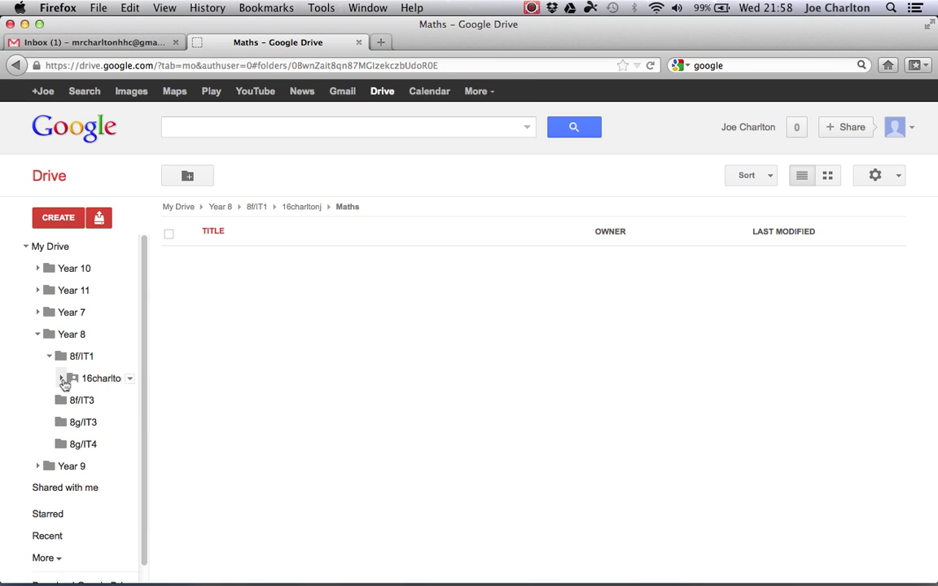
pyautogui.click(25, 24)
# - Create a new Google Docs document inside the student's ICT folder
pyautogui.moveTo(813, 573)
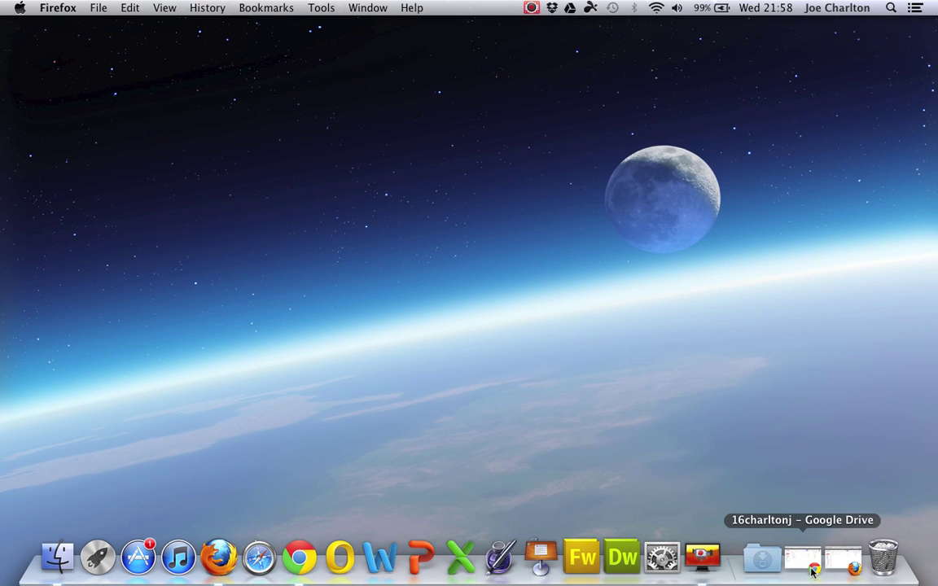
pyautogui.click(808, 565)
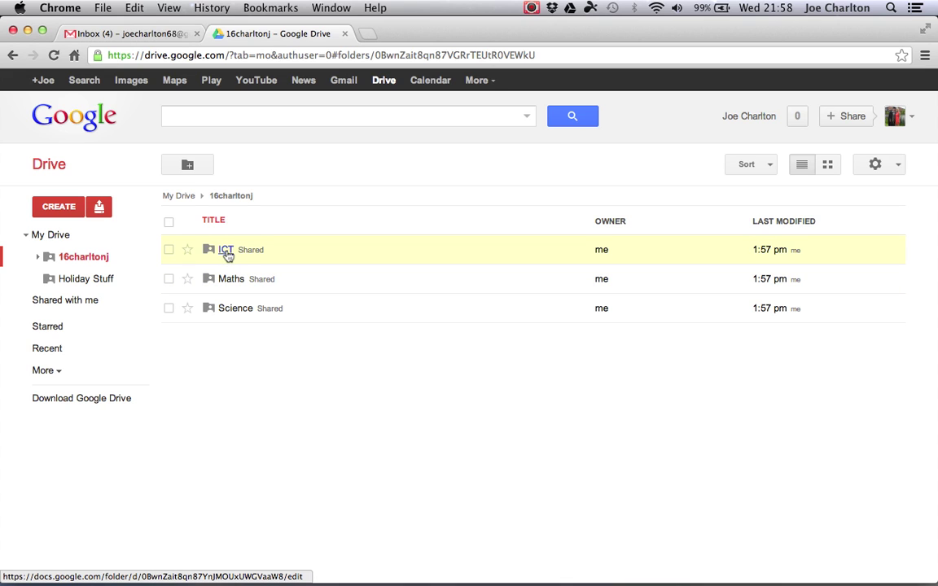
pyautogui.click(228, 253)
pyautogui.click(59, 208)
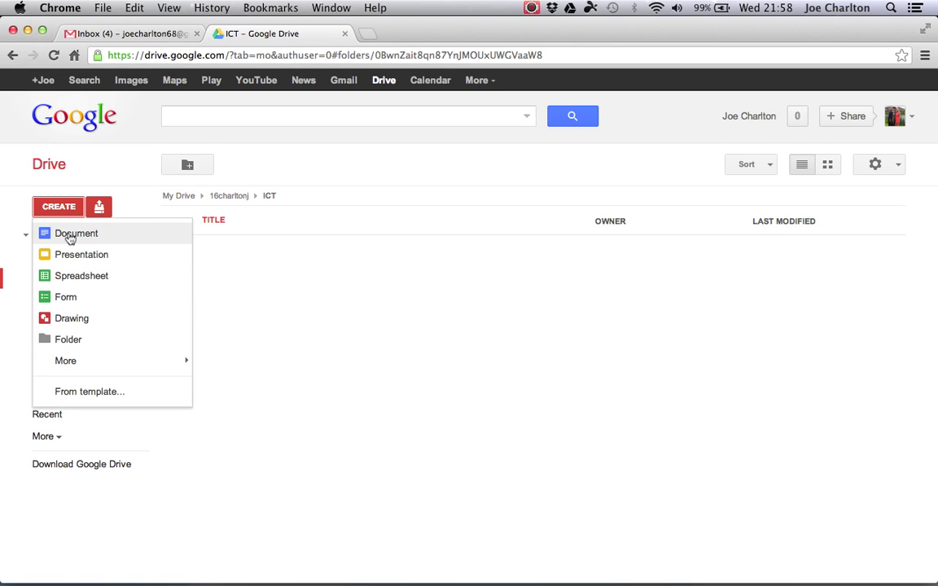
pyautogui.click(70, 236)
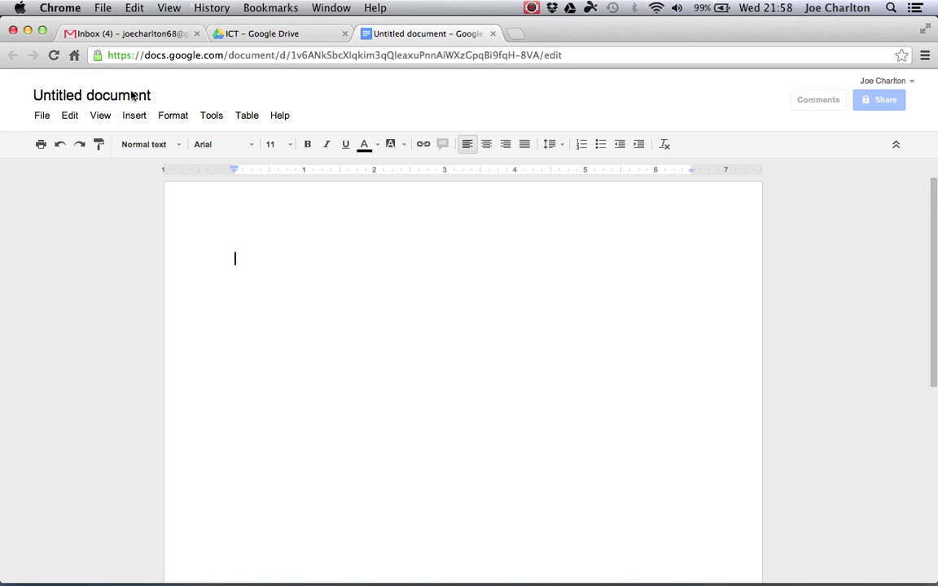
# - Rename the untitled document to 'Test Document'
pyautogui.click(129, 95)
pyautogui.write('Te')
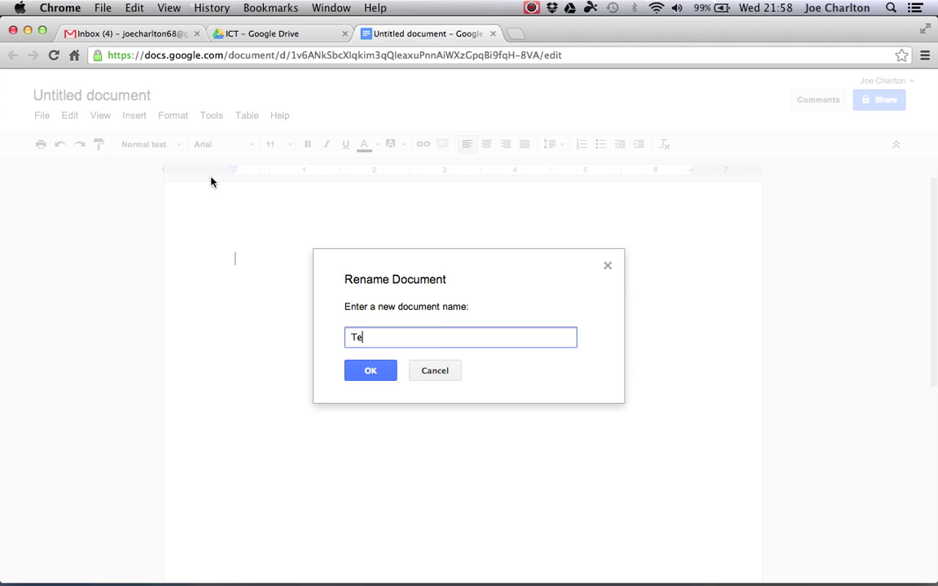
pyautogui.write('st Document')
pyautogui.click(352, 369)
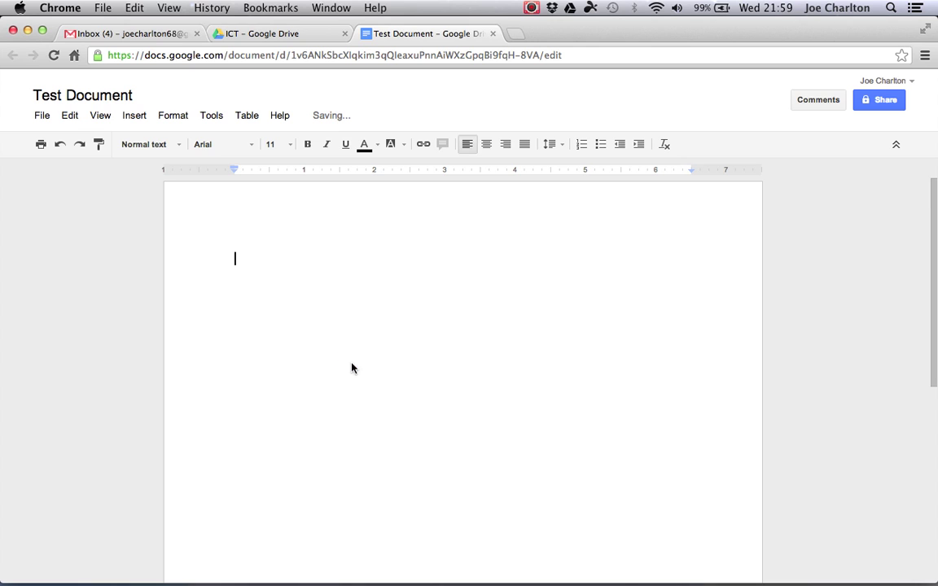
# - Type 'This is my super essay.', leave a blank line, then type 'blah blah blah'
pyautogui.write('This')
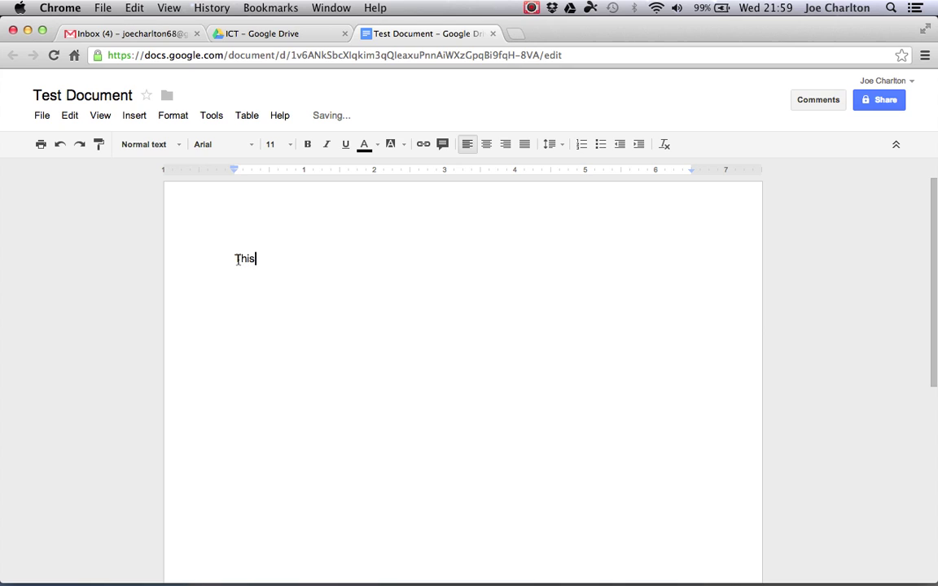
pyautogui.write(' is my super essay.')
pyautogui.press('Return')
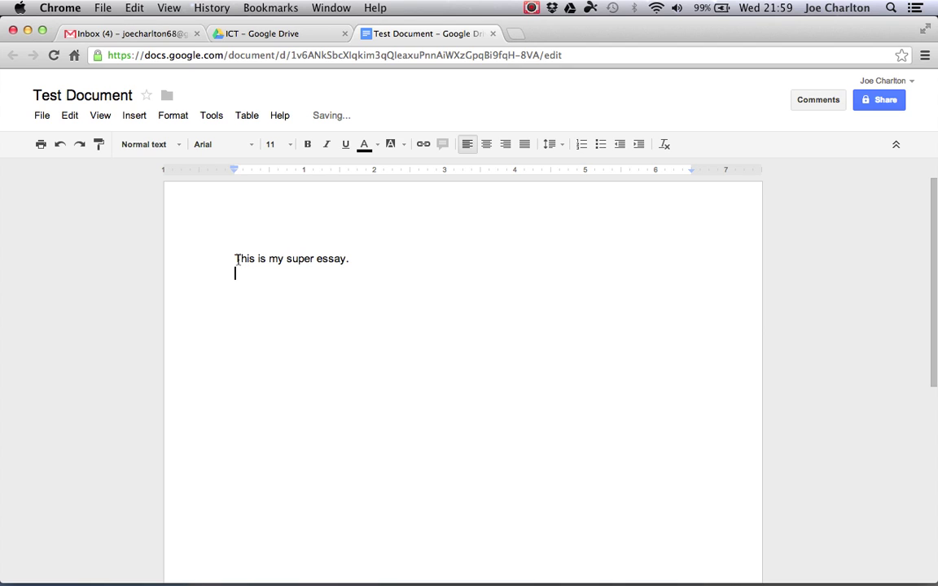
pyautogui.press('Return')
pyautogui.write('blah blah blah')
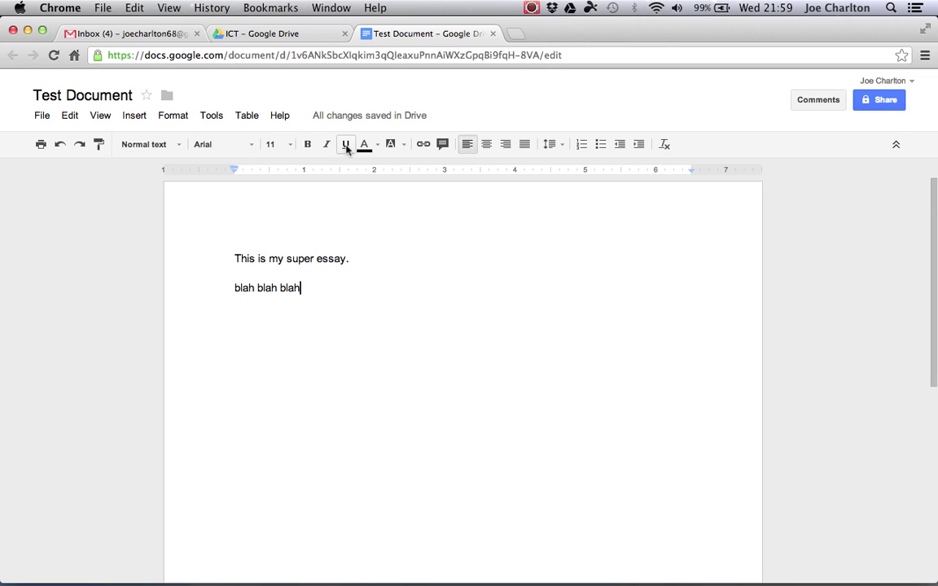
pyautogui.click(493, 34)
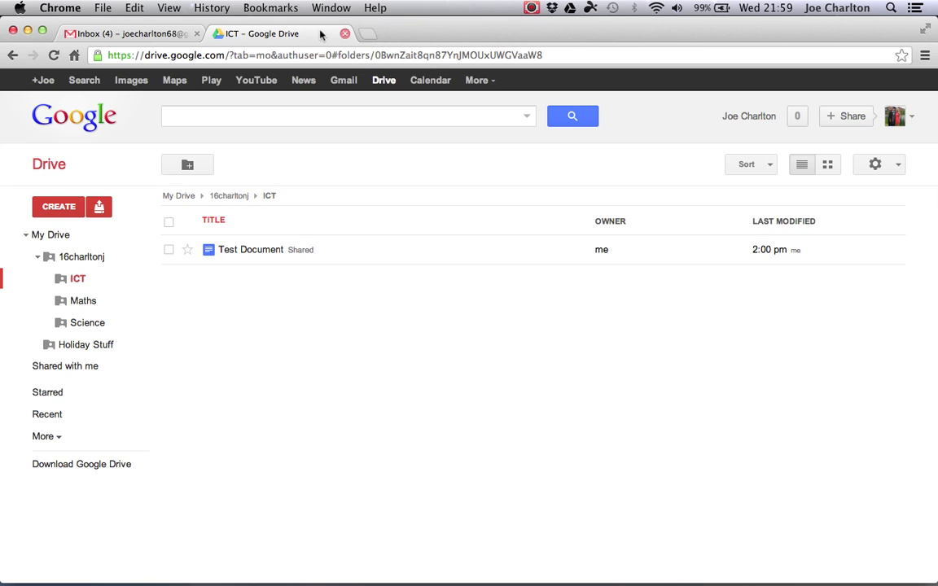
pyautogui.click(69, 256)
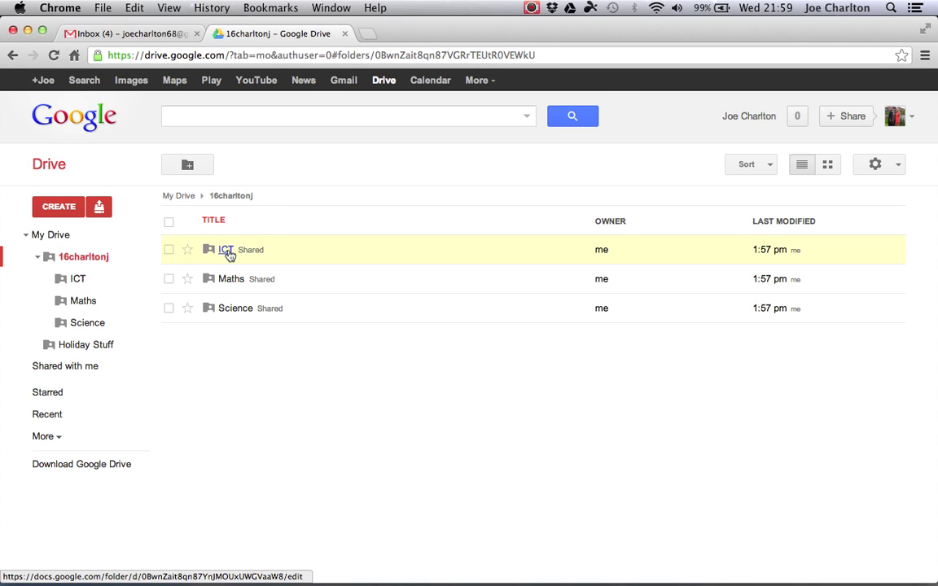
pyautogui.click(227, 251)
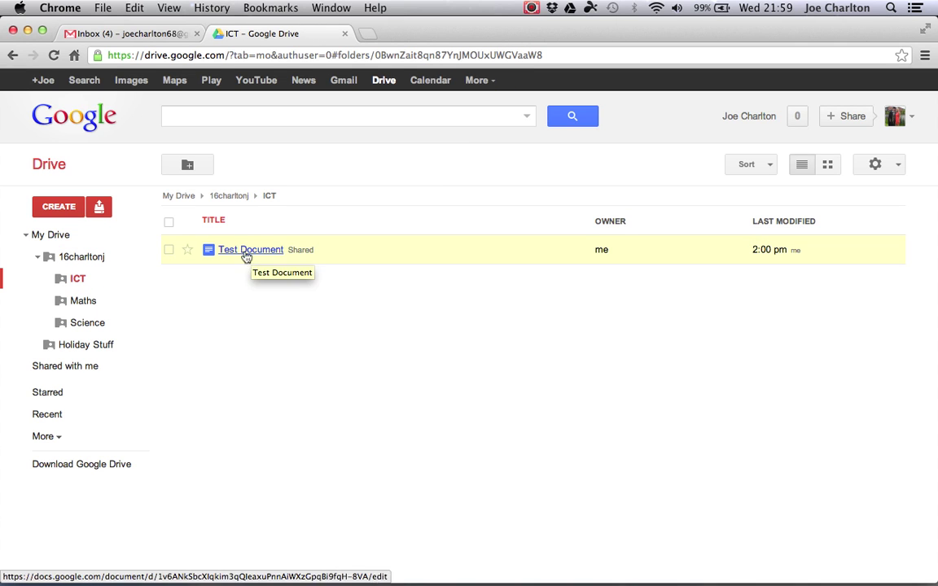
pyautogui.click(241, 254)
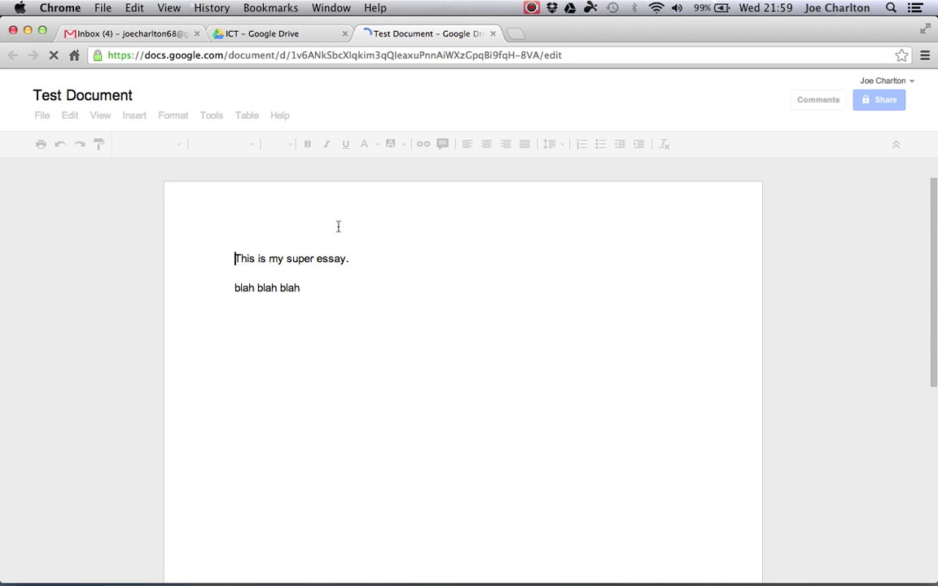
pyautogui.click(493, 33)
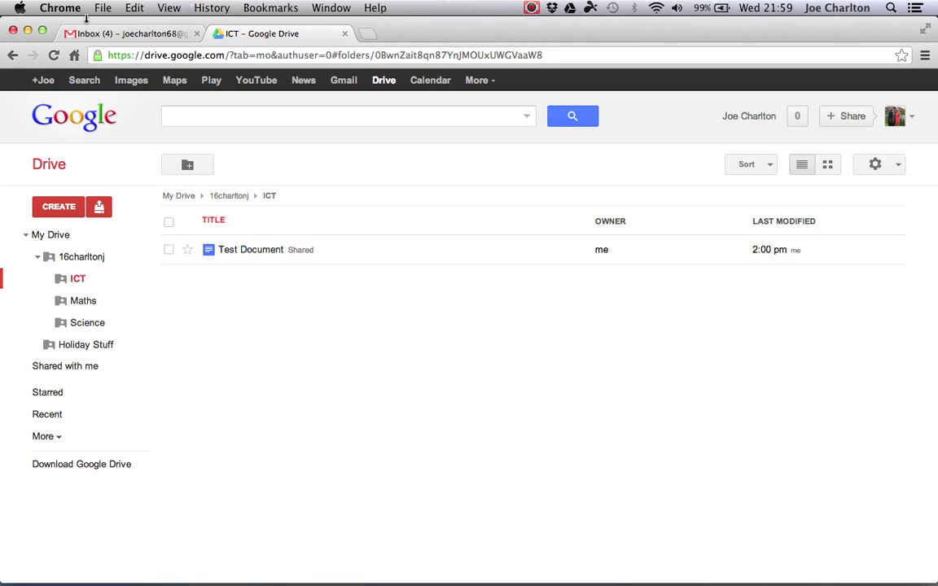
pyautogui.click(29, 31)
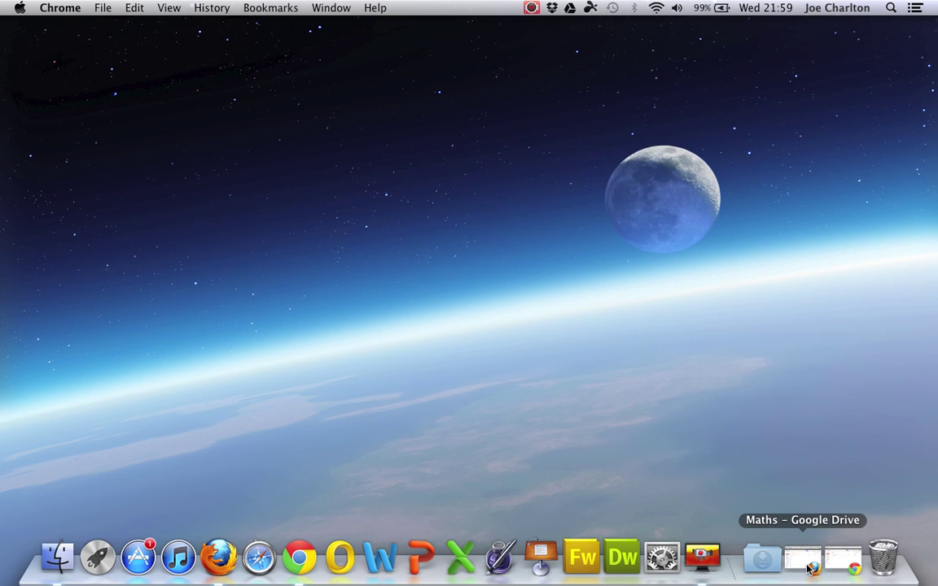
# - In the teacher's Drive, open the student's shared folder, then ICT, to reach Test Document
pyautogui.click(810, 568)
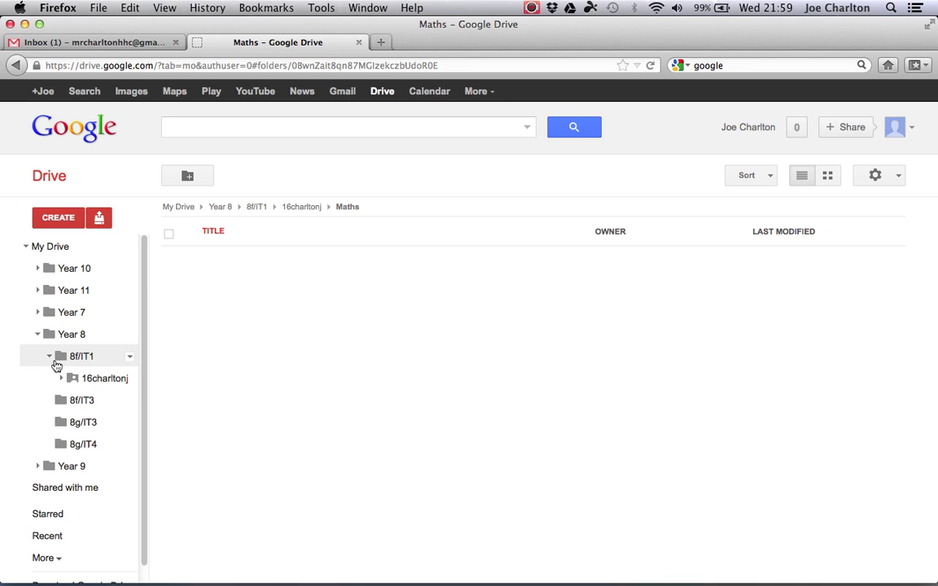
pyautogui.click(99, 383)
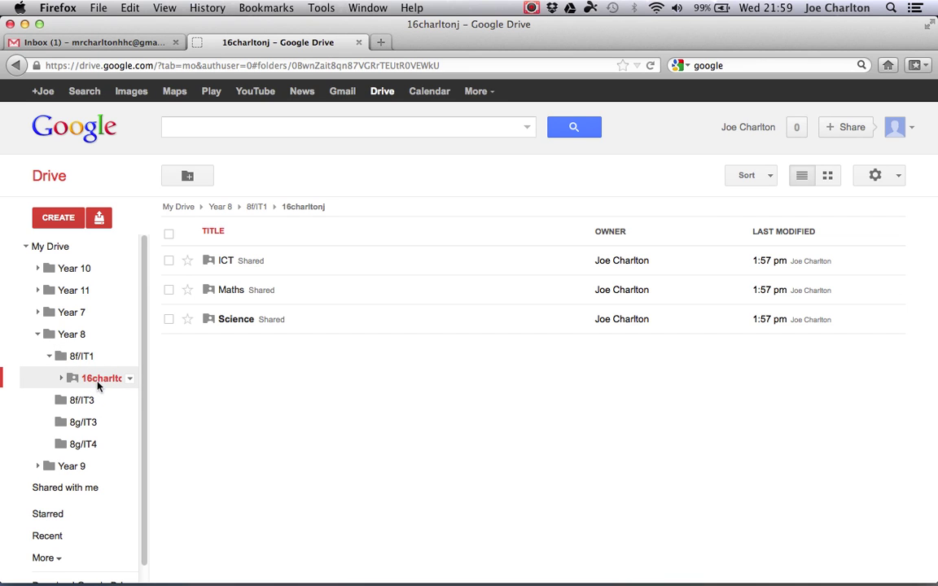
pyautogui.click(226, 261)
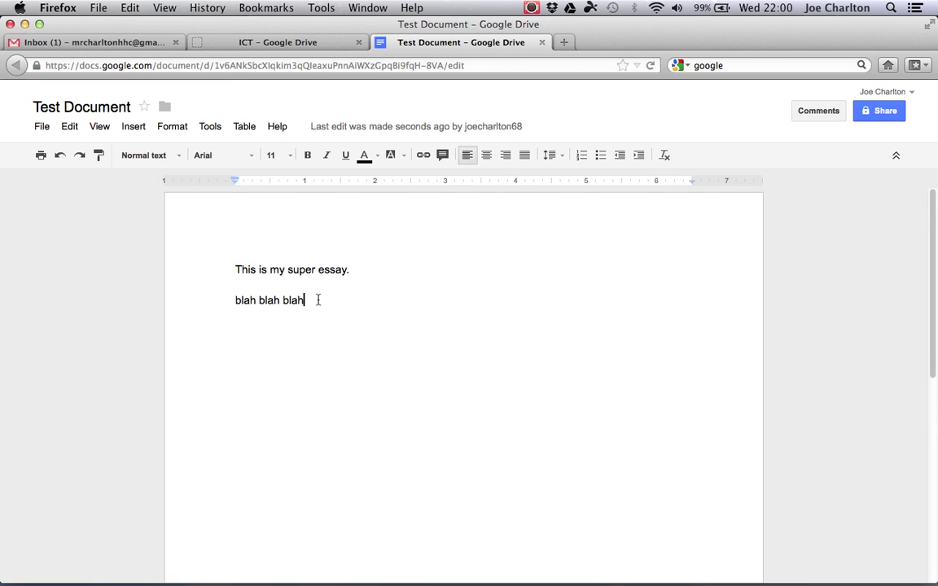
# - Add a green line below the essay telling the student to research further, then close it
pyautogui.press('Return')
pyautogui.press('Return')
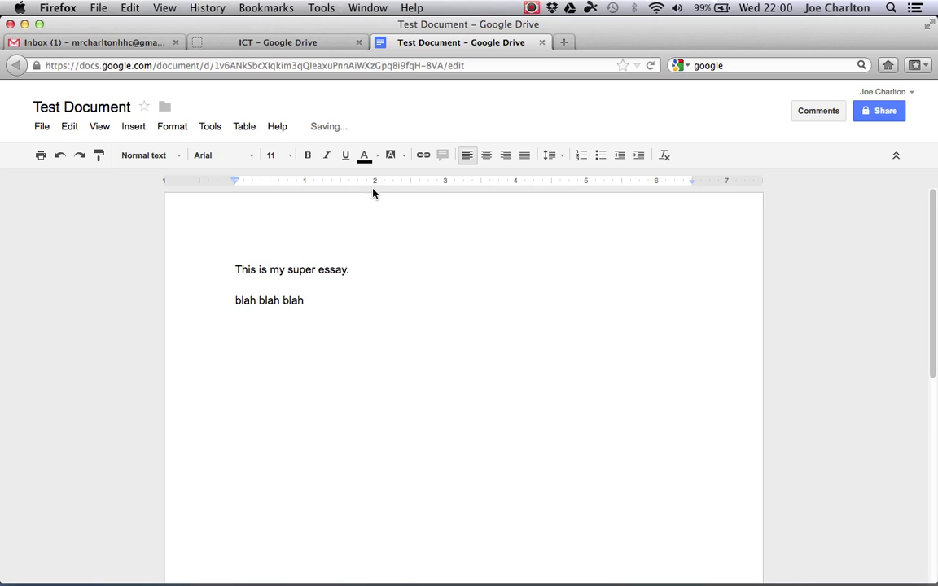
pyautogui.click(376, 156)
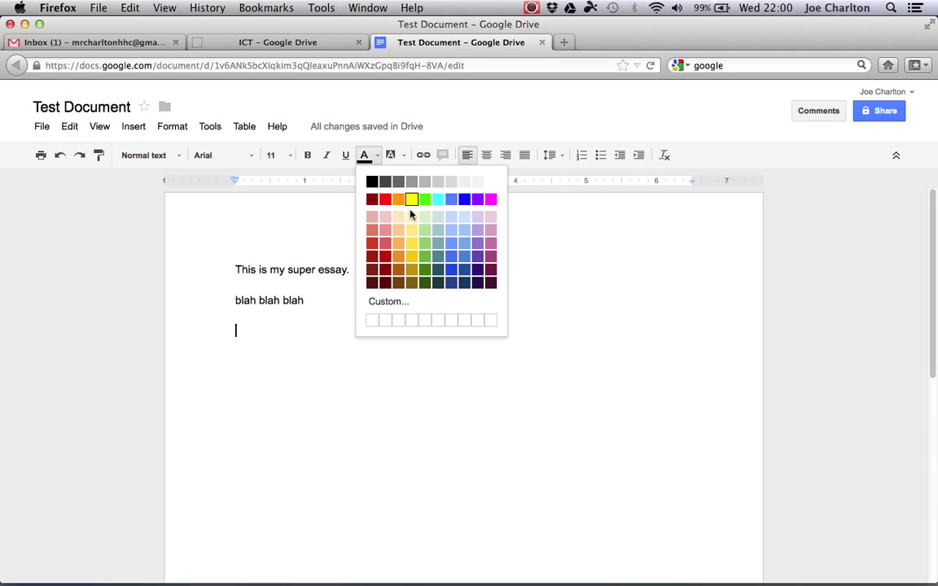
pyautogui.click(425, 257)
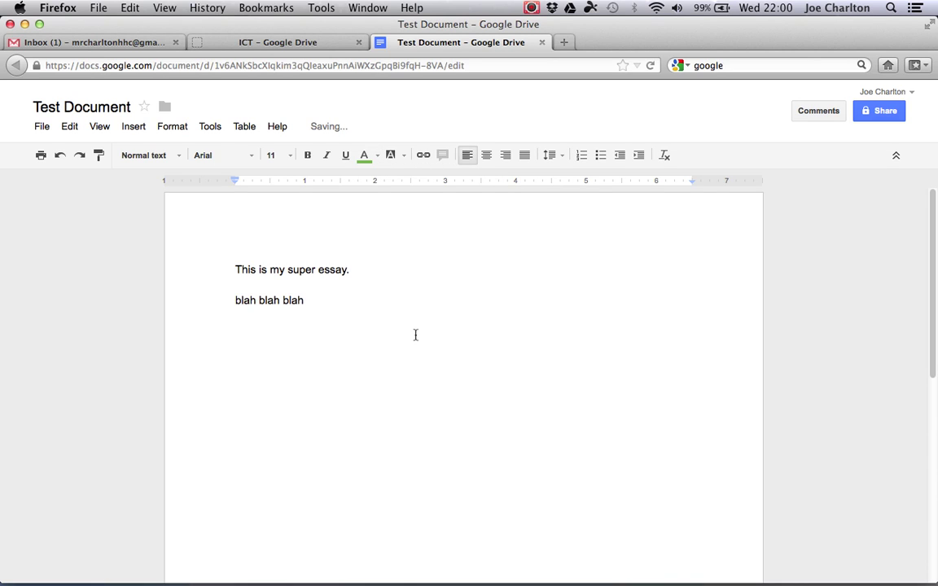
pyautogui.write('This is not wh')
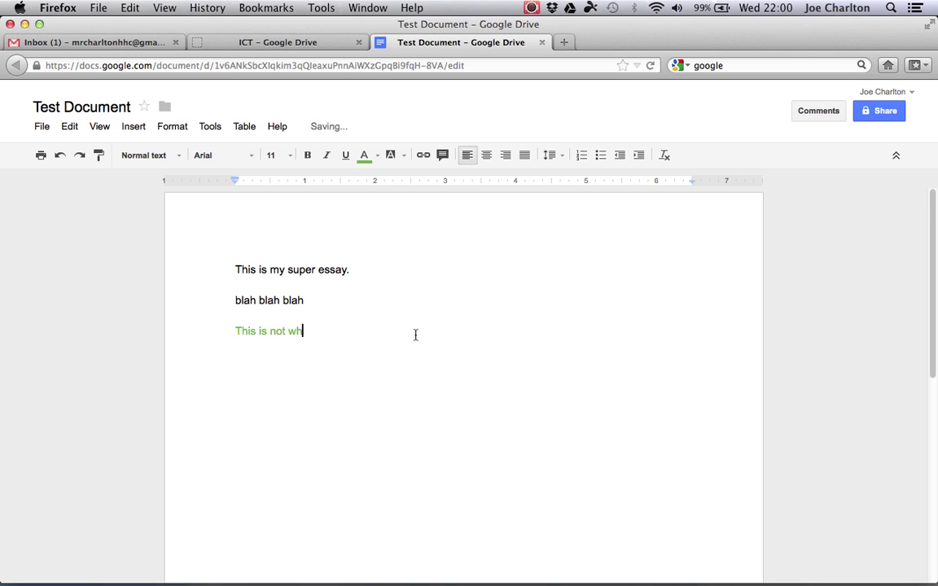
pyautogui.write('at I was expecting Joe. You need')
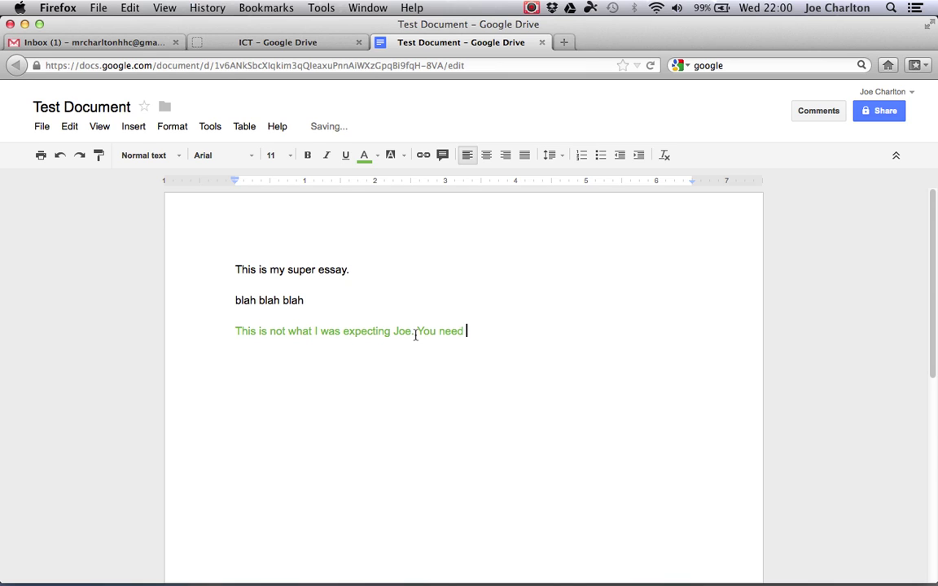
pyautogui.write(' to research the questio')
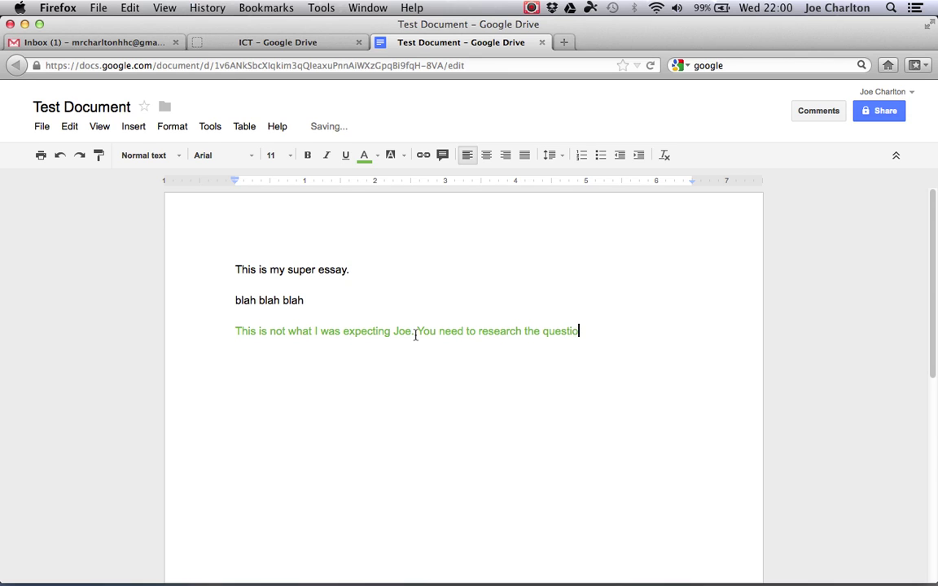
pyautogui.write('her.')
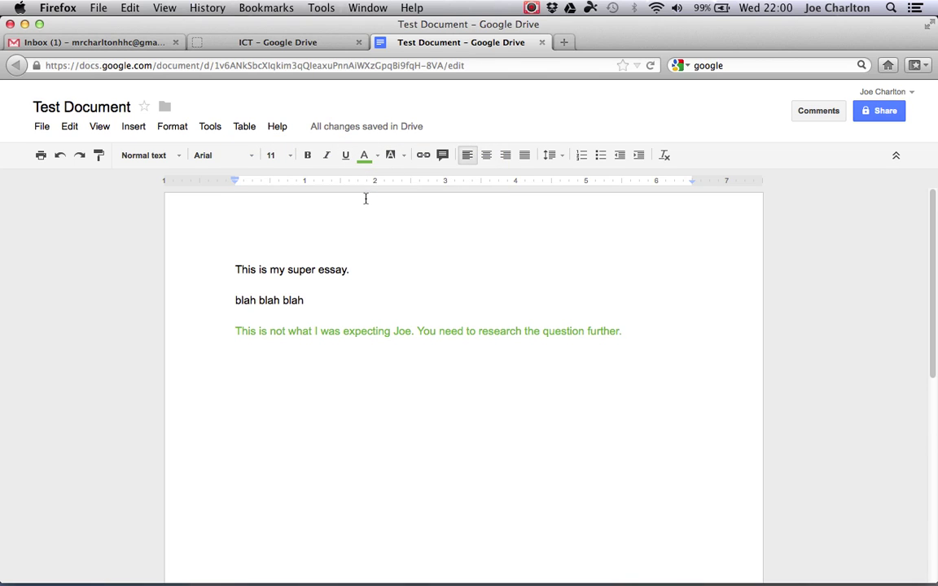
pyautogui.click(543, 42)
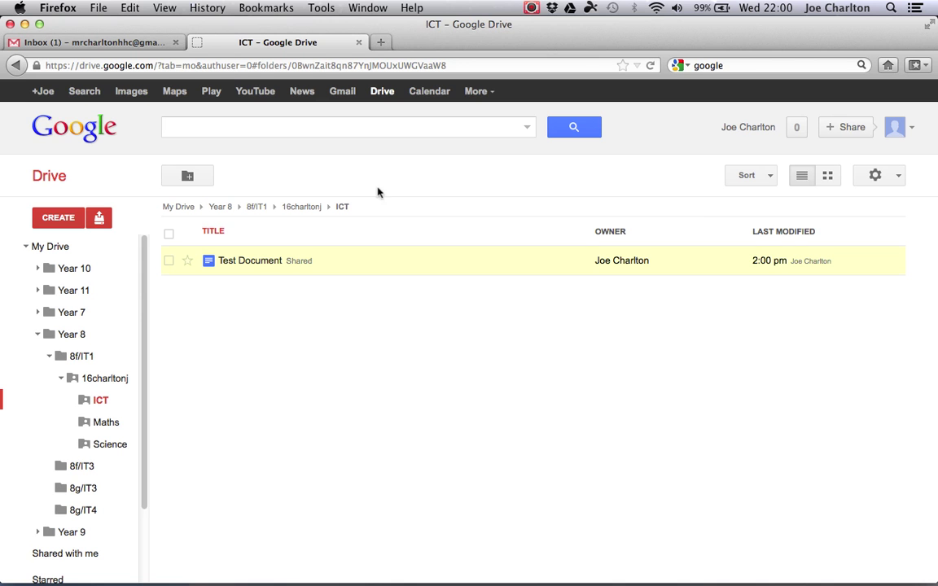
# - In the student's Drive, open Test Document to read the teacher's green feedback, then close it
pyautogui.click(26, 24)
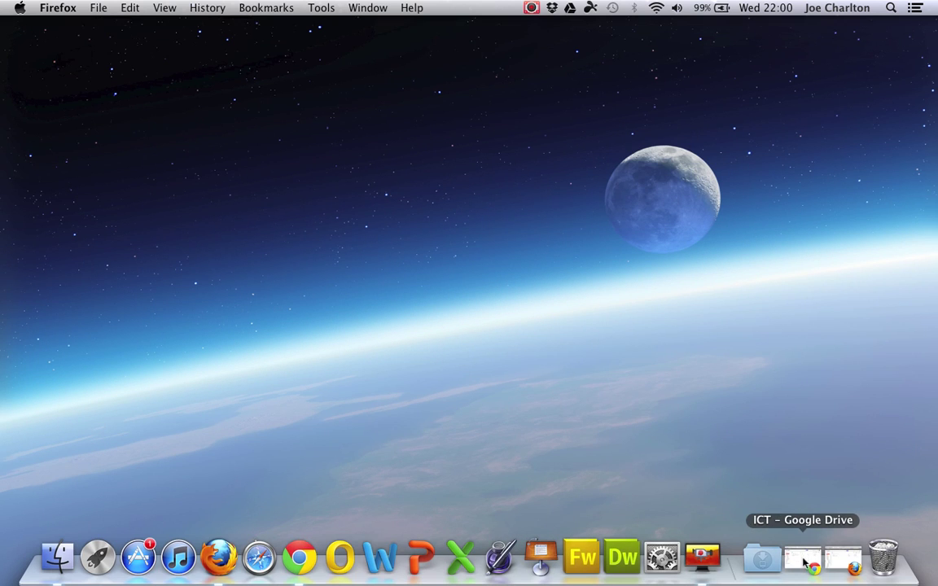
pyautogui.click(805, 562)
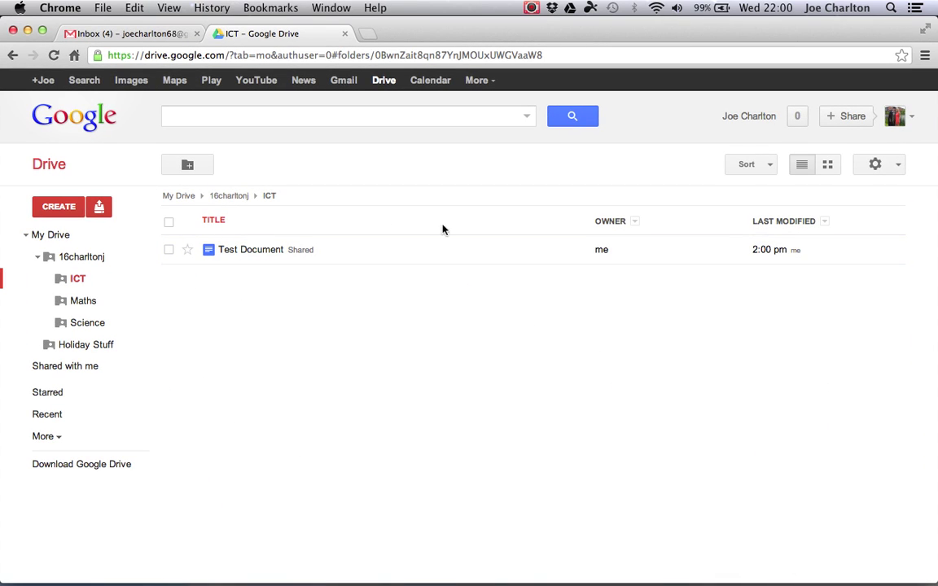
pyautogui.click(259, 250)
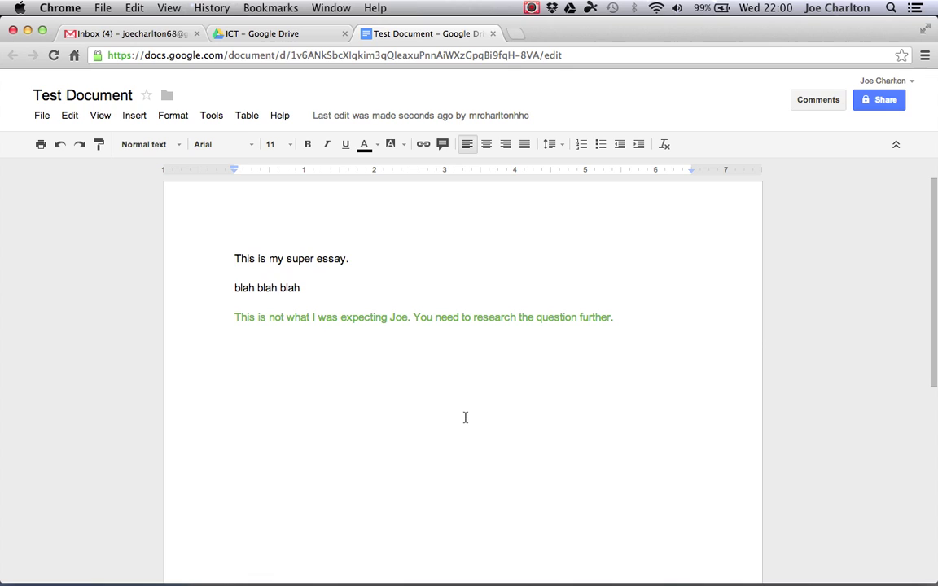
pyautogui.click(629, 316)
pyautogui.click(494, 35)
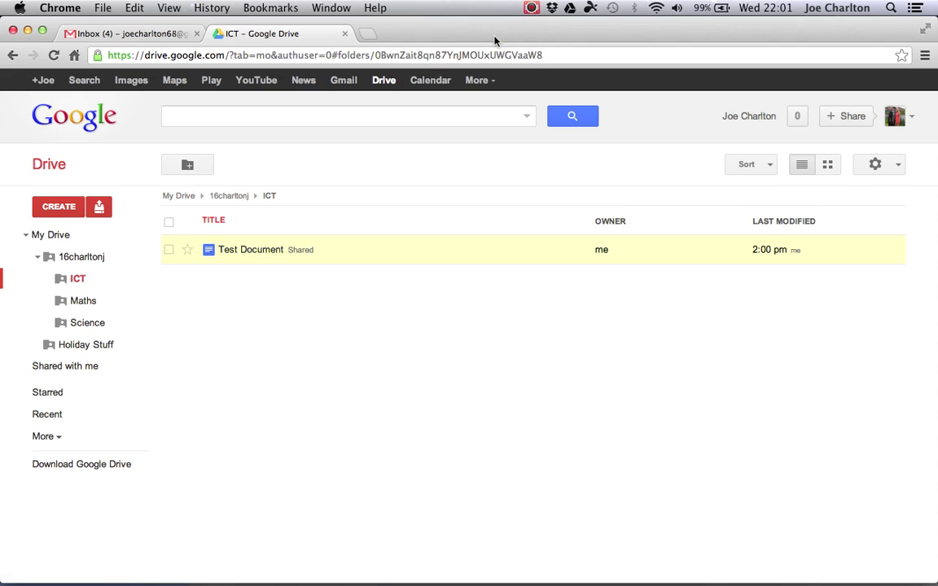
pyautogui.click(28, 36)
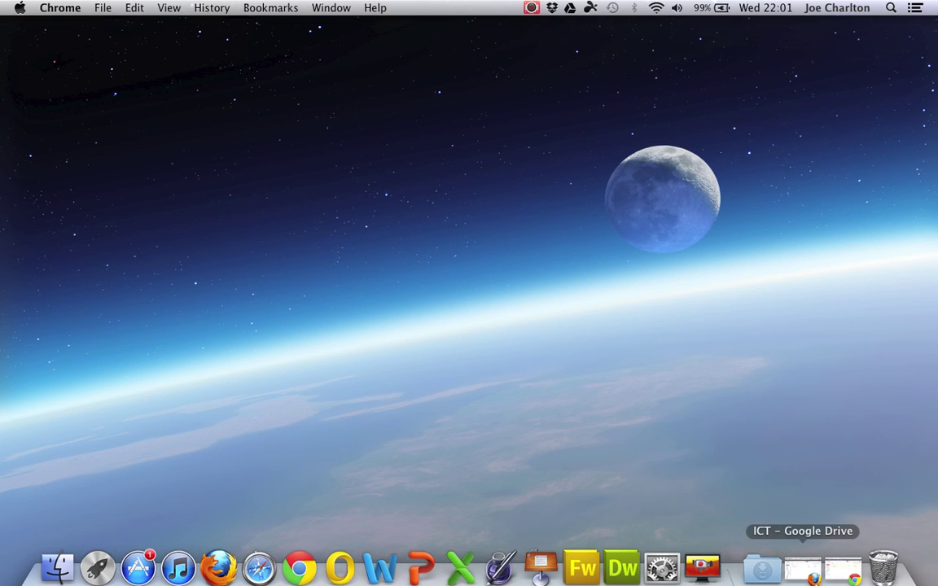
# - Create a folder named 'Handout Work' inside Year 8 > 8f/IT1 in the teacher's Drive
pyautogui.click(808, 570)
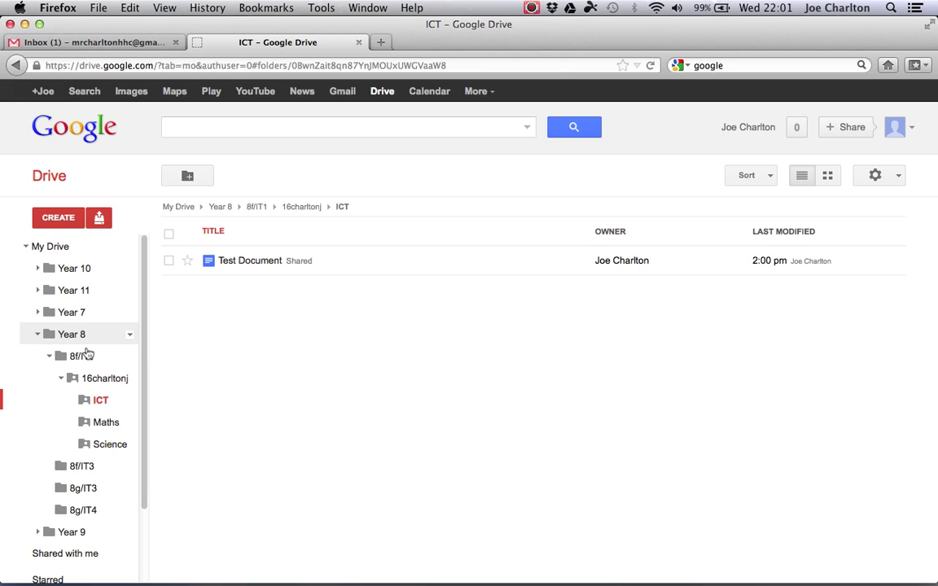
pyautogui.click(63, 380)
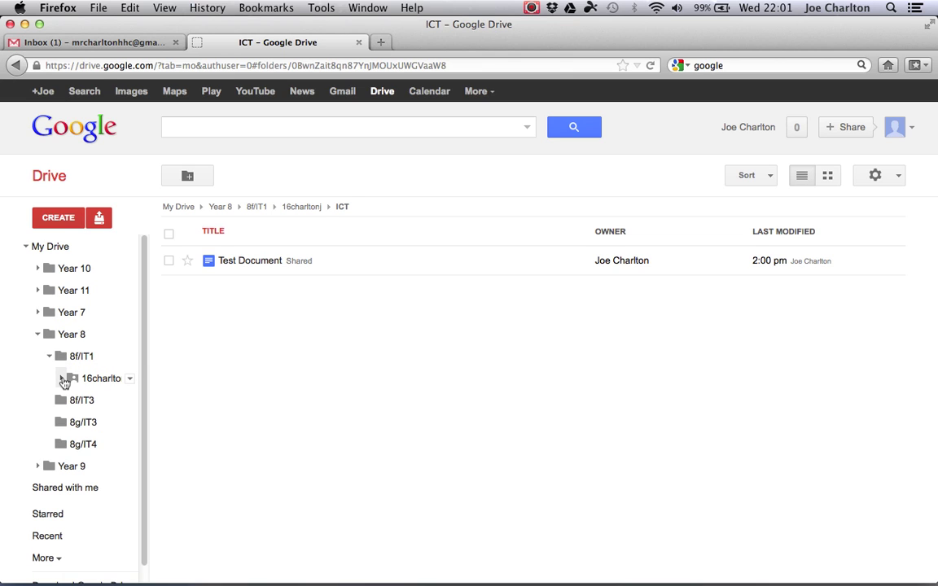
pyautogui.click(50, 358)
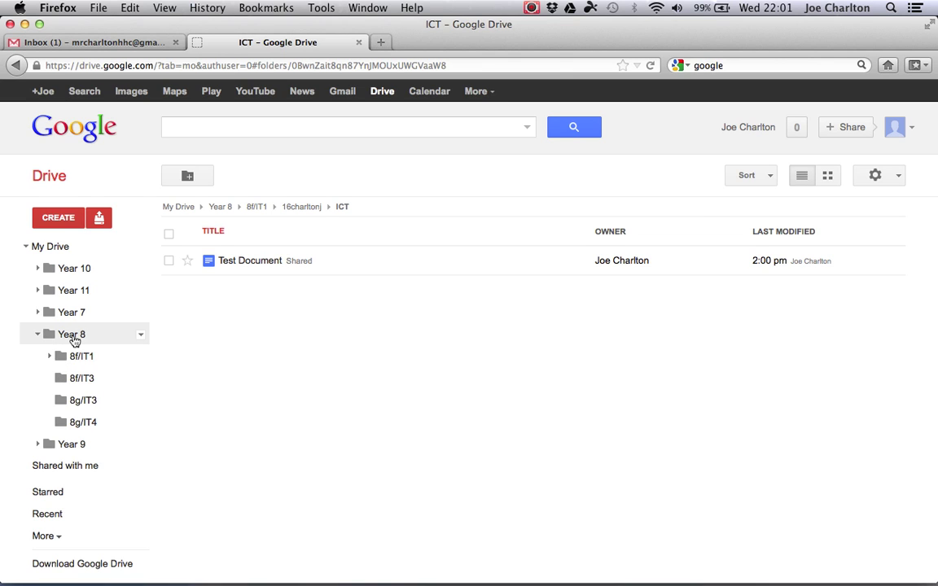
pyautogui.click(50, 357)
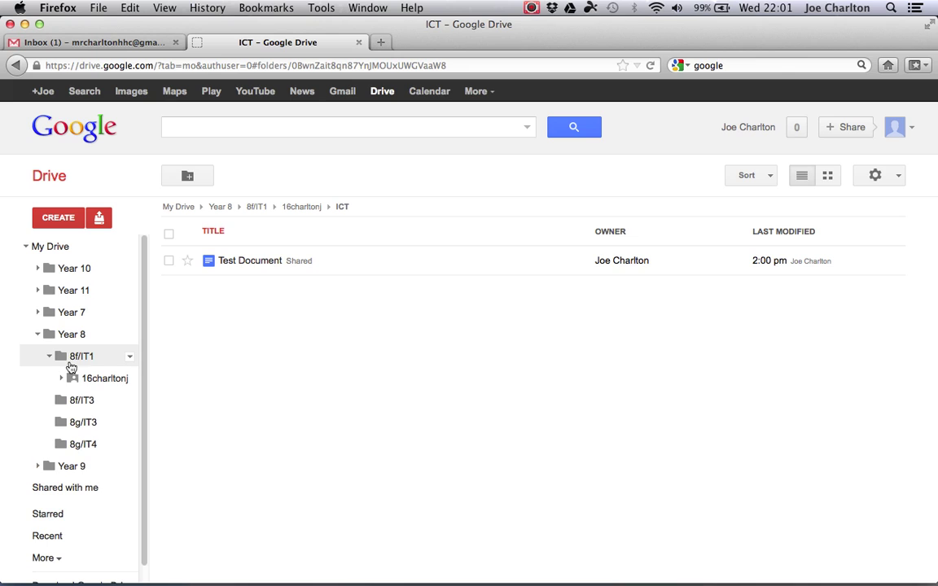
pyautogui.click(80, 357)
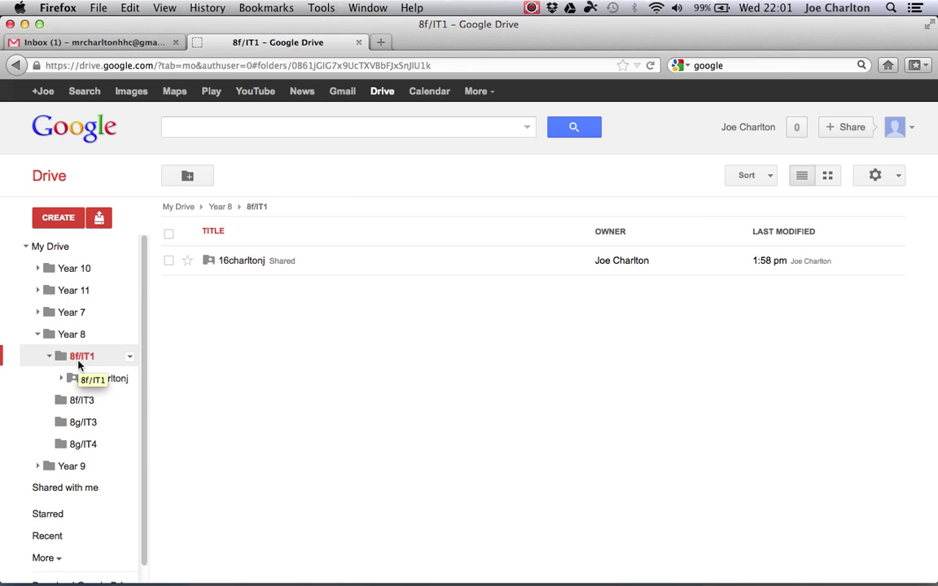
pyautogui.click(188, 176)
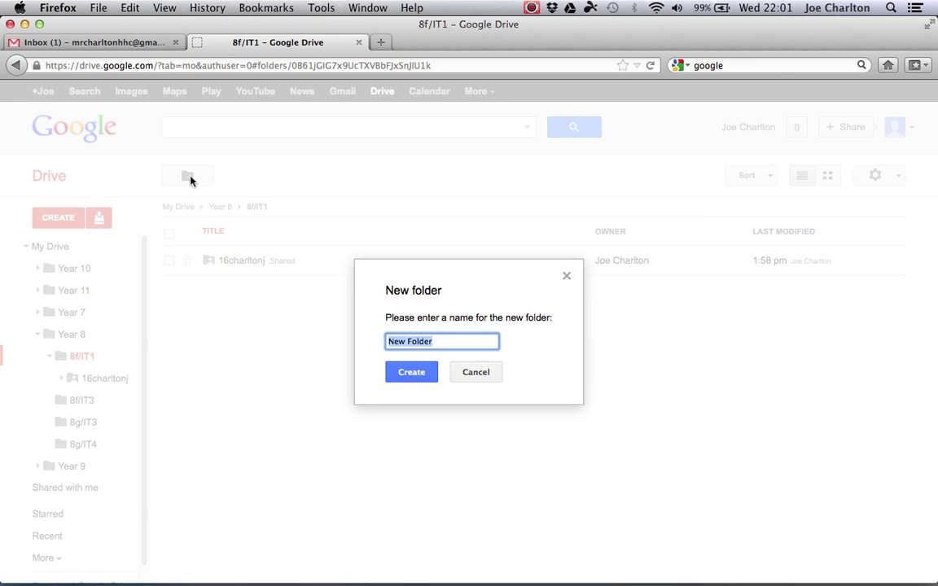
pyautogui.write('Handout Work')
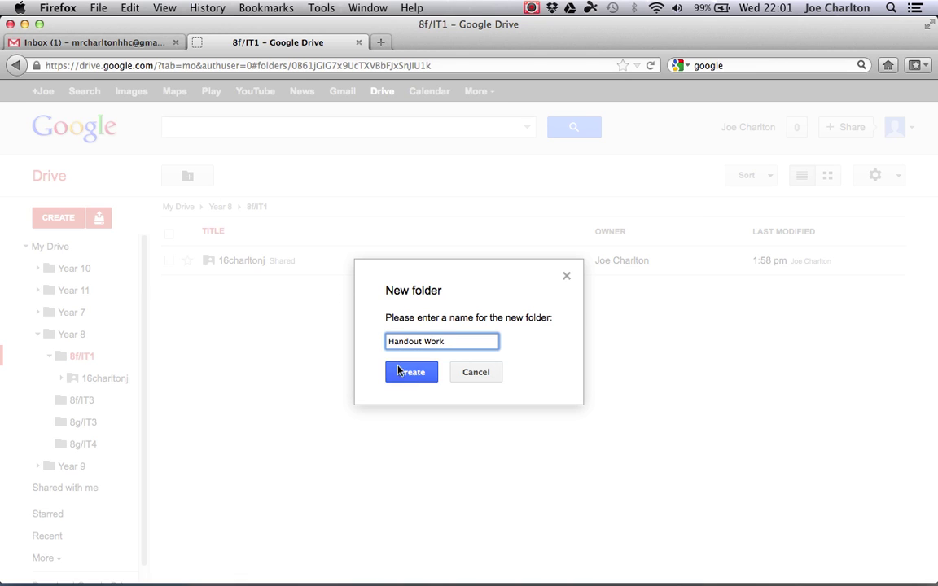
pyautogui.click(409, 373)
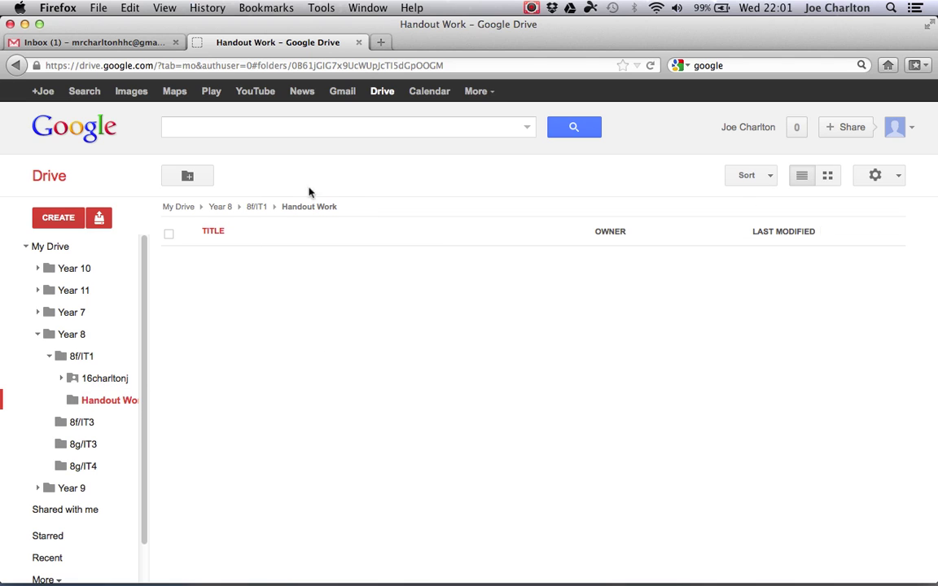
pyautogui.click(36, 220)
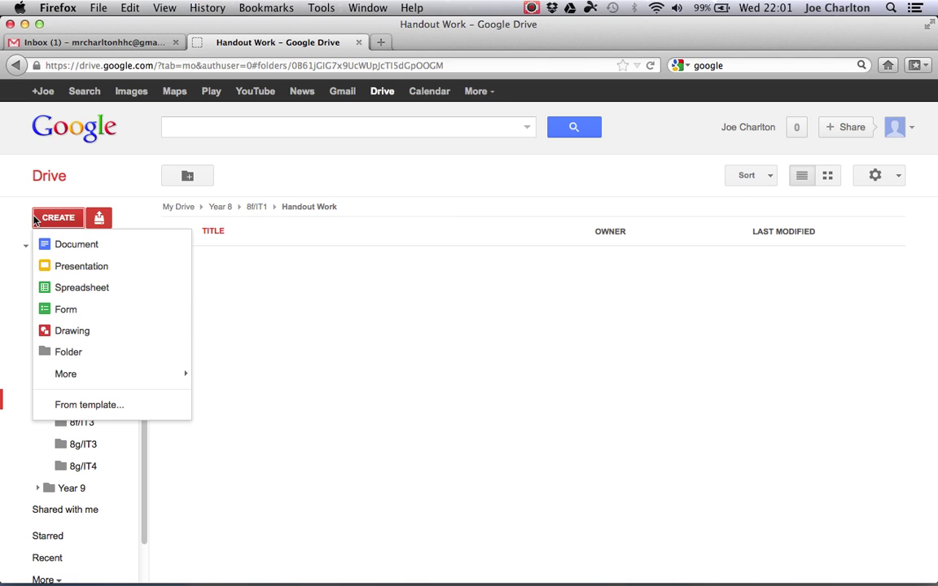
# - Create a new blank document in Handout Work and name it 'Homework task 1'
pyautogui.click(74, 253)
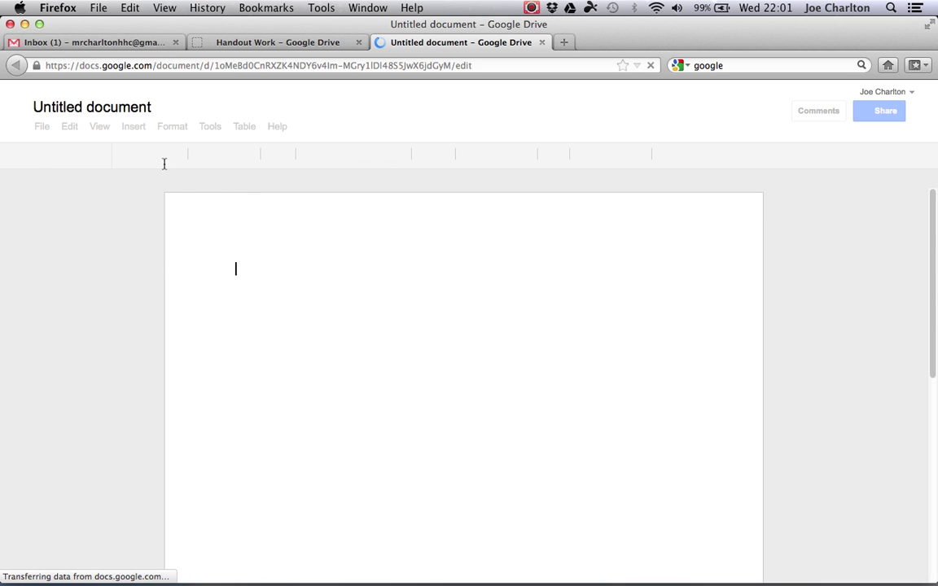
pyautogui.click(128, 109)
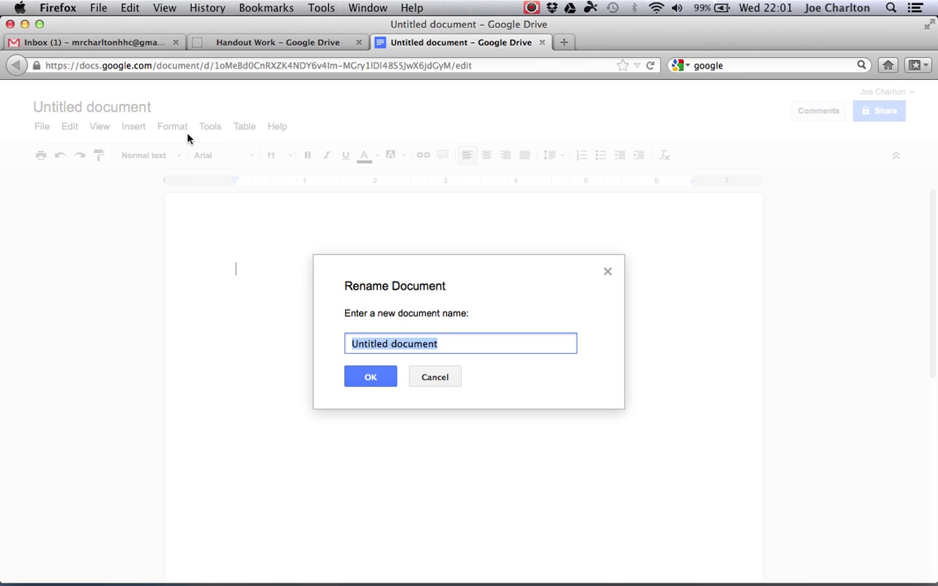
pyautogui.write('Homewo')
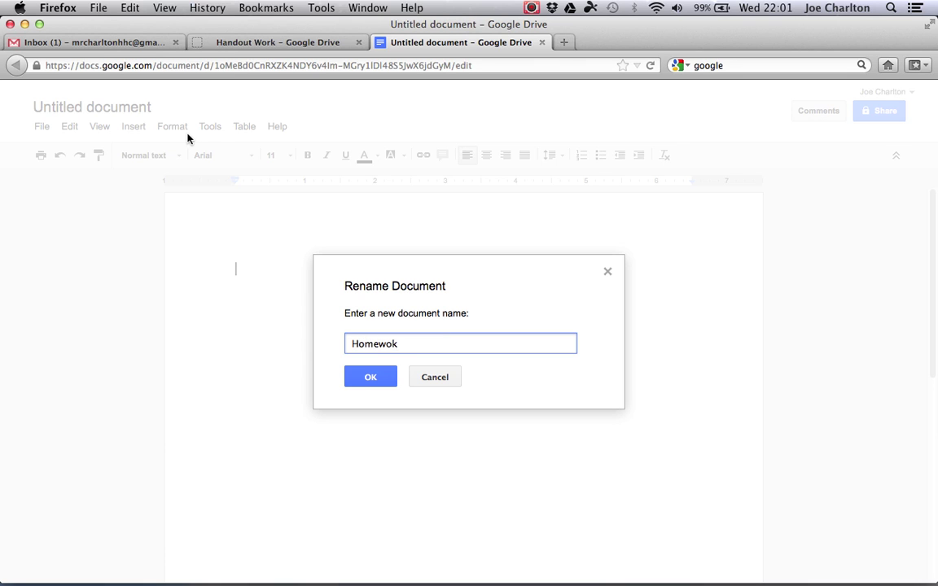
pyautogui.write('rk task 1')
pyautogui.click(368, 377)
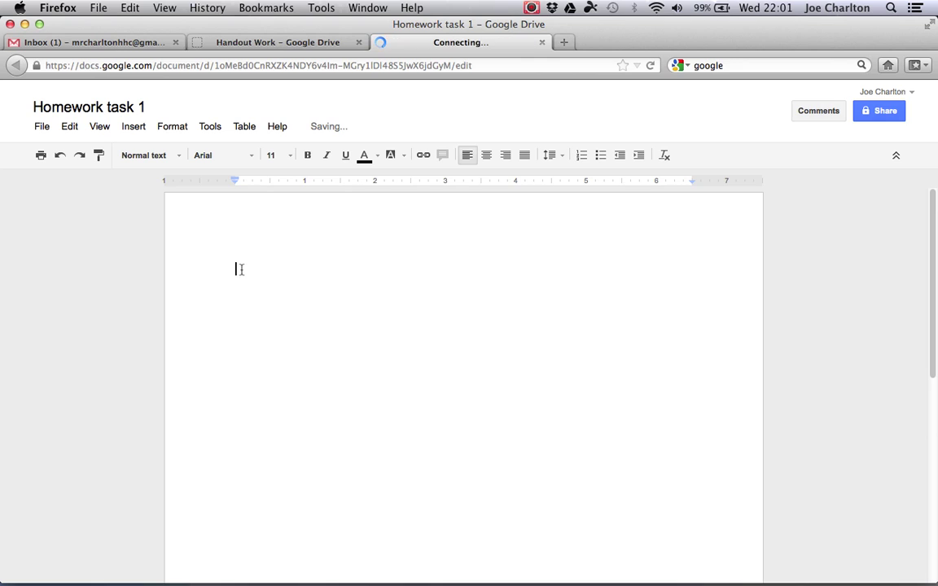
# - Type heading 'Homework task 1' and numbered questions 'What is 1 + 1?', 'What is 2 - 1?', 'What is 10 - 2?'
pyautogui.write('H')
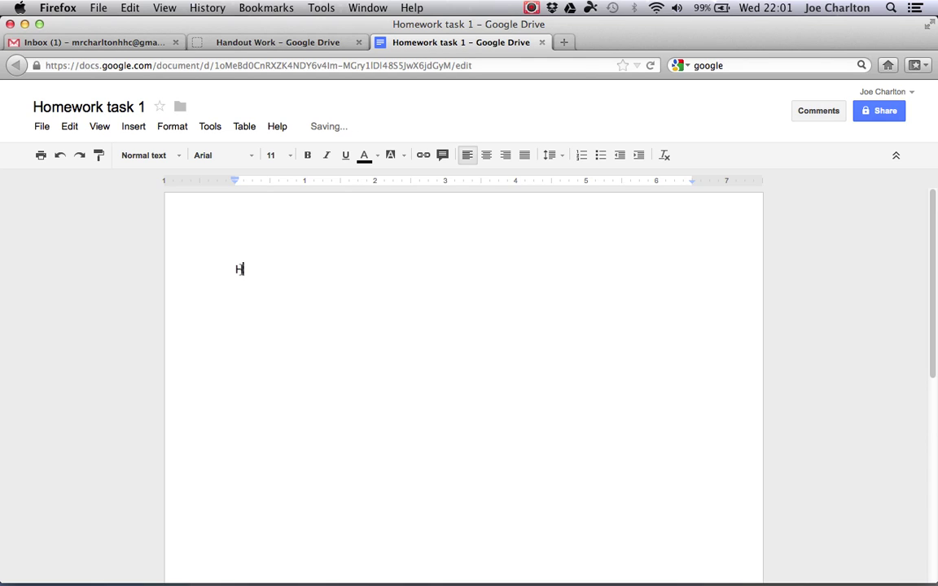
pyautogui.write('omework task 1')
pyautogui.press('Return')
pyautogui.press('Return')
pyautogui.click(583, 160)
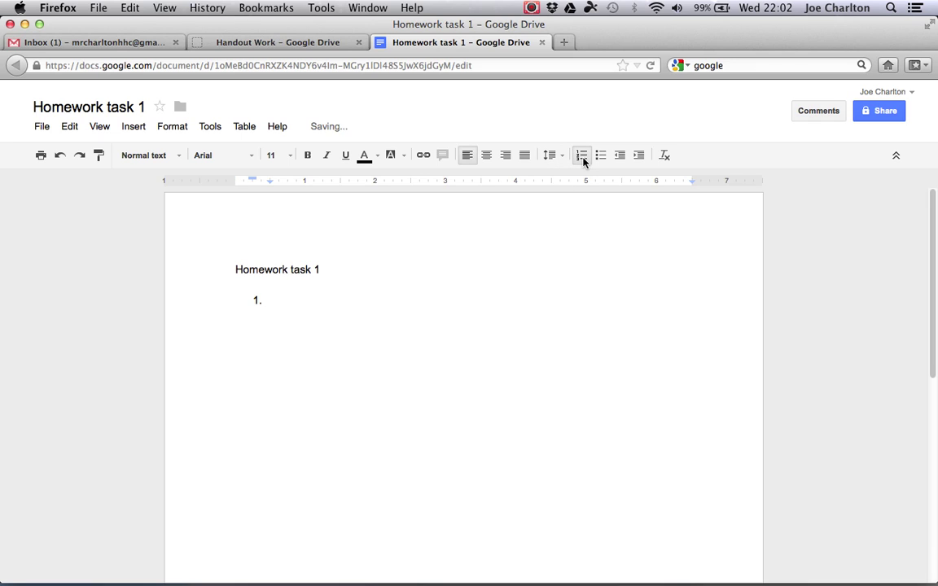
pyautogui.write('w')
pyautogui.press('BackSpace')
pyautogui.write('What is 1 + 1?')
pyautogui.press('Return')
pyautogui.press('Return')
pyautogui.click(582, 155)
pyautogui.write('What is 2 ')
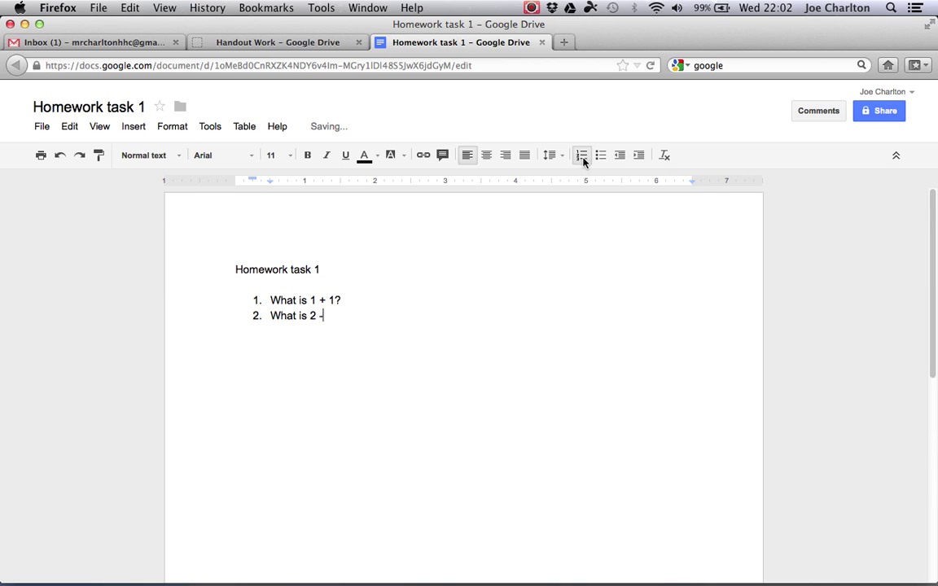
pyautogui.write('- 1?')
pyautogui.press('Return')
pyautogui.write('What is 10 - ')
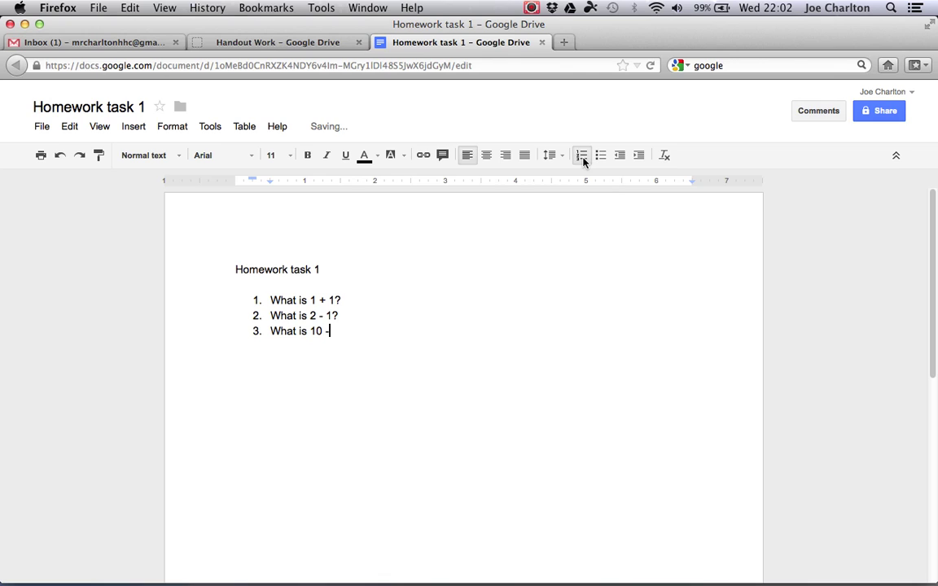
pyautogui.write('2?')
pyautogui.press('Return')
pyautogui.press('Return')
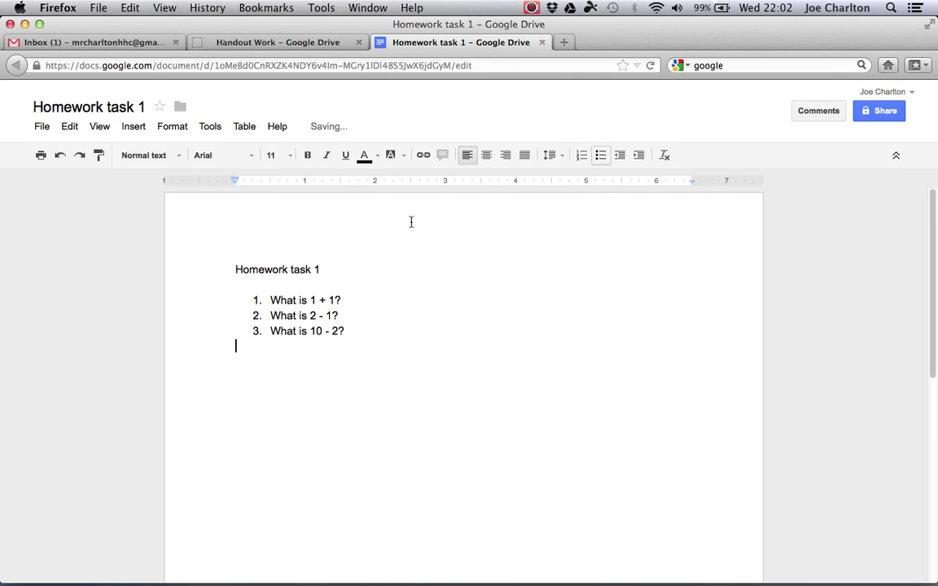
# - Make the 'Homework task 1' heading bold and underlined, then close the document
pyautogui.moveTo(326, 269); pyautogui.dragTo(236, 269)
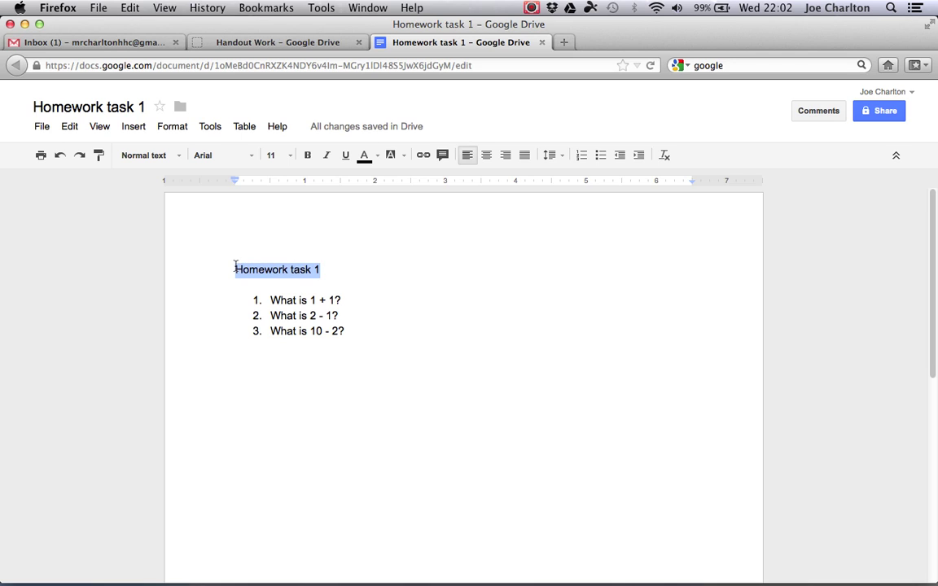
pyautogui.click(345, 155)
pyautogui.click(307, 155)
pyautogui.click(348, 281)
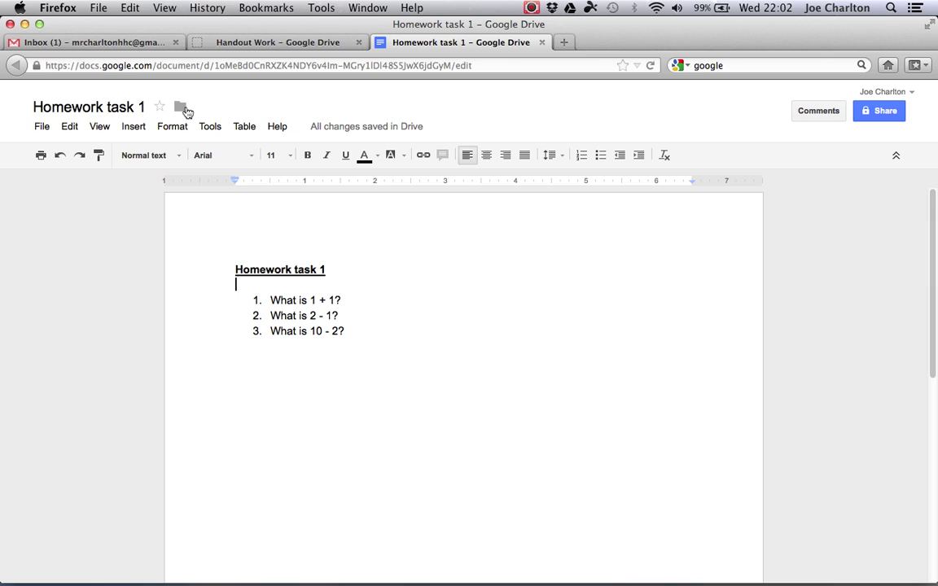
pyautogui.click(542, 42)
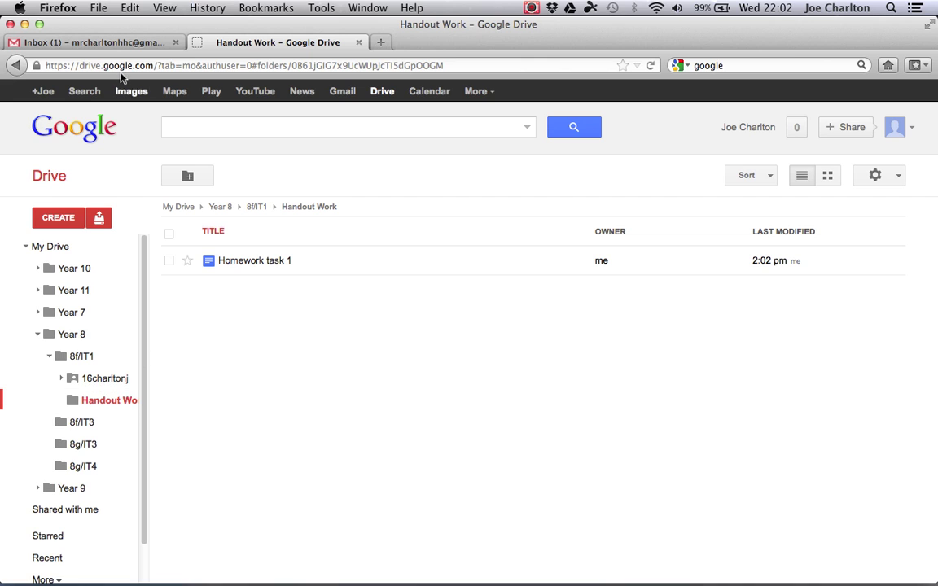
# - In Gmail Contacts, create an empty contact group named '8f/IT1' and open it
pyautogui.click(111, 45)
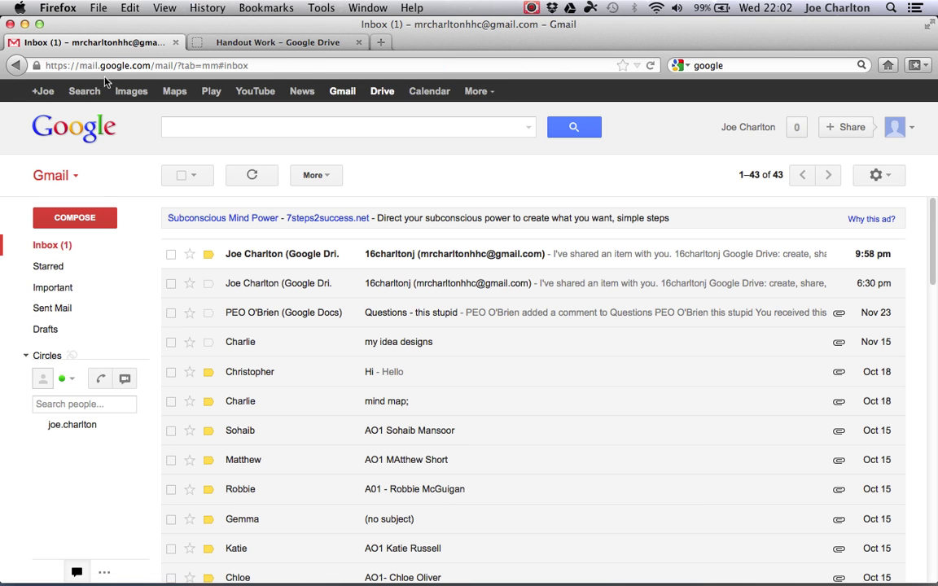
pyautogui.click(77, 178)
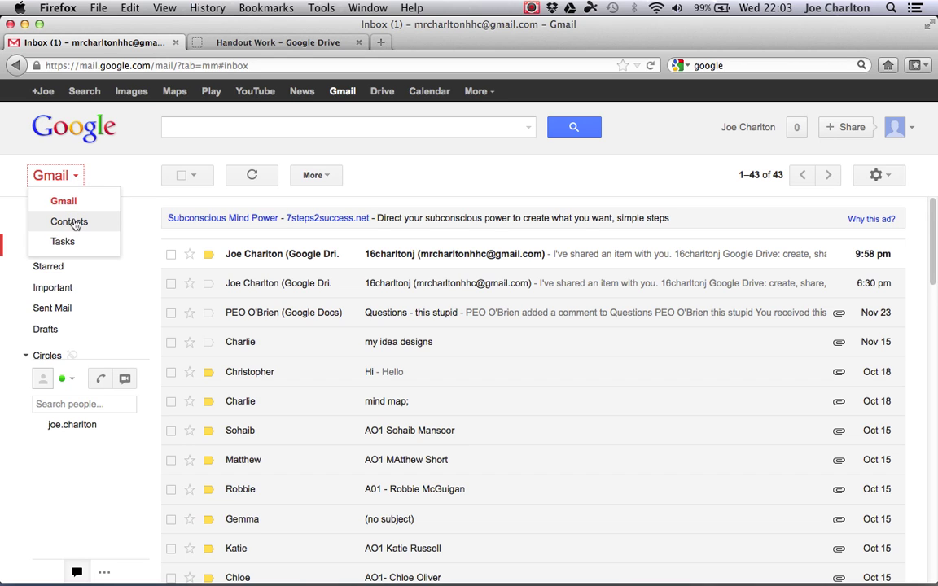
pyautogui.click(71, 223)
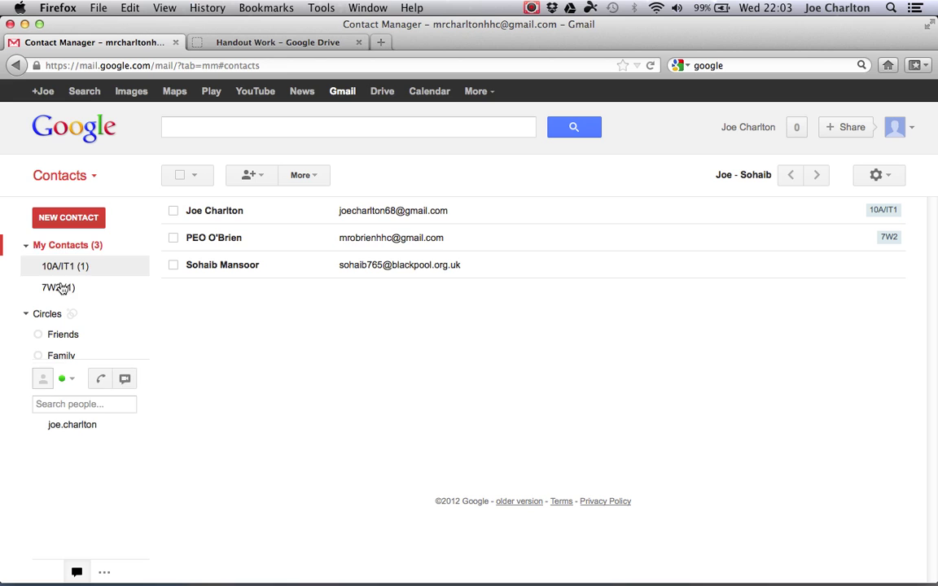
pyautogui.moveTo(51, 266)
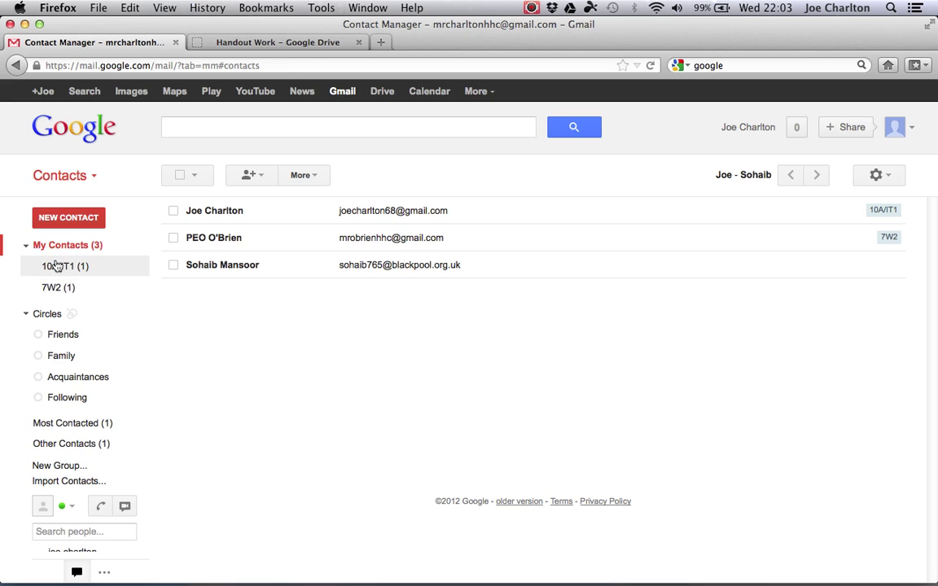
pyautogui.click(54, 466)
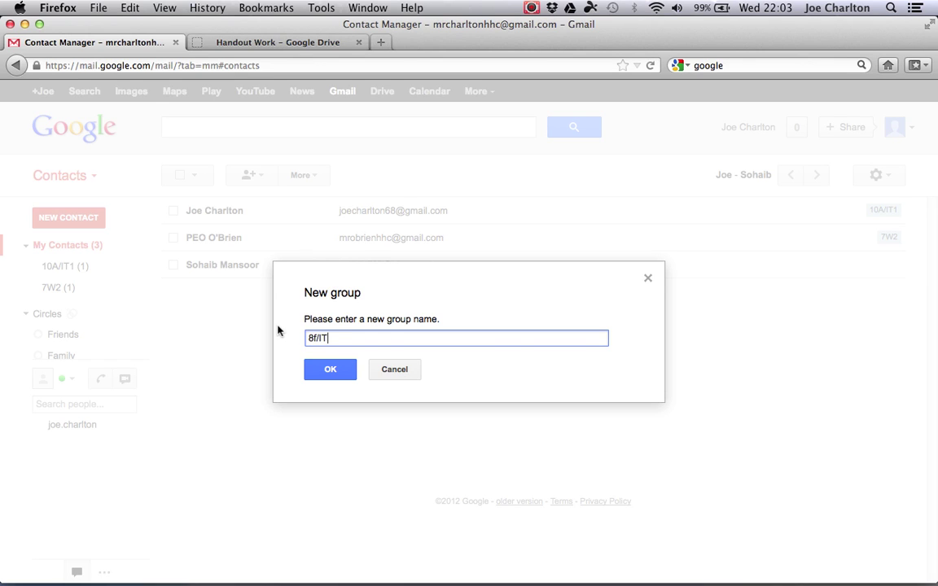
pyautogui.click(332, 371)
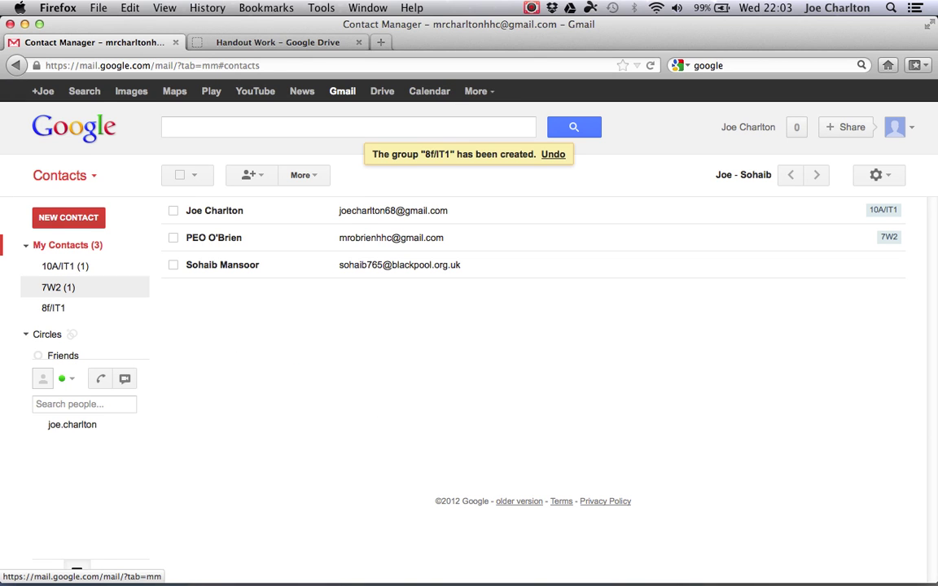
pyautogui.click(53, 309)
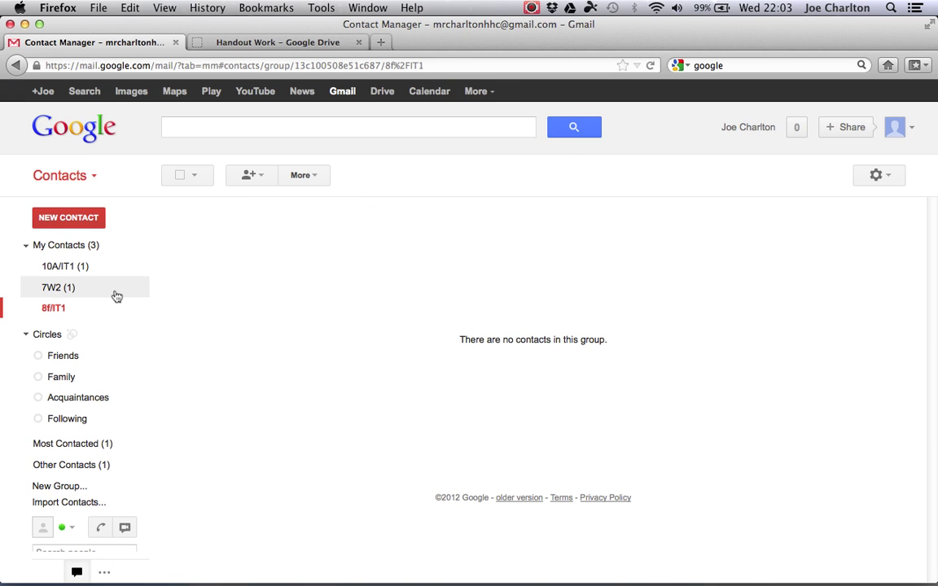
# - Look through the 8f/IT1 group actions, opening and cancelling the import contacts dialog
pyautogui.click(257, 182)
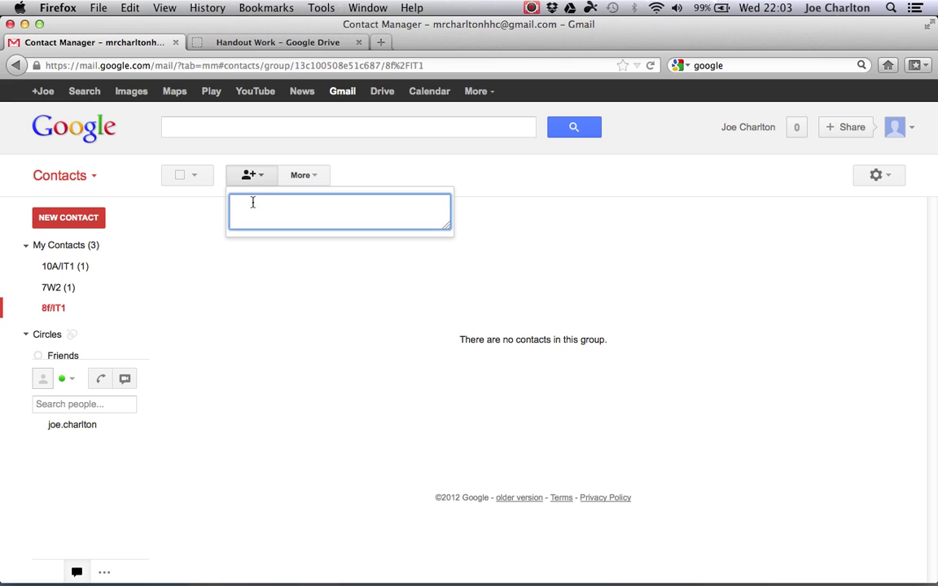
pyautogui.click(229, 261)
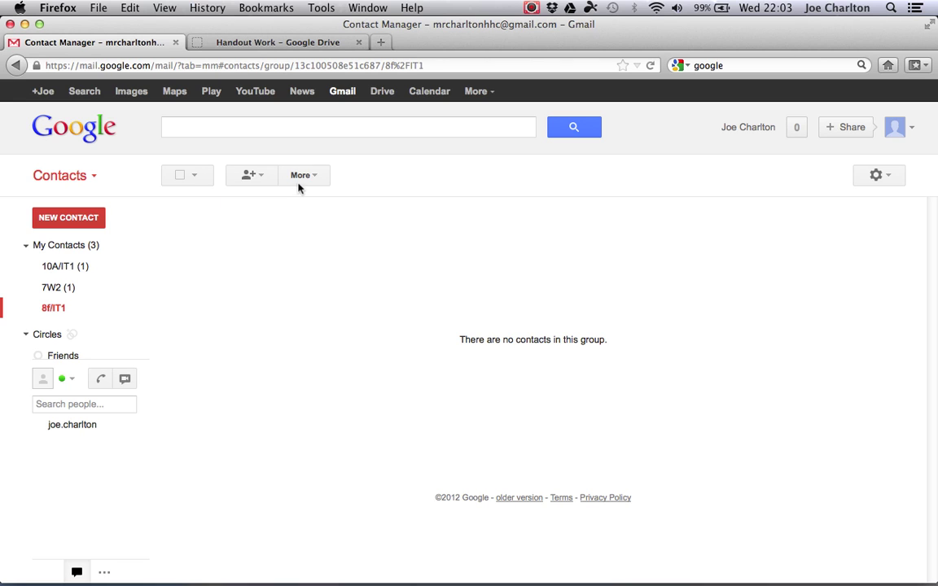
pyautogui.click(303, 181)
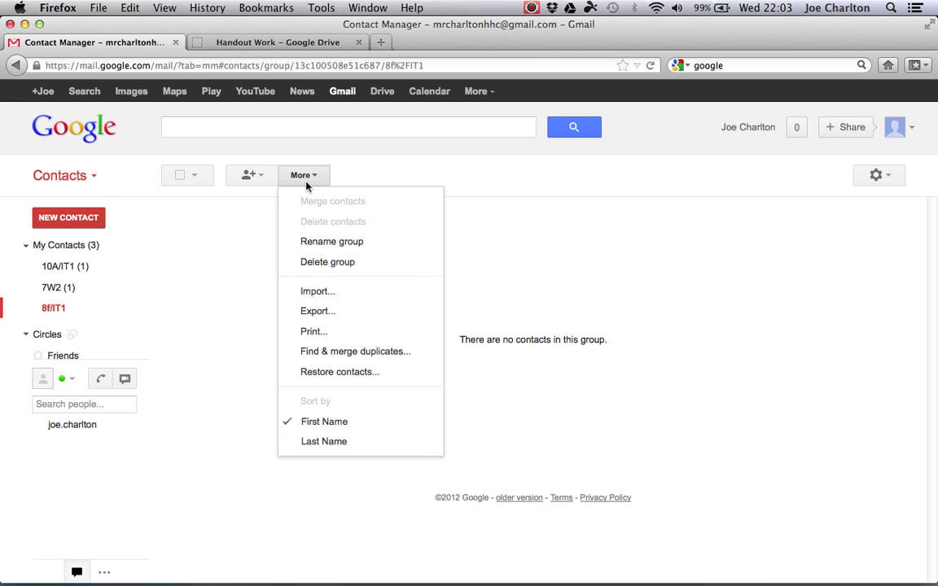
pyautogui.click(316, 293)
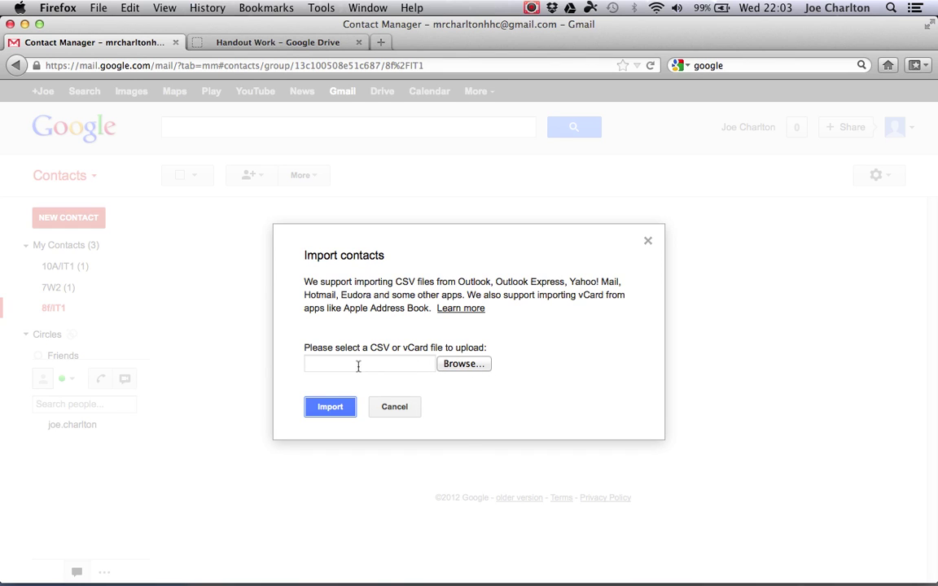
pyautogui.click(393, 410)
# - Add the student's e-mail address to the 8f/IT1 group, then return to Drive's Handout Work folder
pyautogui.click(261, 188)
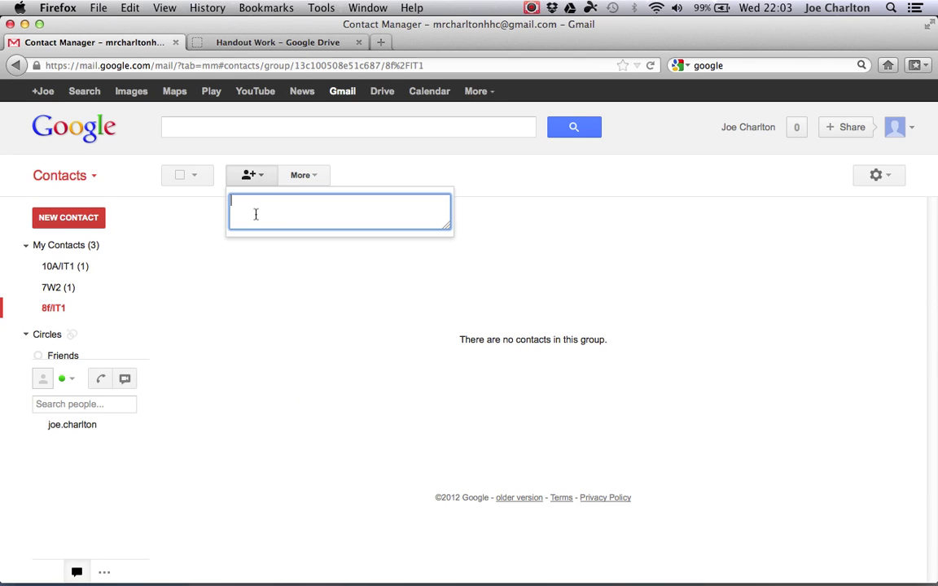
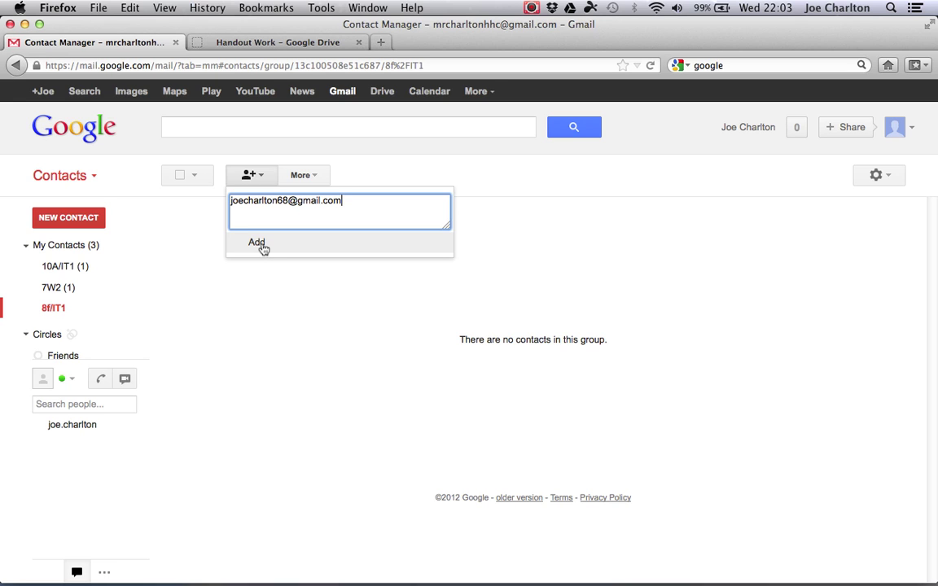
pyautogui.click(256, 243)
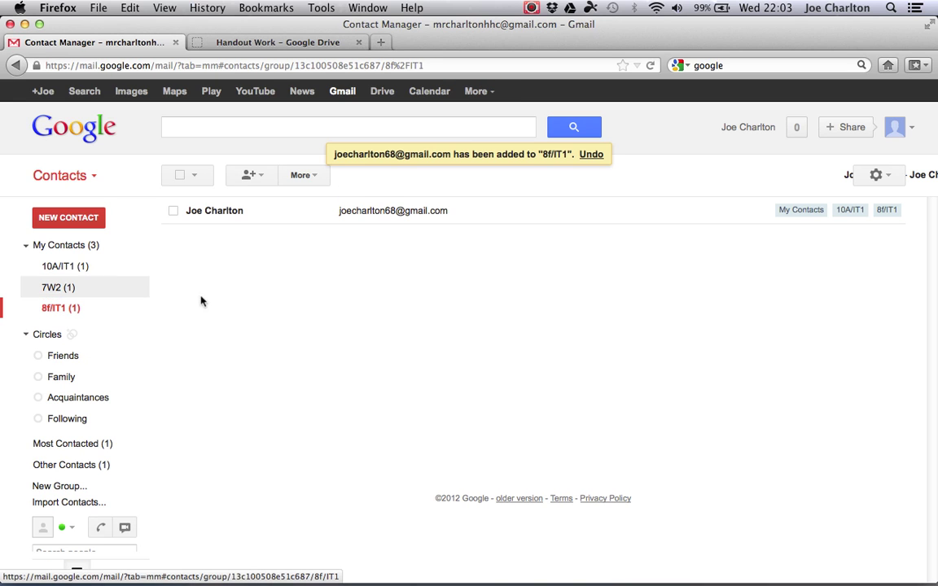
pyautogui.moveTo(132, 308)
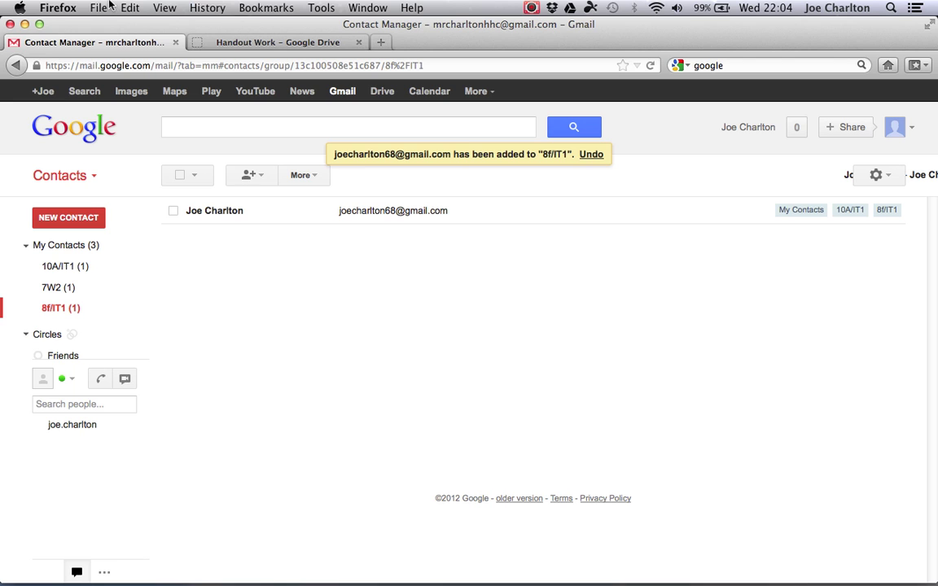
pyautogui.click(24, 24)
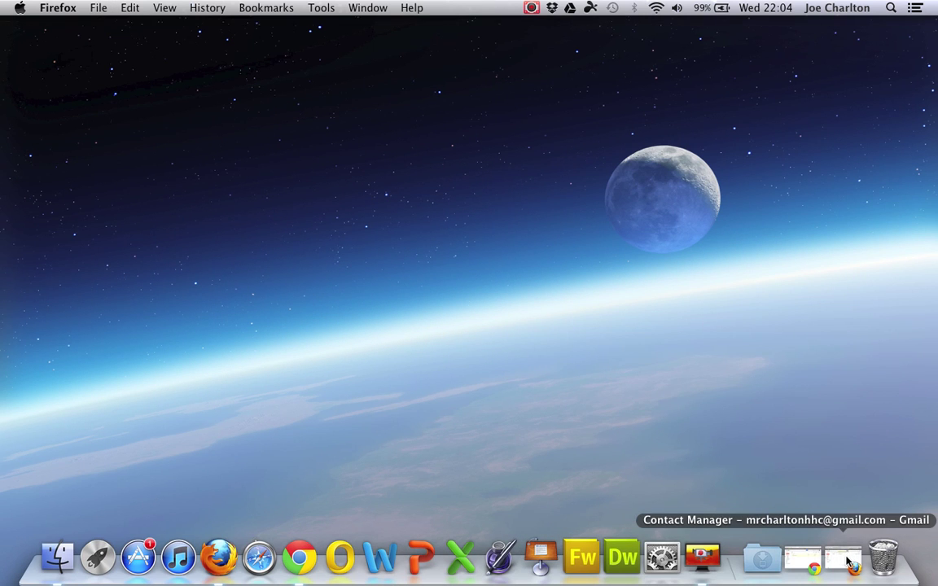
pyautogui.click(849, 562)
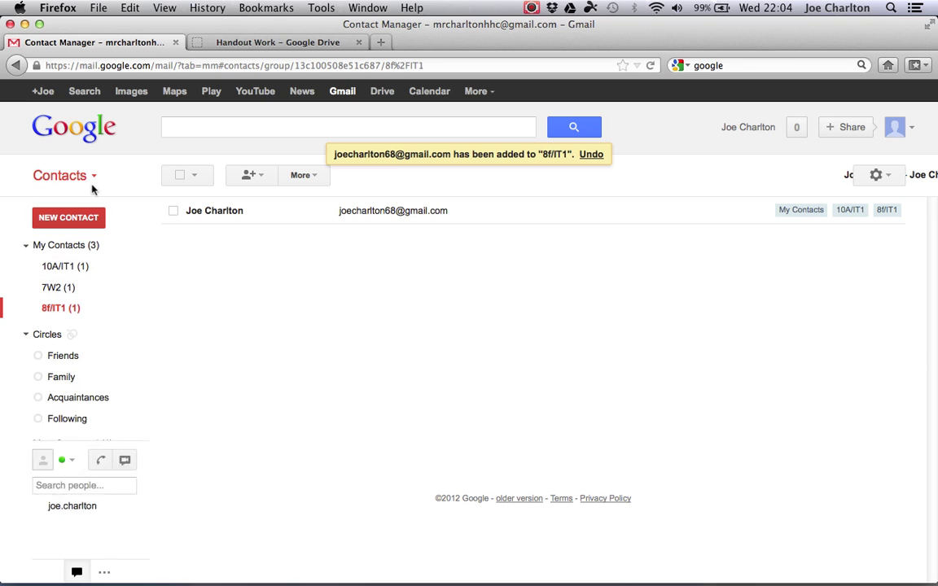
pyautogui.click(263, 45)
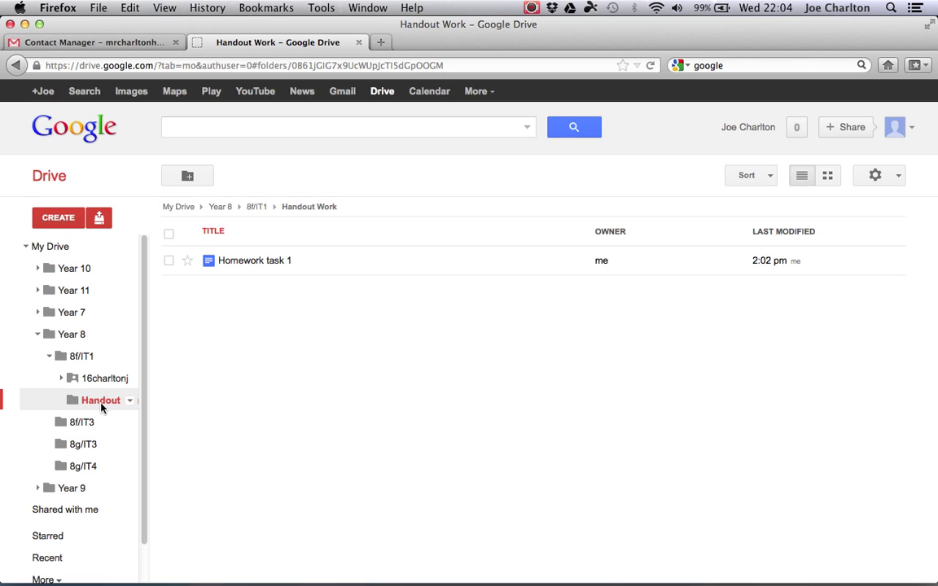
# - Share the Handout Work folder with the 8f/IT1 contact group at 'Can view' permission
pyautogui.click(130, 404)
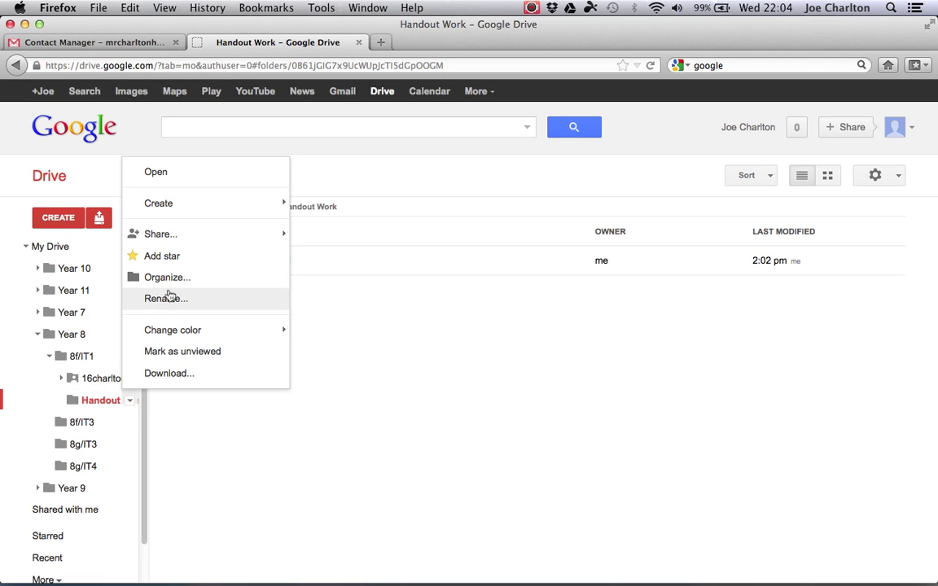
pyautogui.moveTo(179, 245)
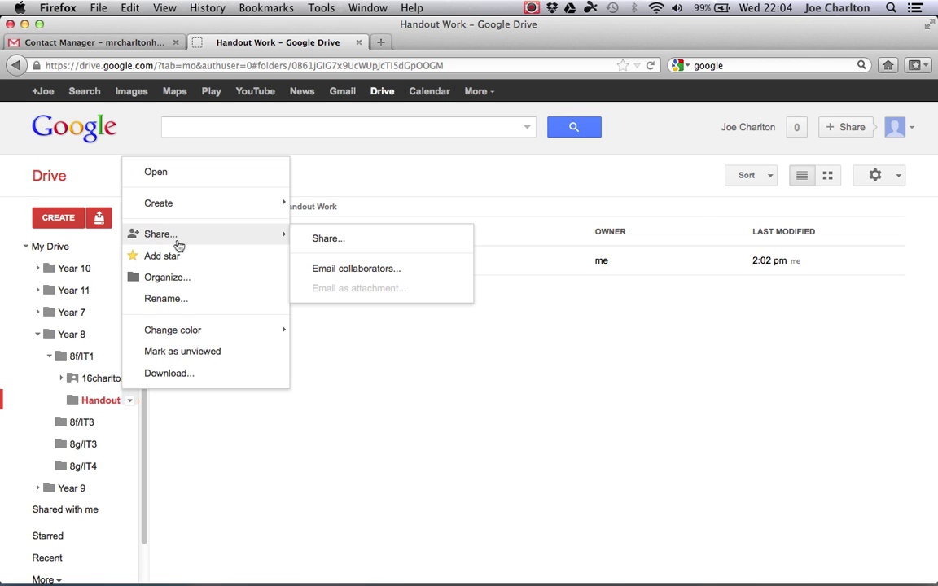
pyautogui.click(327, 245)
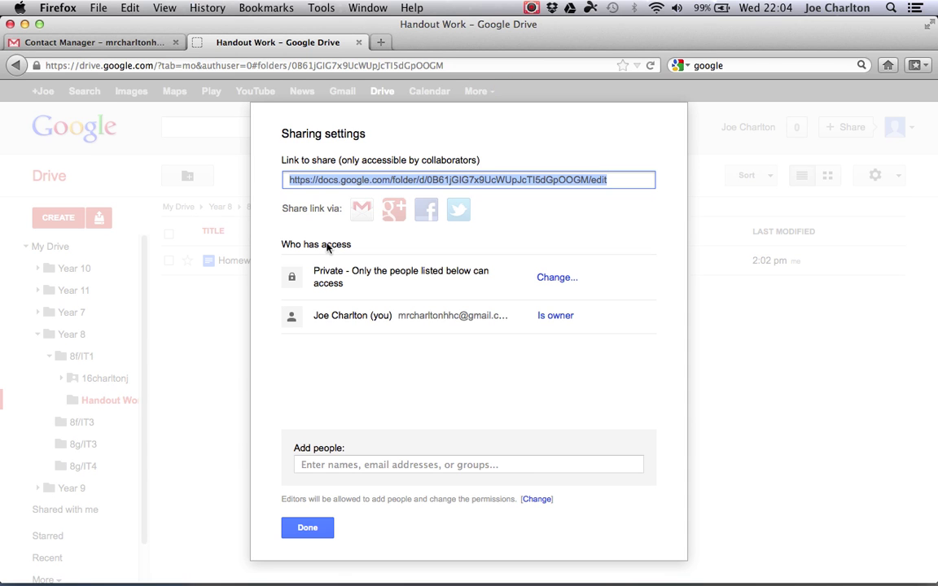
pyautogui.click(344, 467)
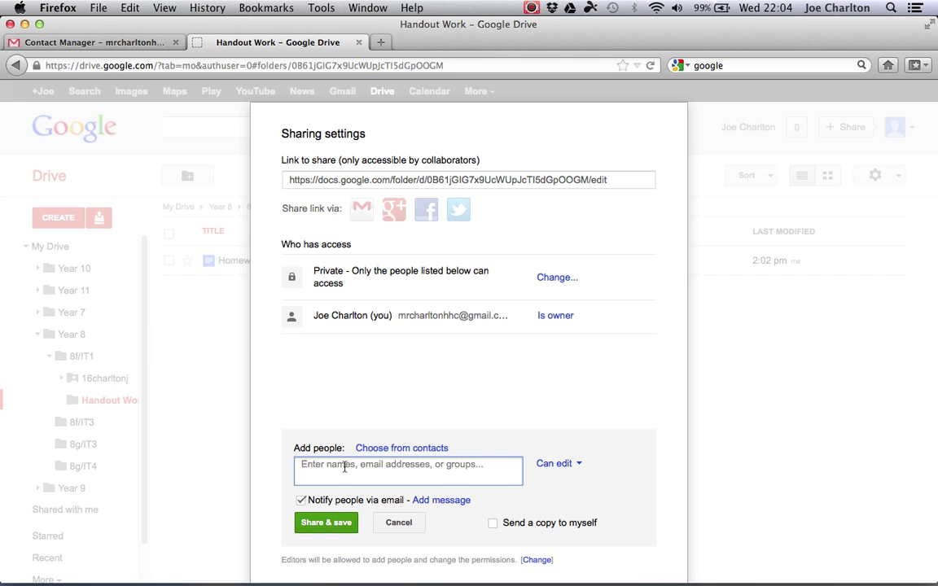
pyautogui.write('8')
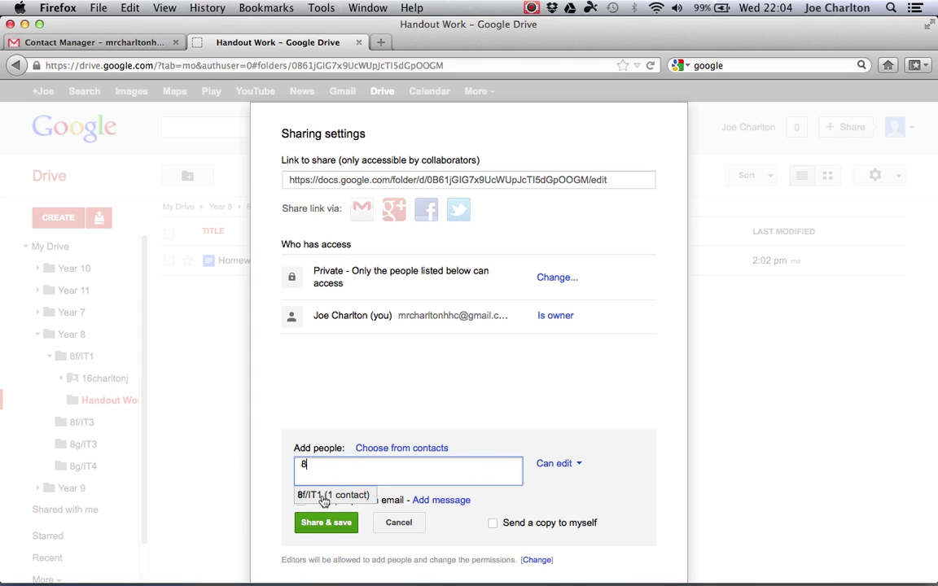
pyautogui.click(324, 498)
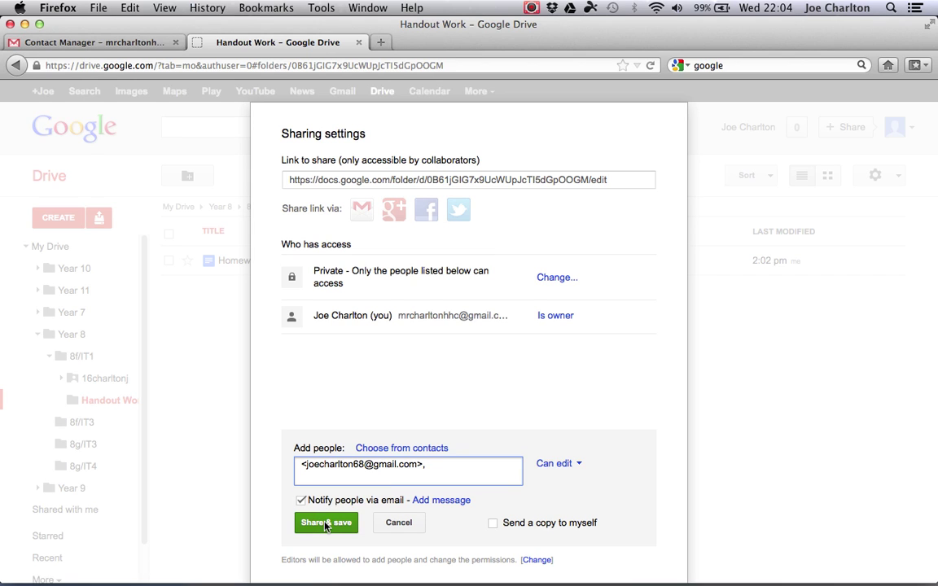
pyautogui.click(574, 470)
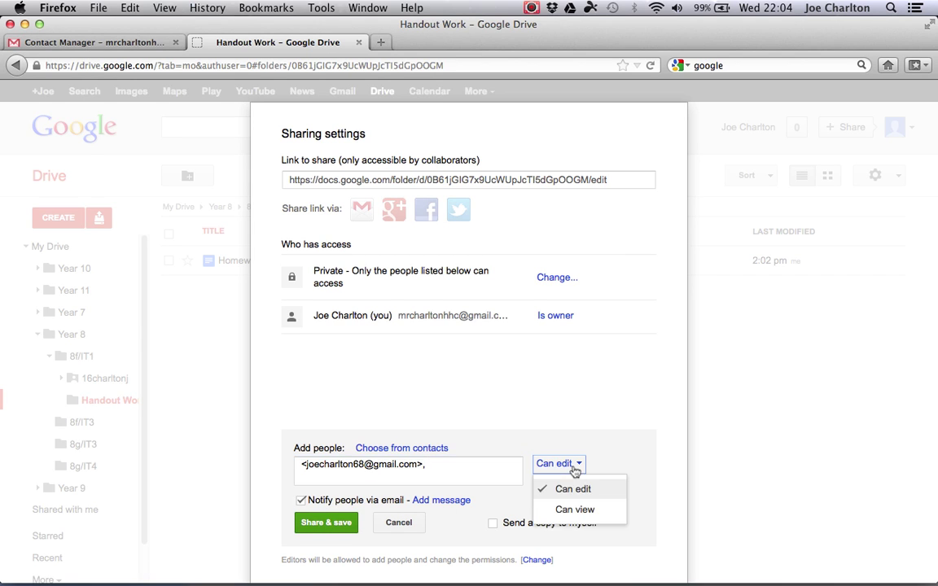
pyautogui.click(575, 510)
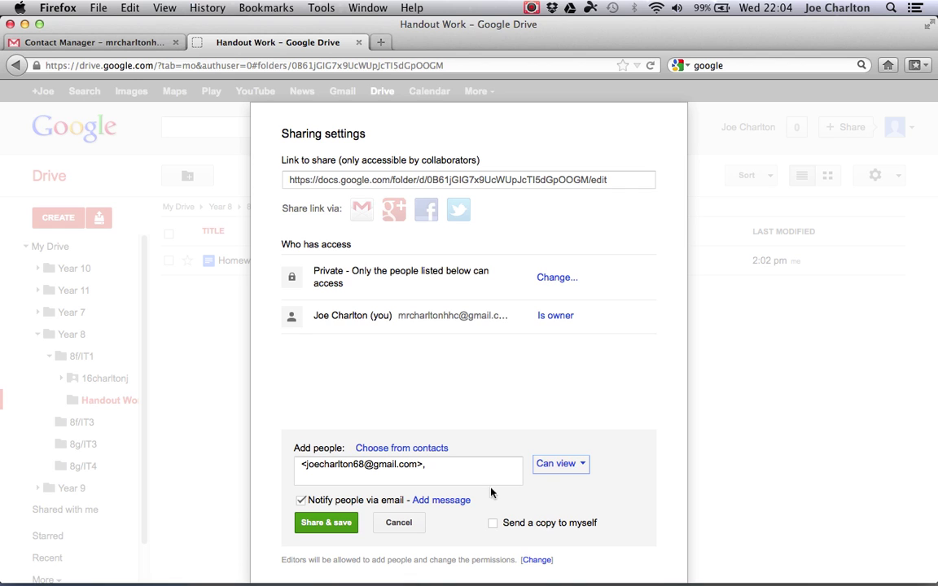
pyautogui.click(326, 525)
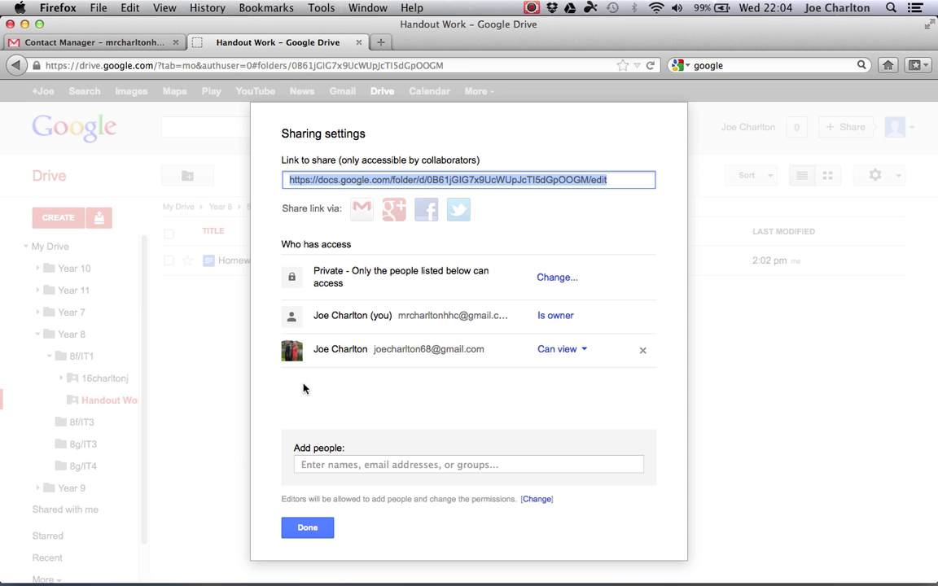
pyautogui.click(305, 529)
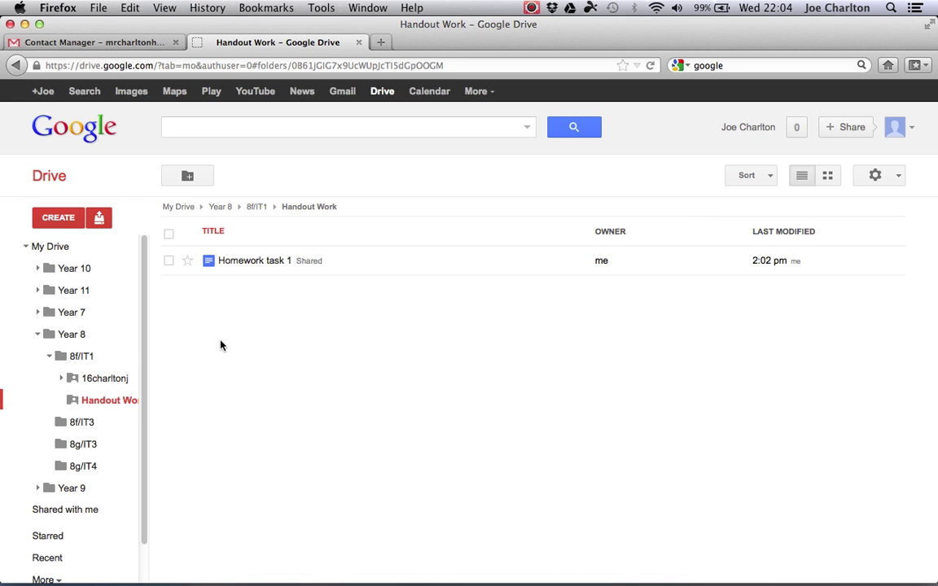
# - In the student's Drive, browse Shared with me and the student's folder, checking the signed-in account
pyautogui.click(25, 24)
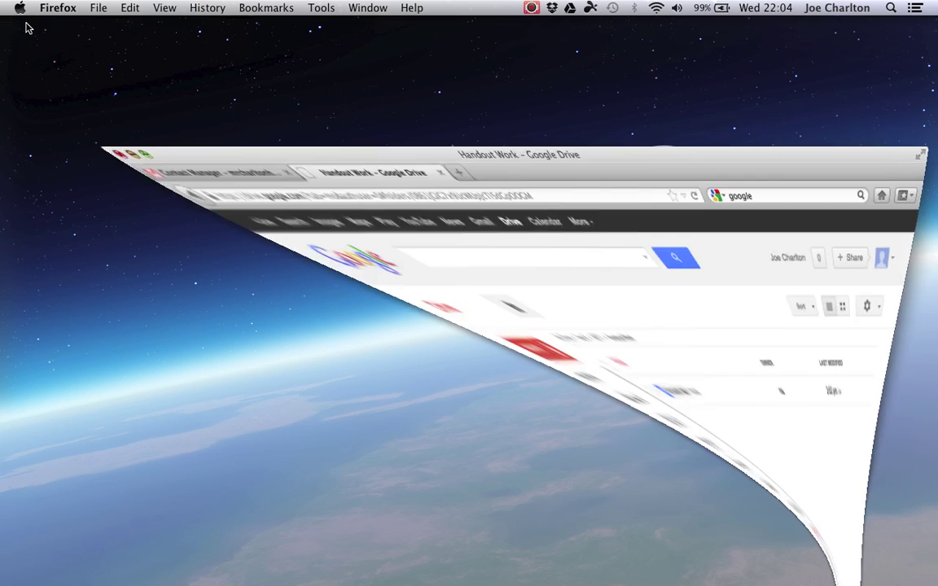
pyautogui.click(812, 559)
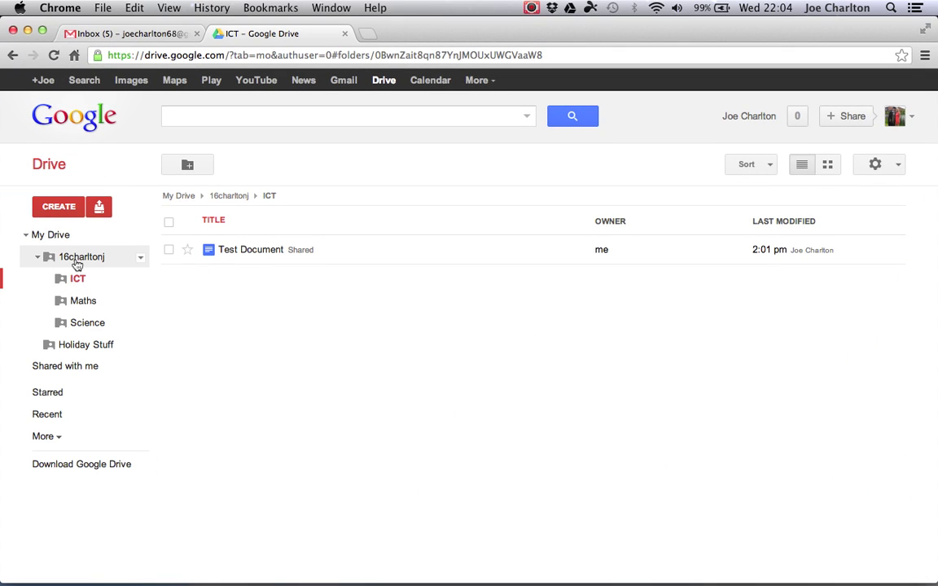
pyautogui.click(70, 370)
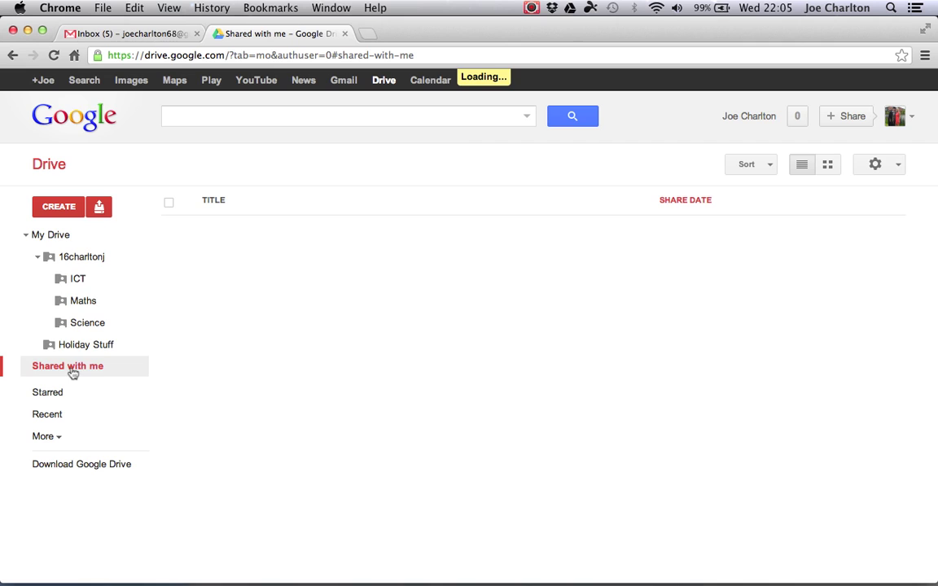
pyautogui.click(80, 259)
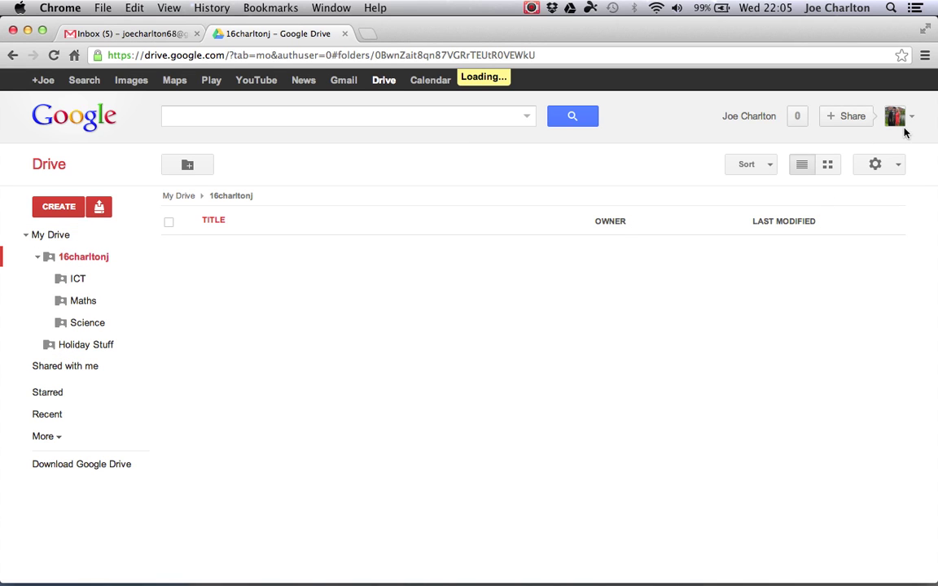
pyautogui.click(912, 119)
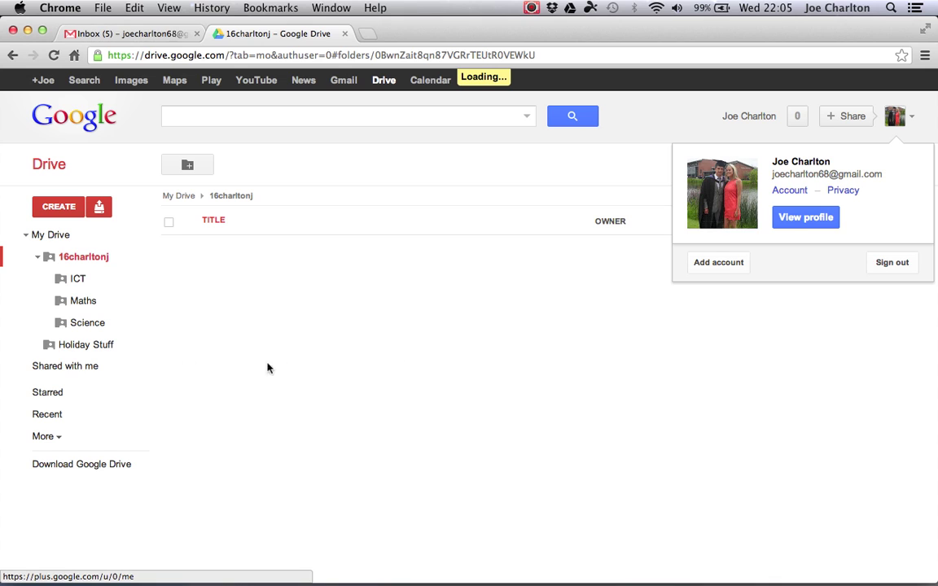
pyautogui.click(55, 368)
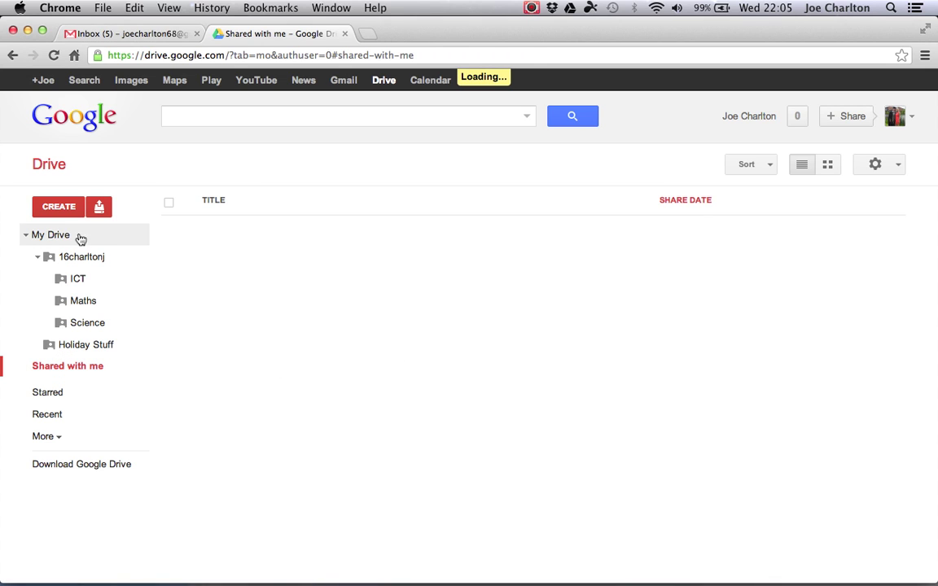
pyautogui.click(92, 258)
pyautogui.click(57, 239)
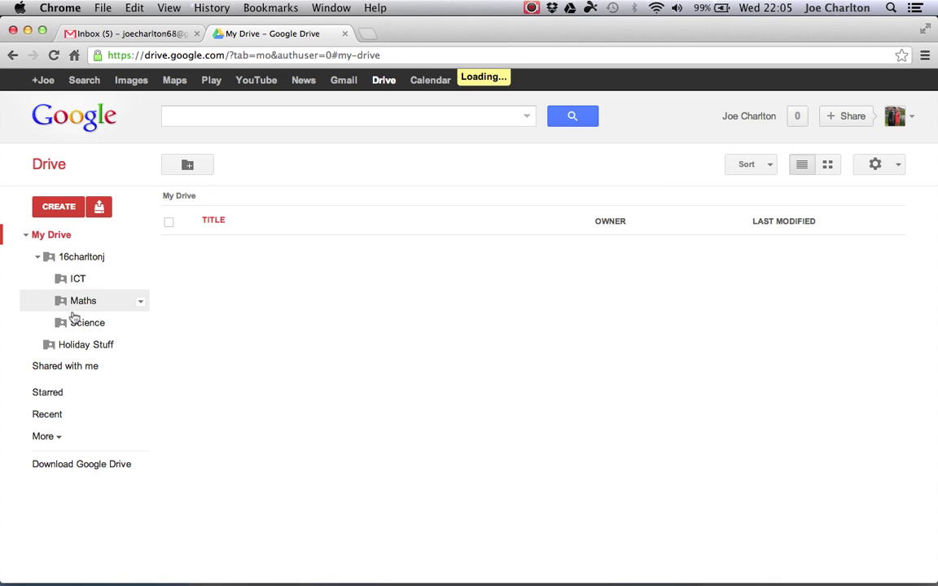
pyautogui.click(69, 366)
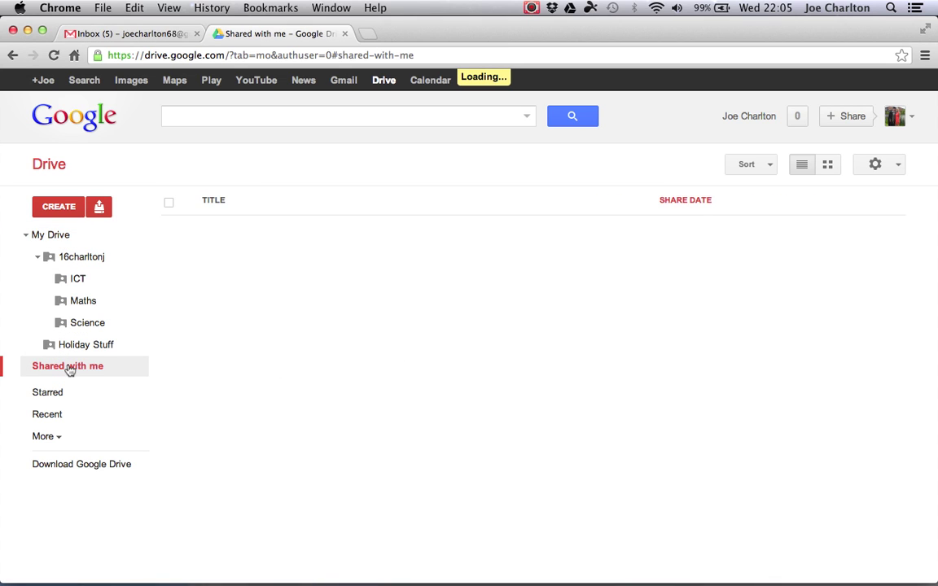
# - Drag the shared Handout Work folder into ICT, then open ICT and Handout Work
pyautogui.click(52, 438)
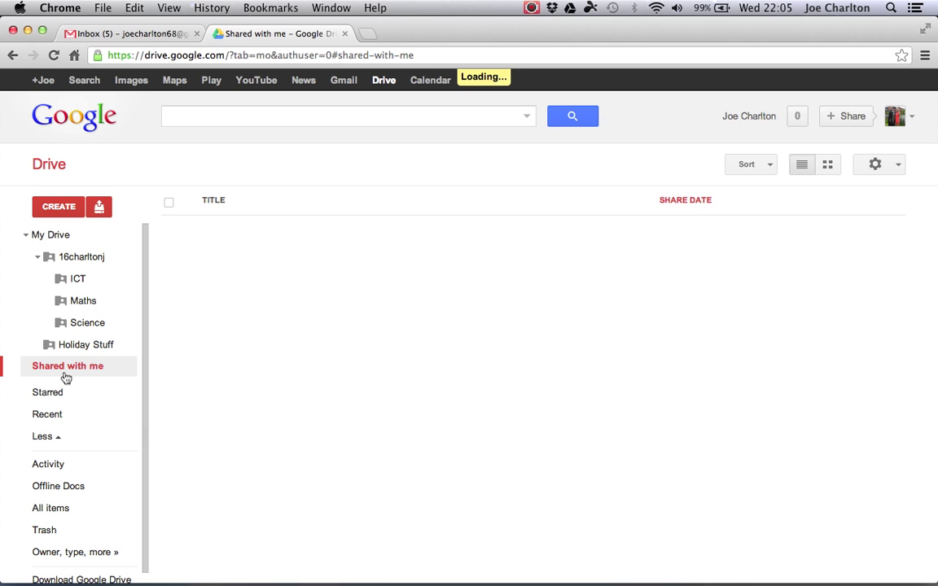
pyautogui.click(78, 346)
pyautogui.click(82, 280)
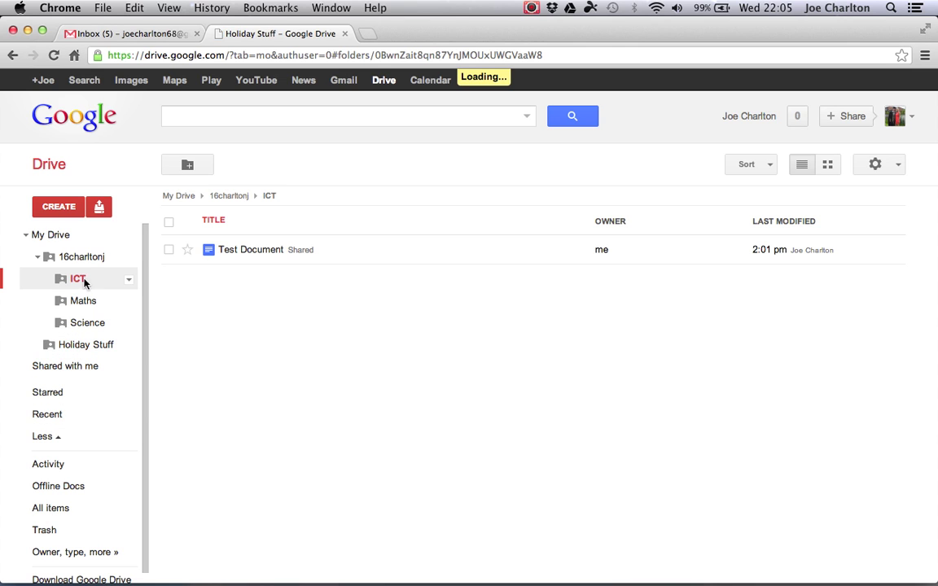
pyautogui.click(63, 367)
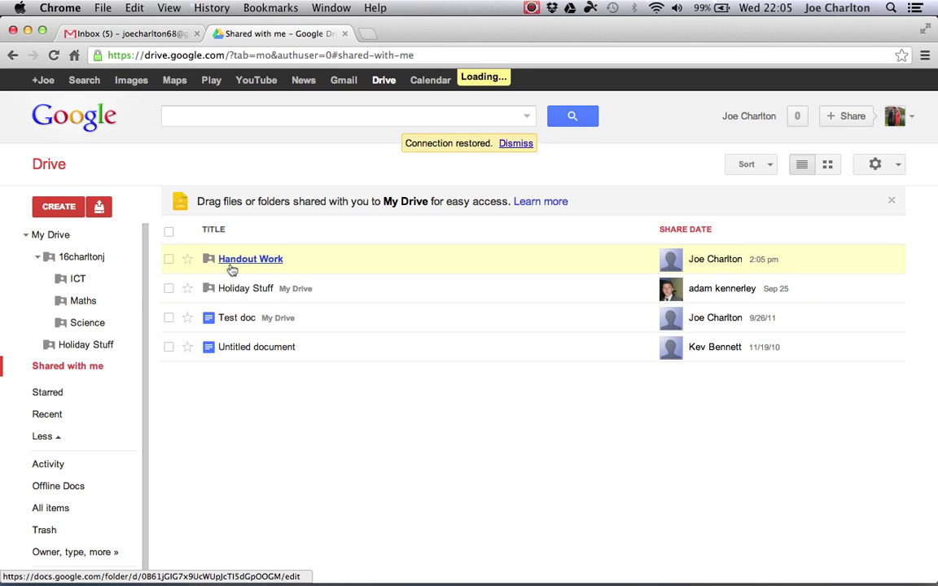
pyautogui.moveTo(189, 260); pyautogui.dragTo(75, 279)
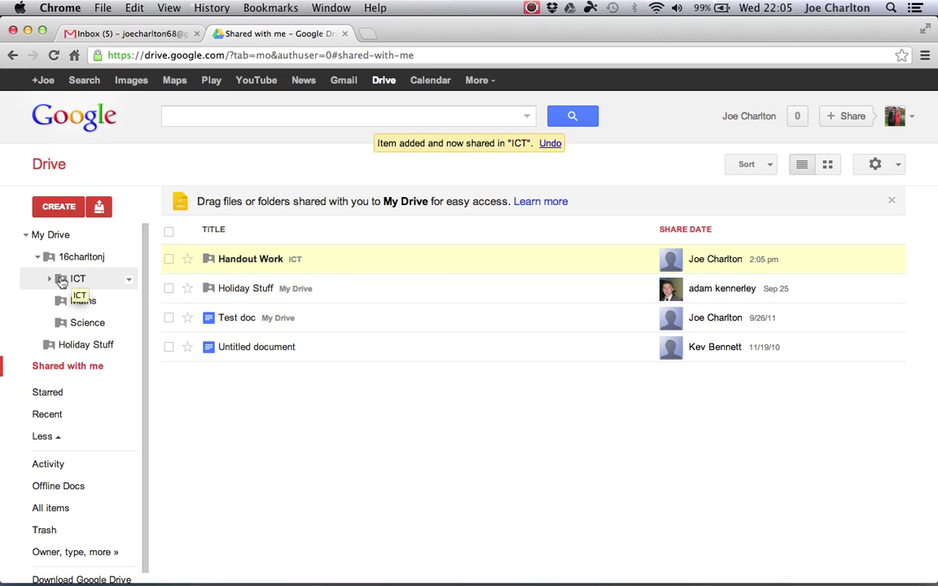
pyautogui.click(62, 280)
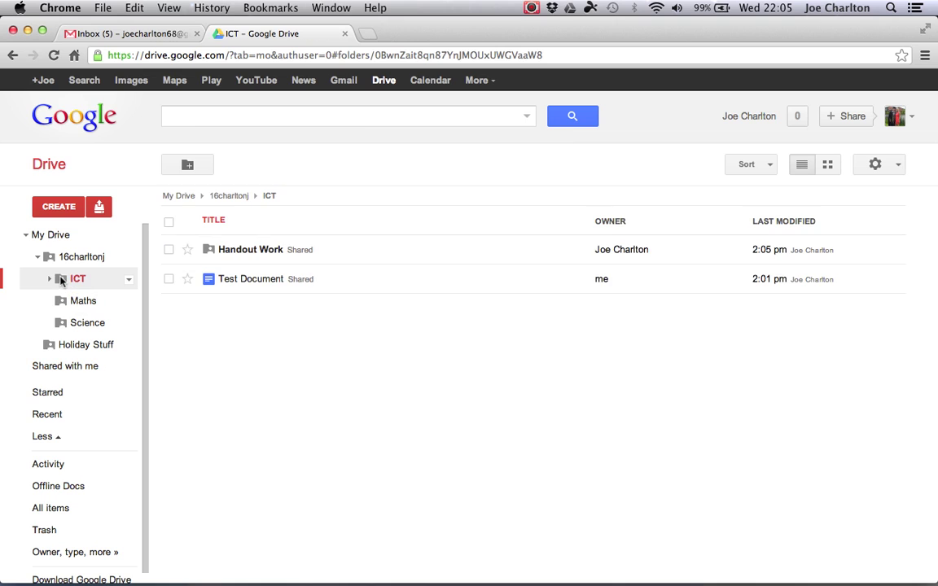
pyautogui.click(253, 257)
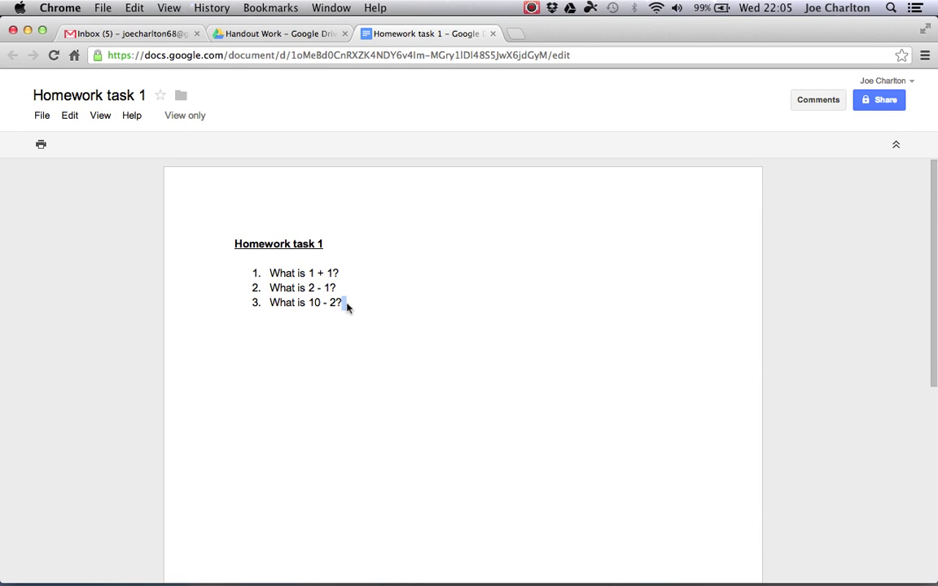
# - Select, then deselect, the third question's text in the view-only Homework task 1
pyautogui.tripleClick(347, 303)
pyautogui.click(347, 307)
# - Make a copy of the homework named 'Homework task 1 - Answers'
pyautogui.click(43, 117)
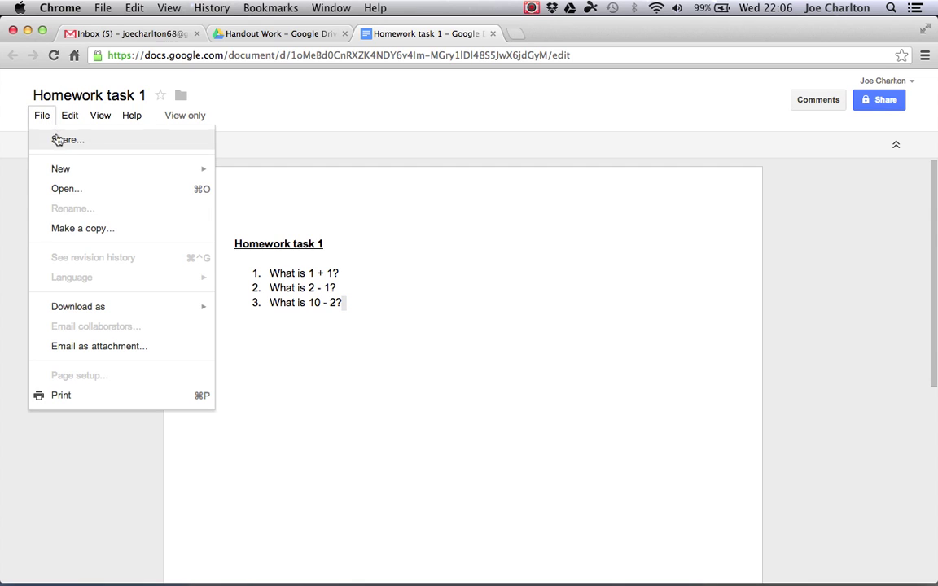
pyautogui.click(74, 230)
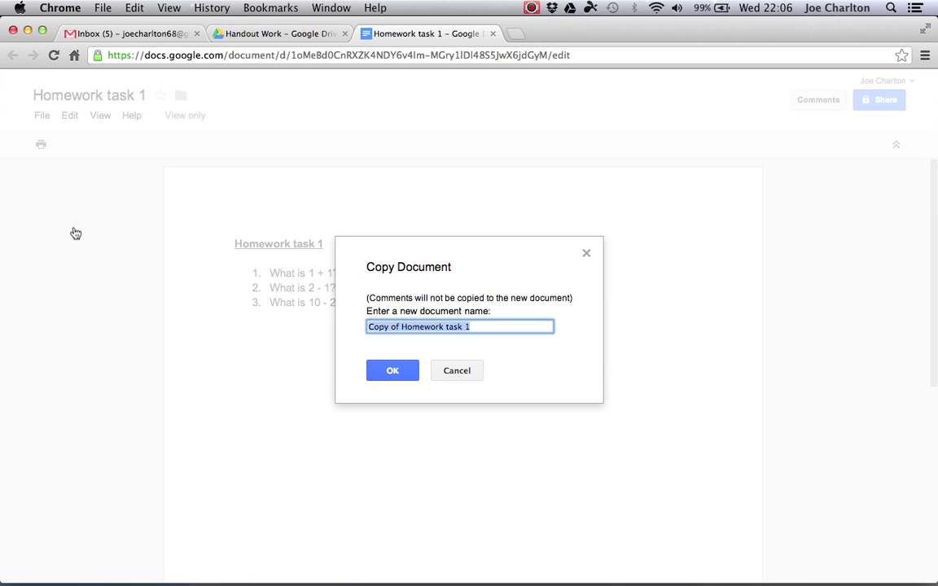
pyautogui.click(404, 328)
pyautogui.press('BackSpace')
pyautogui.press('BackSpace')
pyautogui.press('BackSpace')
pyautogui.press('BackSpace')
pyautogui.press('BackSpace')
pyautogui.press('BackSpace')
pyautogui.press('BackSpace')
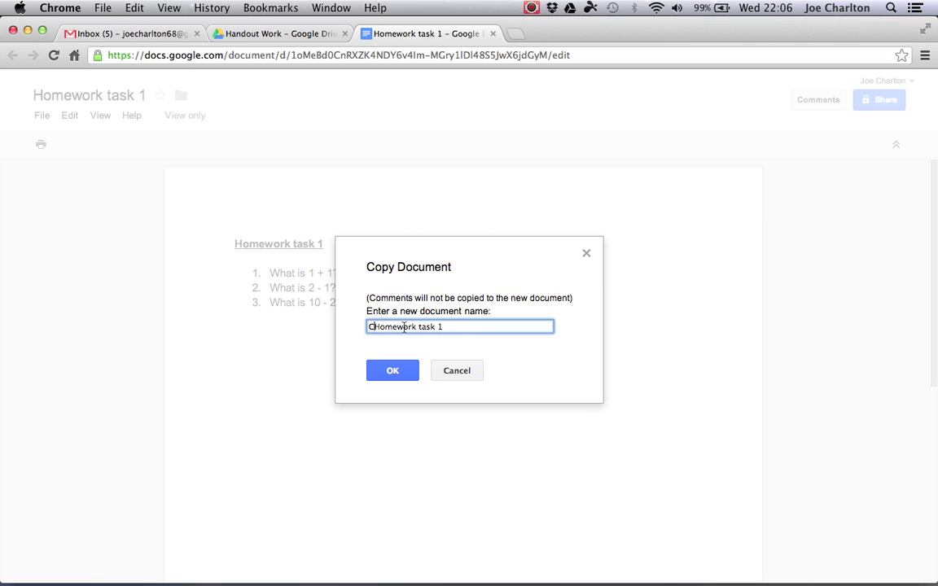
pyautogui.press('BackSpace')
pyautogui.click(393, 371)
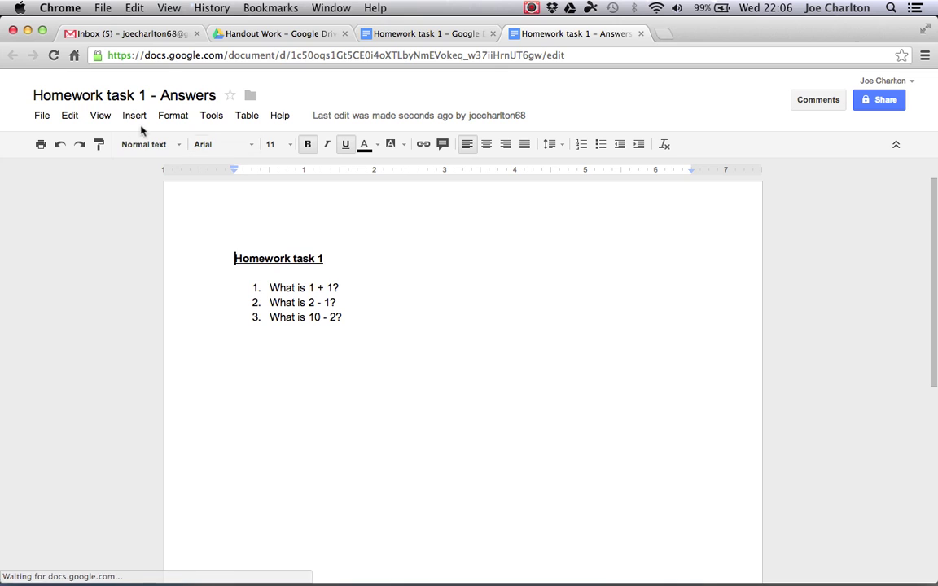
# - Move the copy into the ICT subfolder of the student's folder
pyautogui.click(250, 97)
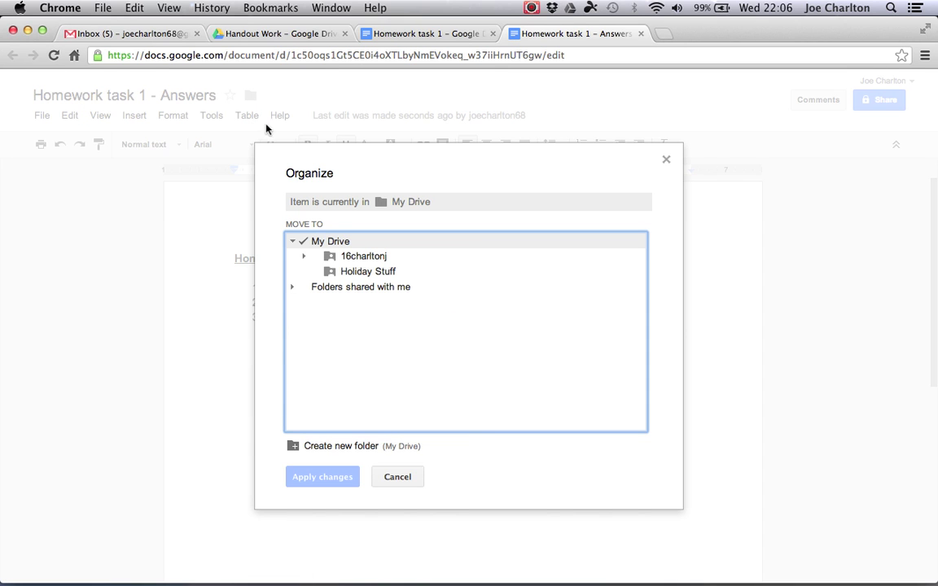
pyautogui.click(305, 257)
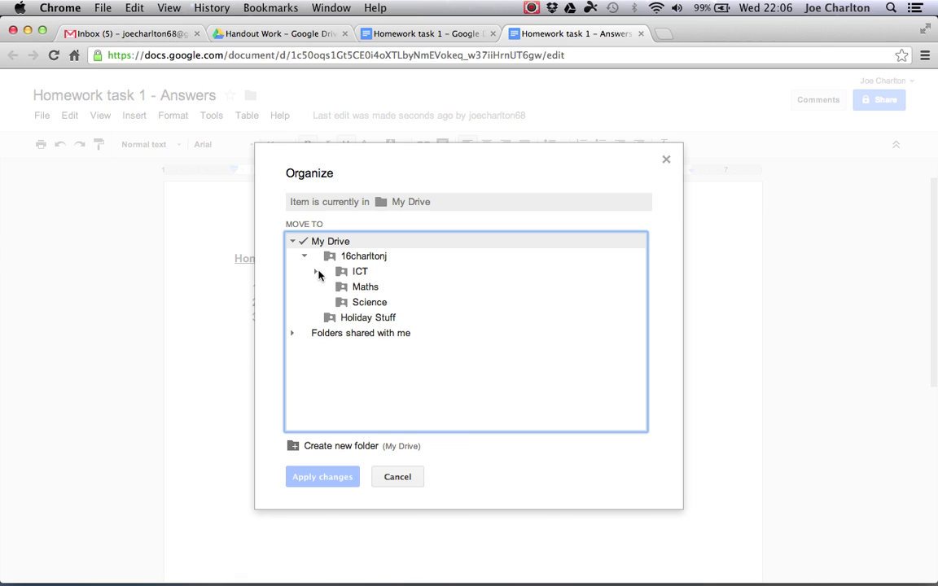
pyautogui.click(316, 272)
pyautogui.click(358, 272)
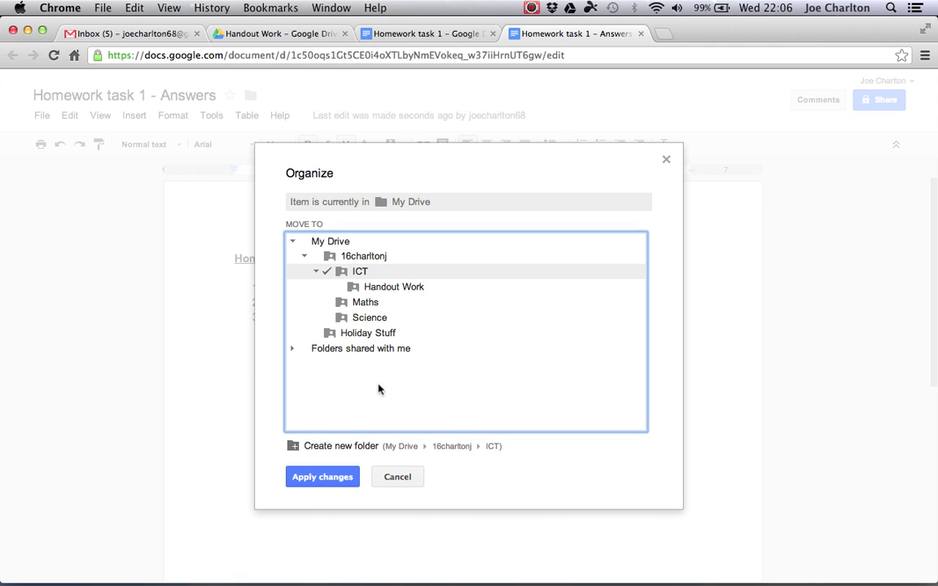
pyautogui.click(324, 477)
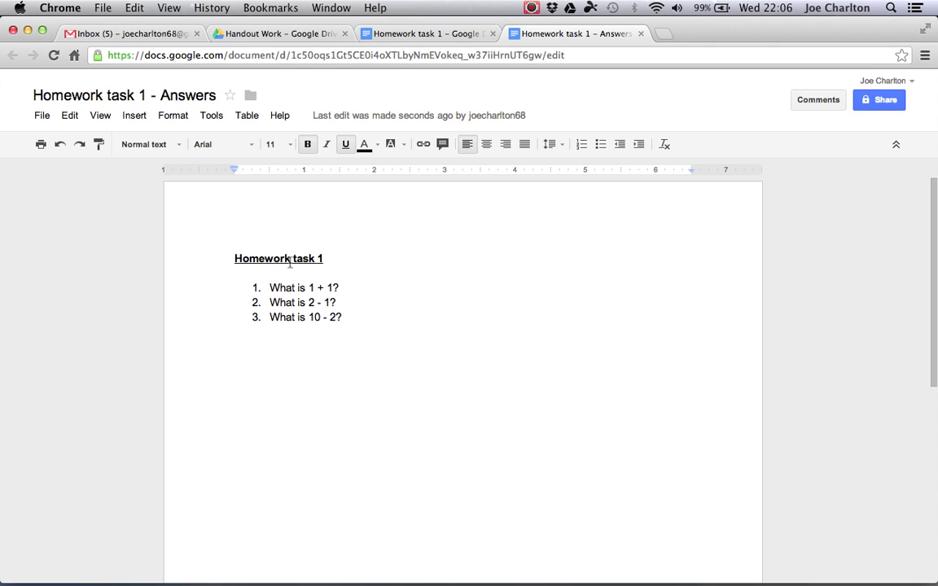
# - Type answers 2 and 134 on unnumbered lines under questions 1 and 2
pyautogui.click(351, 286)
pyautogui.press('Return')
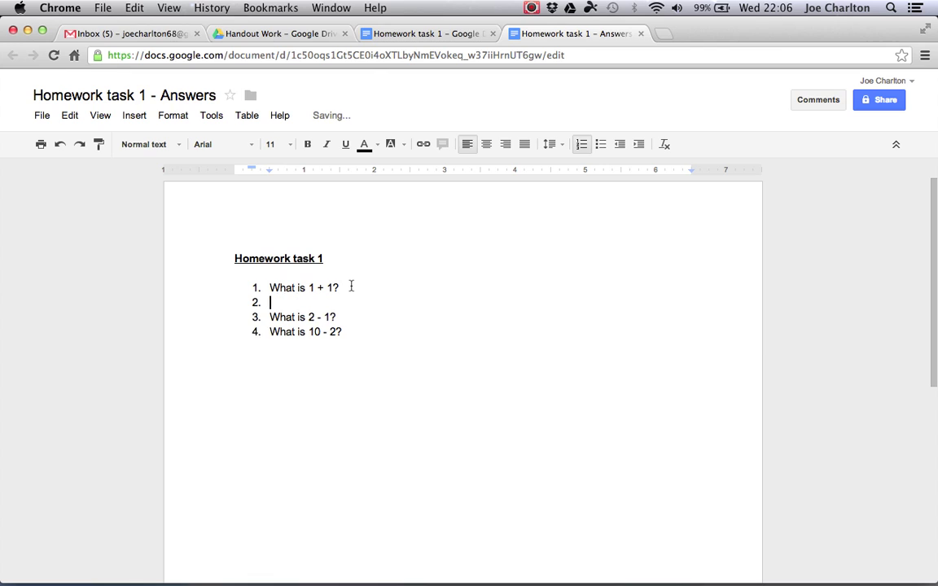
pyautogui.press('Return')
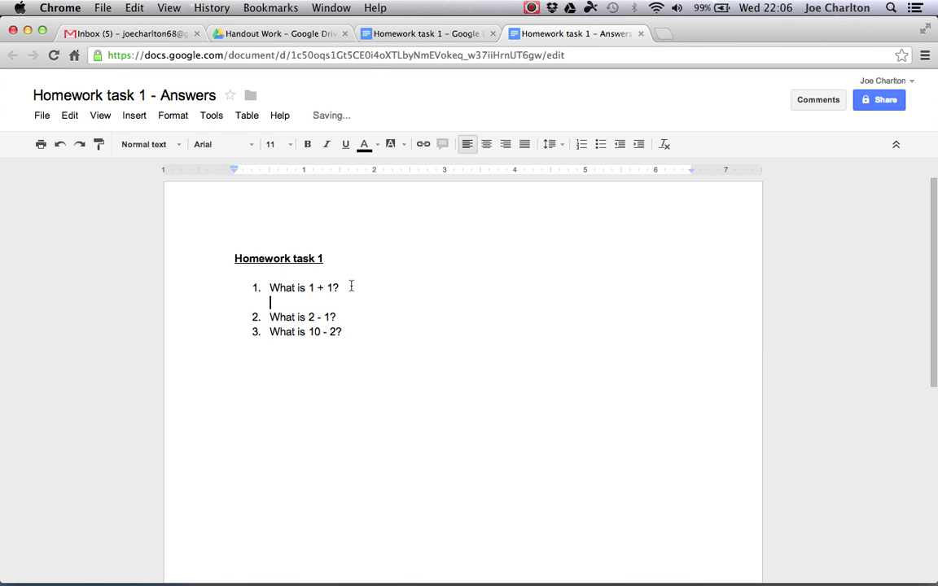
pyautogui.write('2')
pyautogui.press('Return')
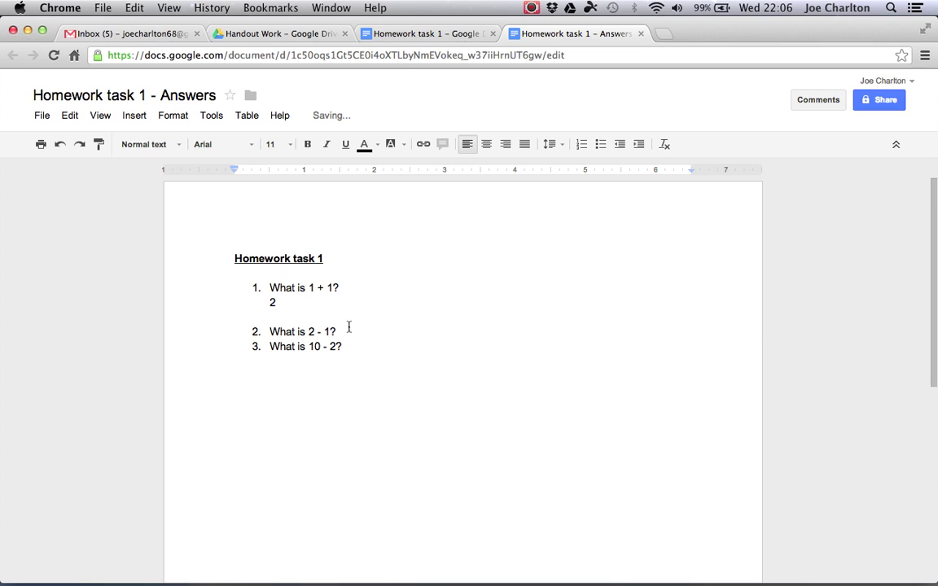
pyautogui.click(347, 330)
pyautogui.press('Return')
pyautogui.press('Return')
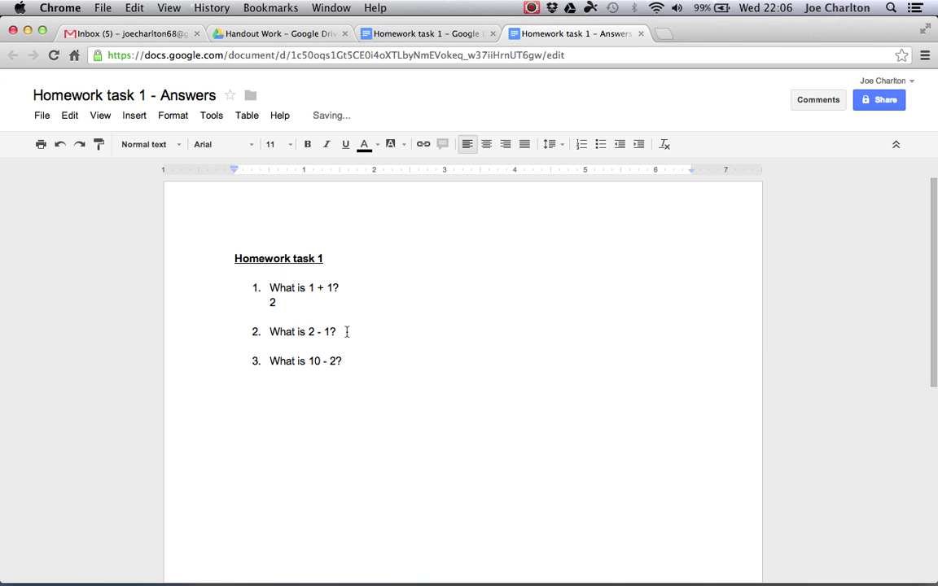
pyautogui.press('Return')
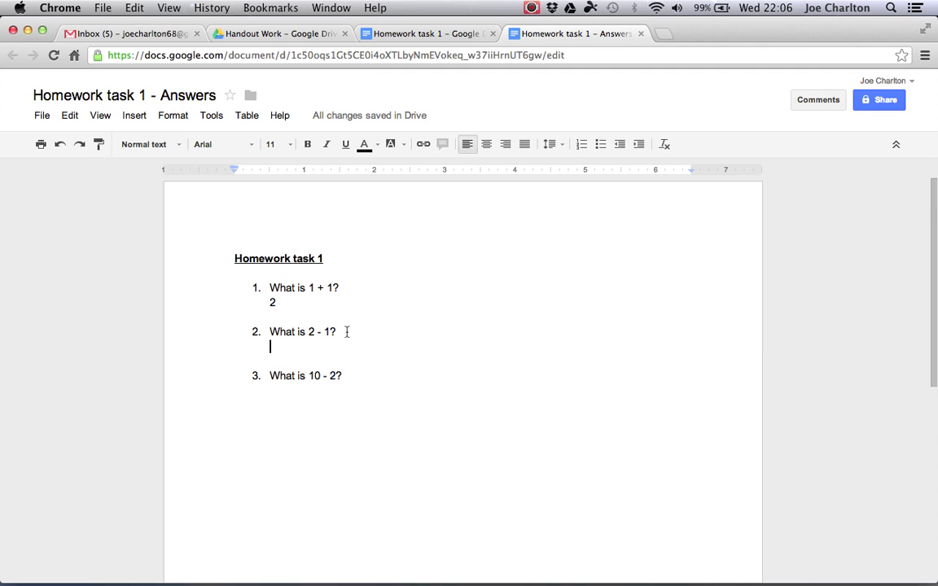
pyautogui.write('134')
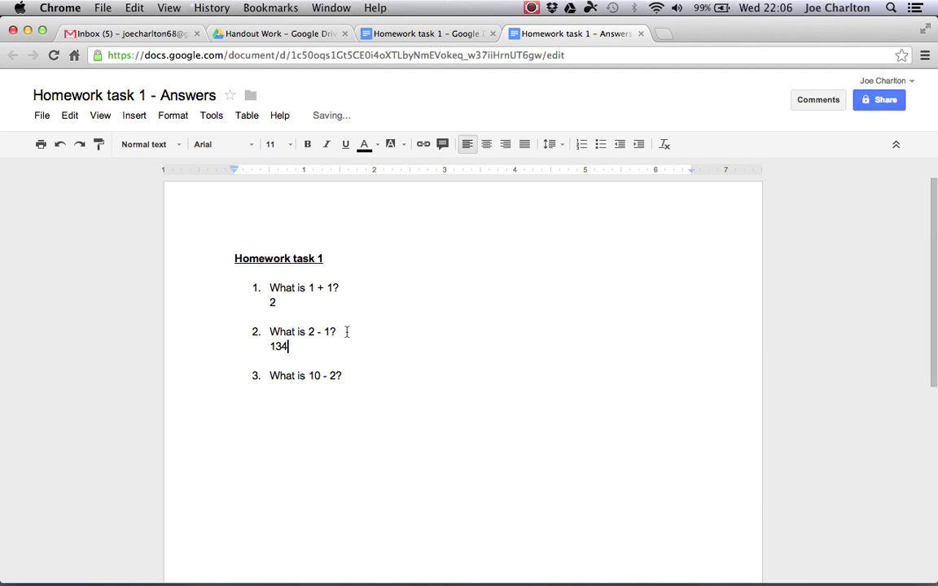
# - Add answer 8 under question 3, and space and indent answers 134 and 2
pyautogui.click(356, 376)
pyautogui.press('Return')
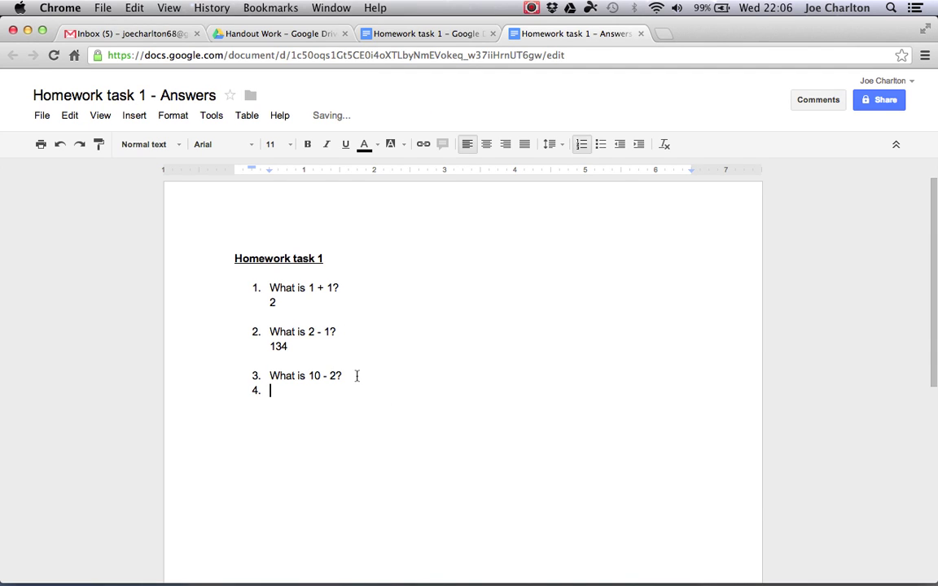
pyautogui.press('Return')
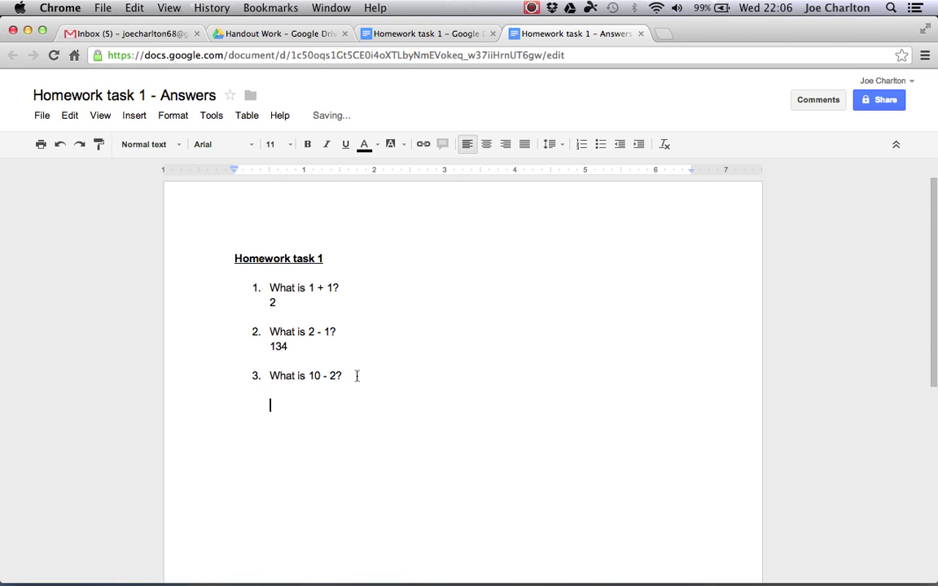
pyautogui.write('8')
pyautogui.press('Return')
pyautogui.press('Tab')
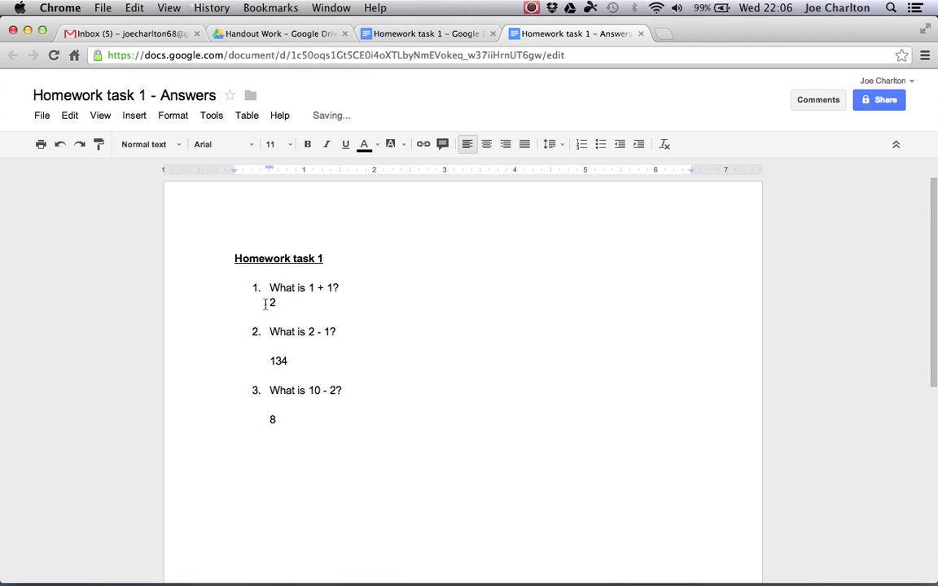
pyautogui.press('Return')
pyautogui.press('Tab')
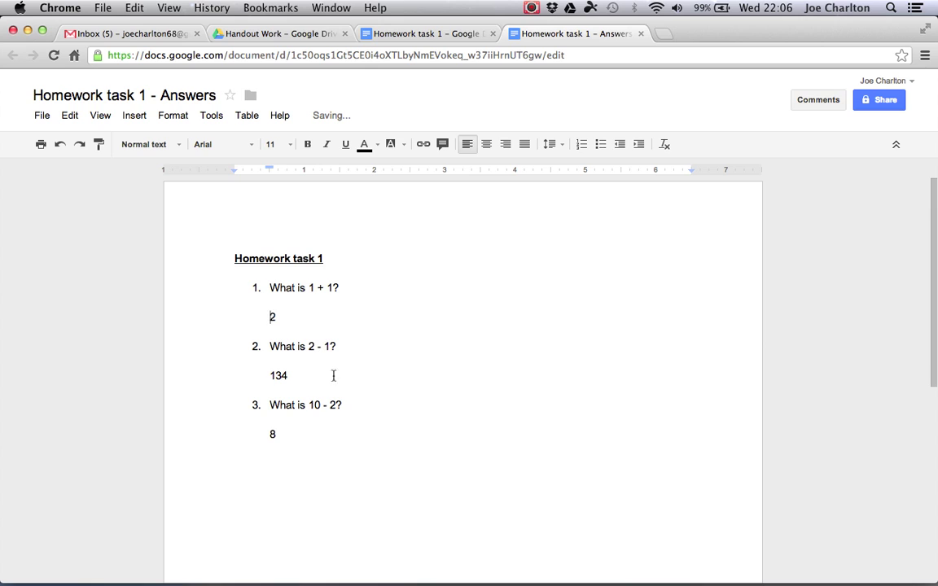
pyautogui.click(333, 422)
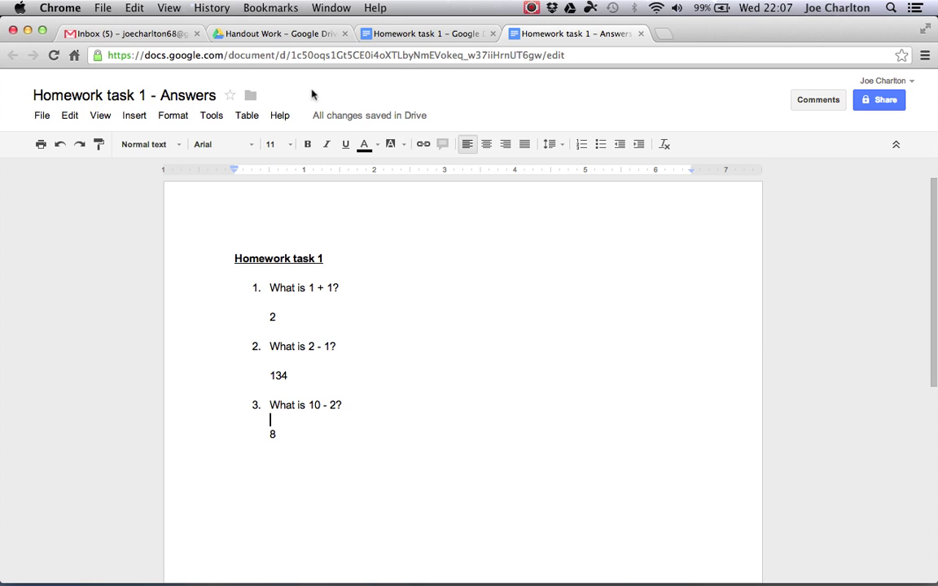
# - Close both student documents and switch to the teacher's Drive window
pyautogui.click(641, 34)
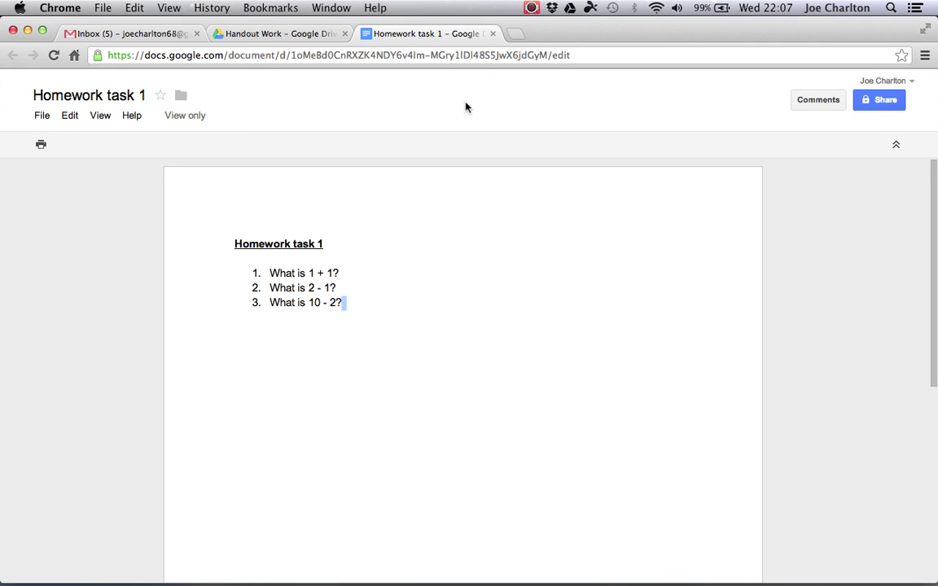
pyautogui.click(494, 34)
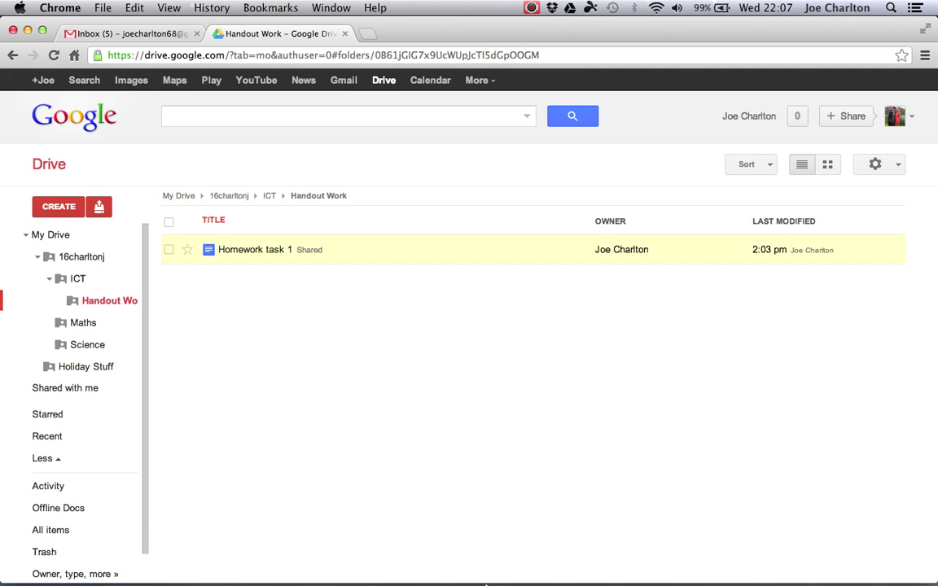
pyautogui.click(28, 32)
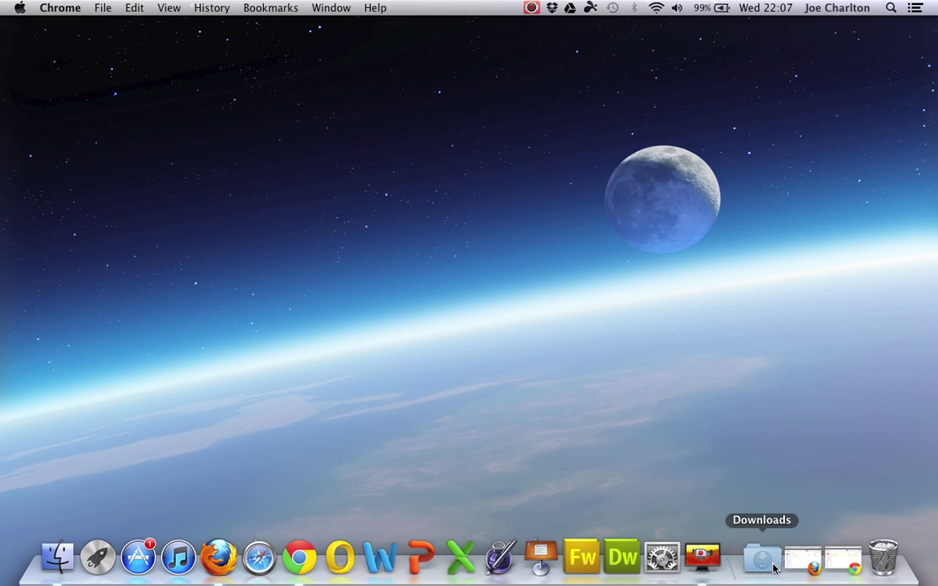
pyautogui.click(808, 561)
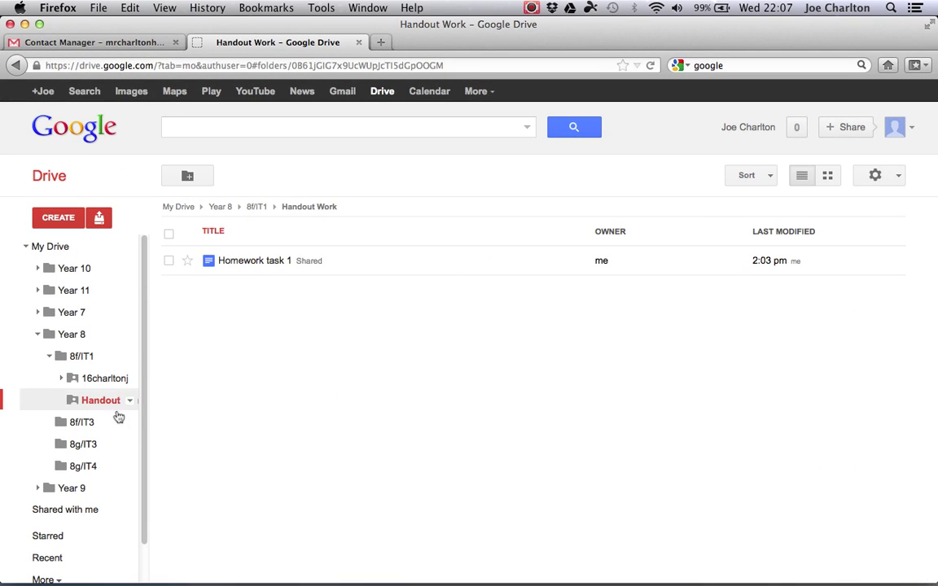
# - Go through 8f/IT1 to the student's ICT folder and open Homework task 1 - Answers
pyautogui.click(50, 357)
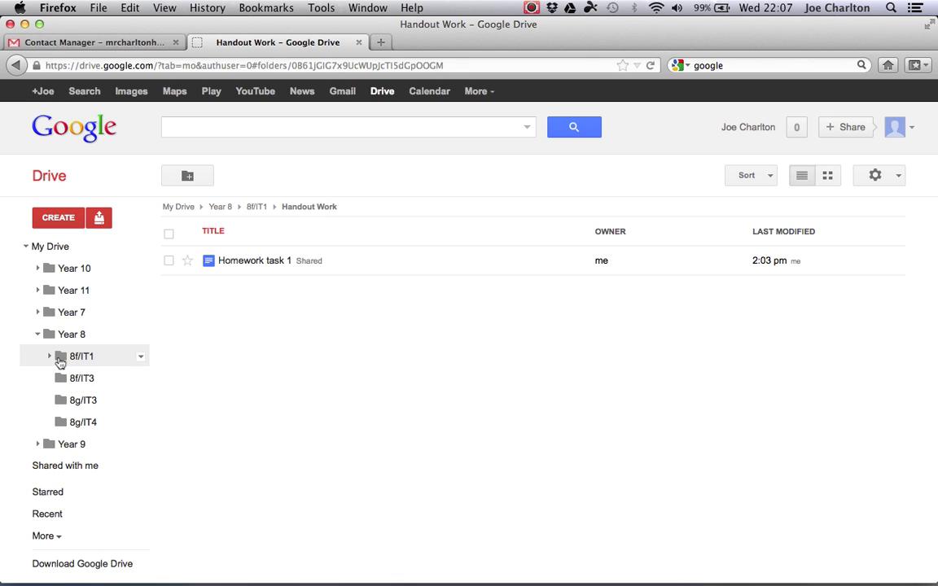
pyautogui.click(50, 357)
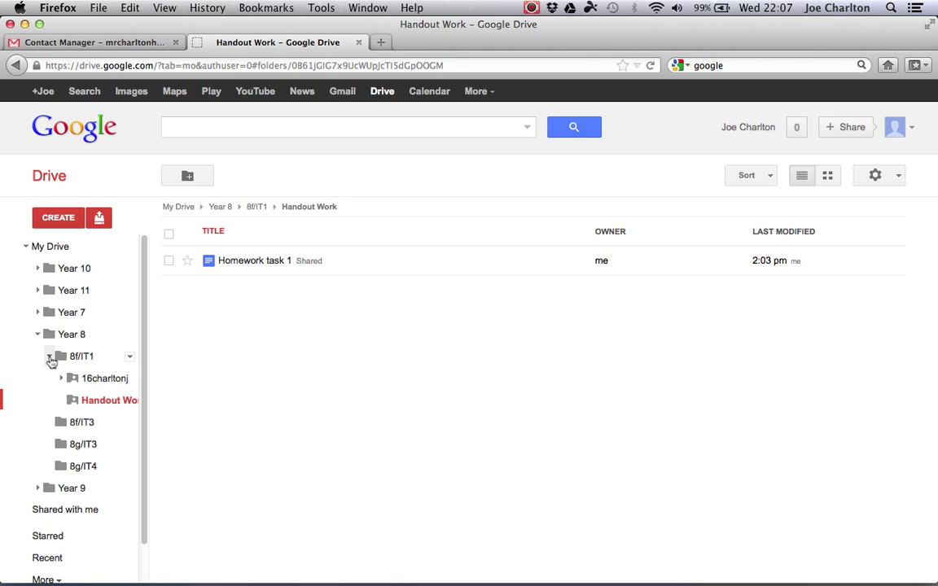
pyautogui.click(92, 380)
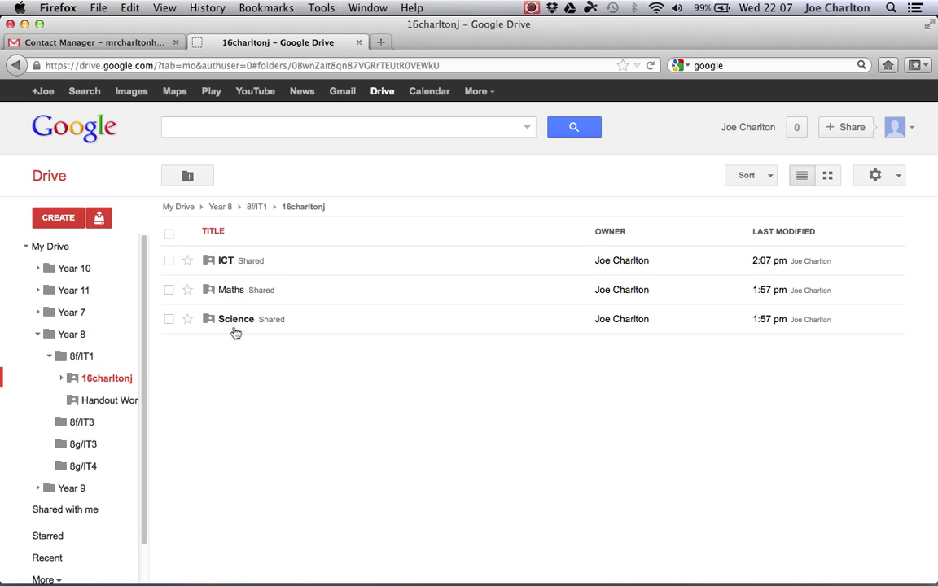
pyautogui.click(228, 261)
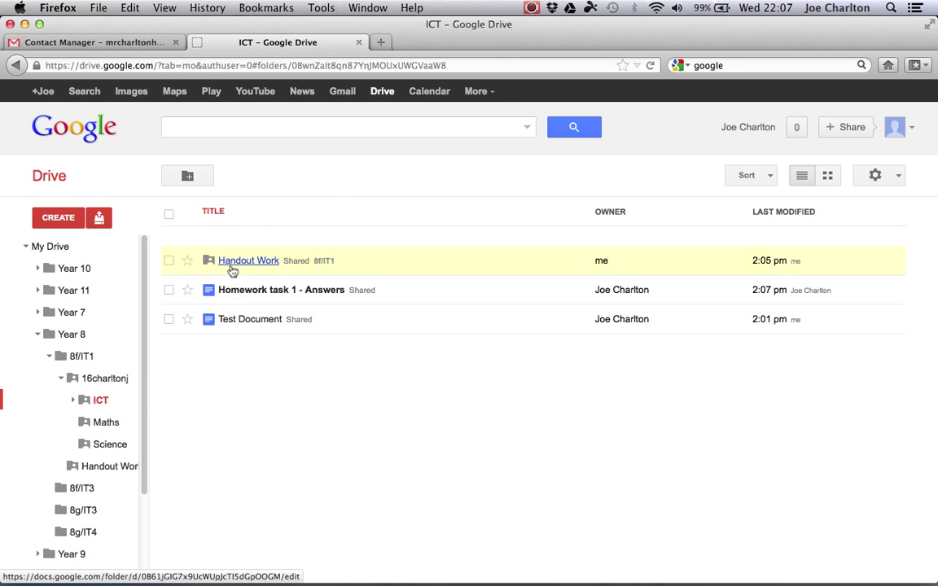
pyautogui.click(271, 295)
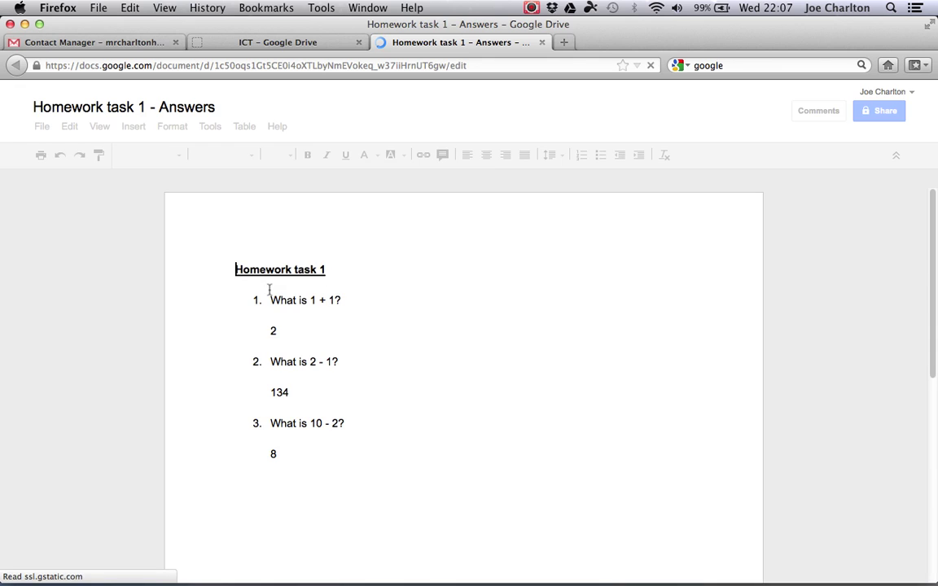
# - Under answer 134, type in green 'This is the wrong answer. You need to go over the topic further.'
pyautogui.click(291, 331)
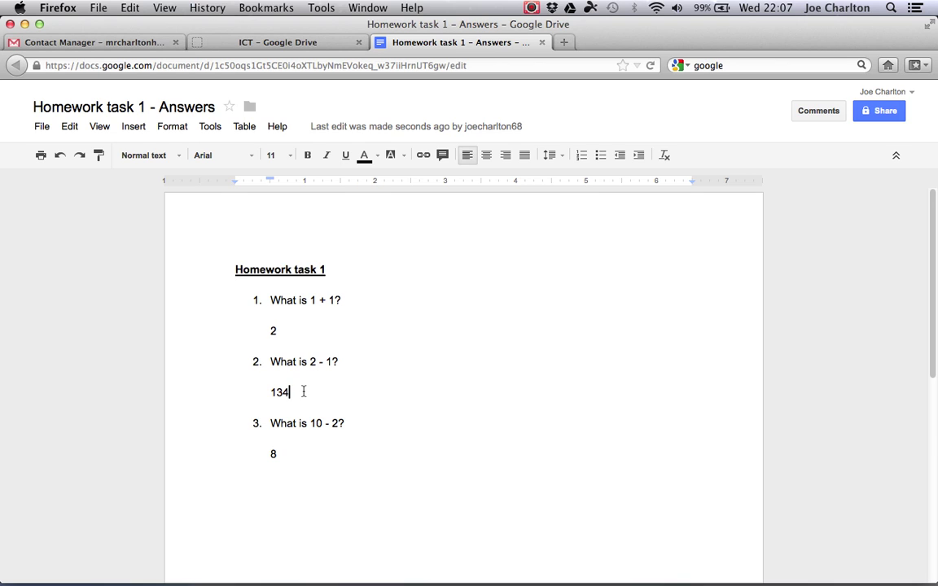
pyautogui.click(303, 392)
pyautogui.press('Return')
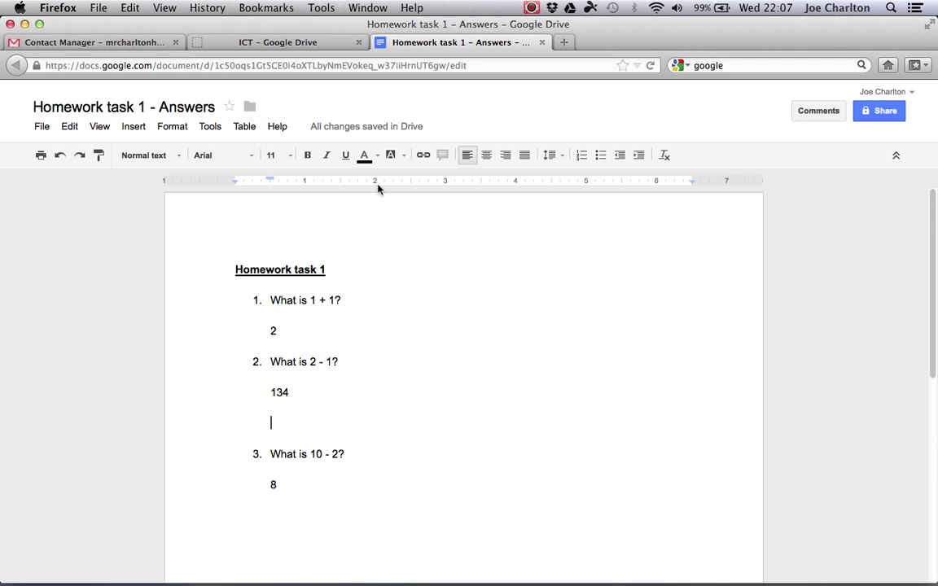
pyautogui.click(376, 155)
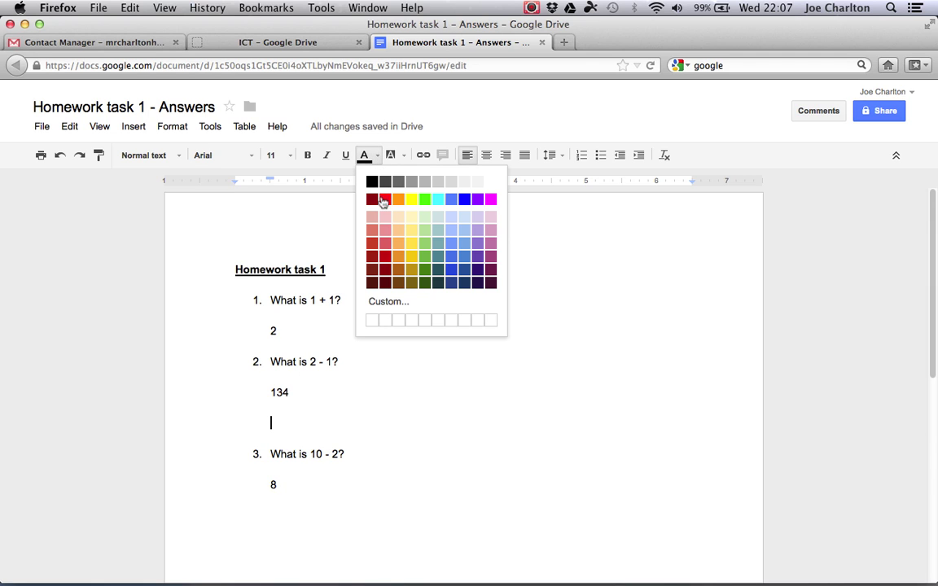
pyautogui.click(426, 257)
pyautogui.write('This ')
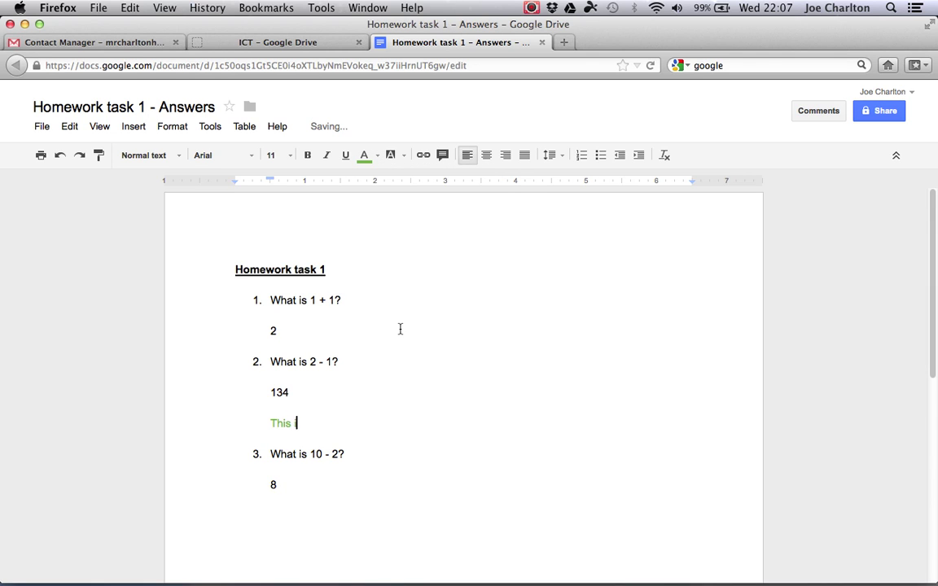
pyautogui.write('is the wrong answer')
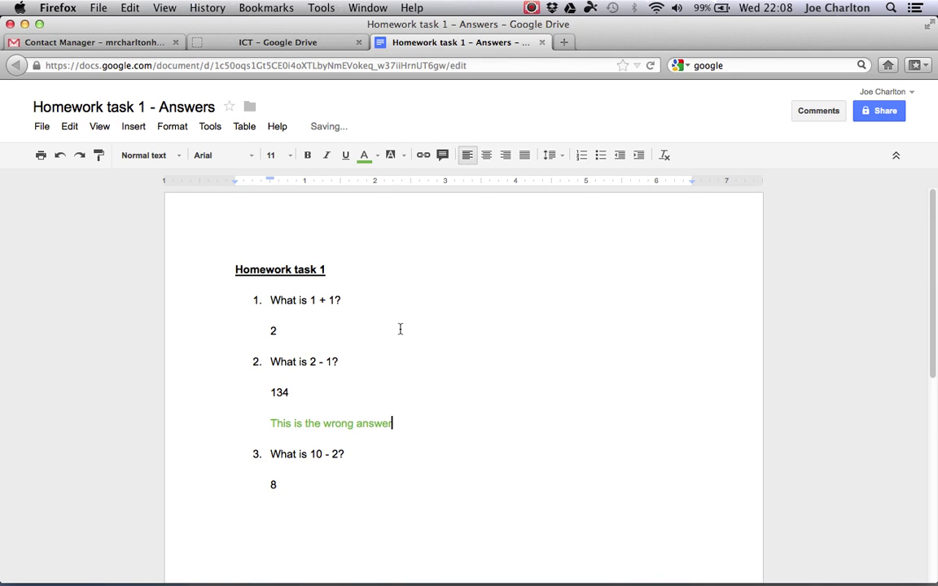
pyautogui.write('. You need to go over the ')
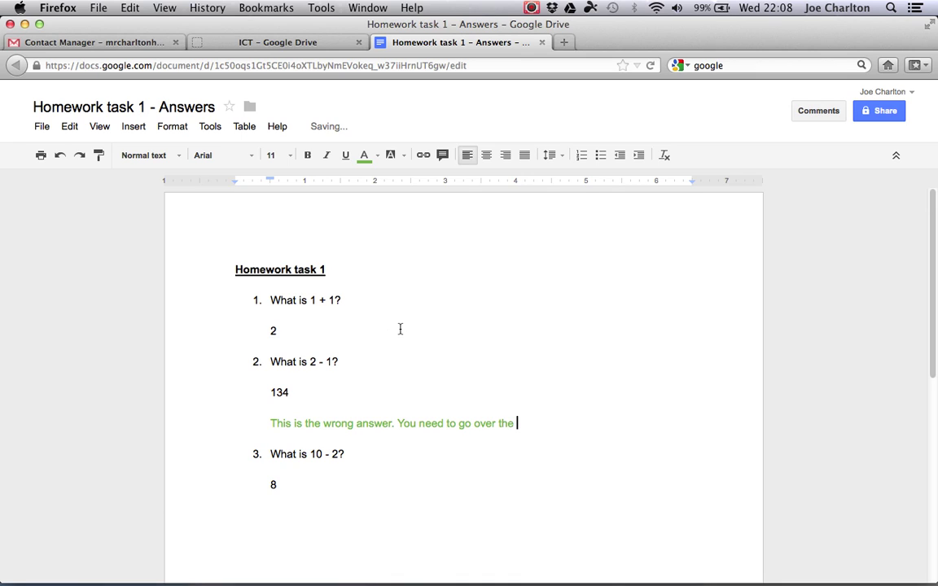
pyautogui.write('topic further.')
# - Add a blank line after answer 8 and select answer 2
pyautogui.click(293, 489)
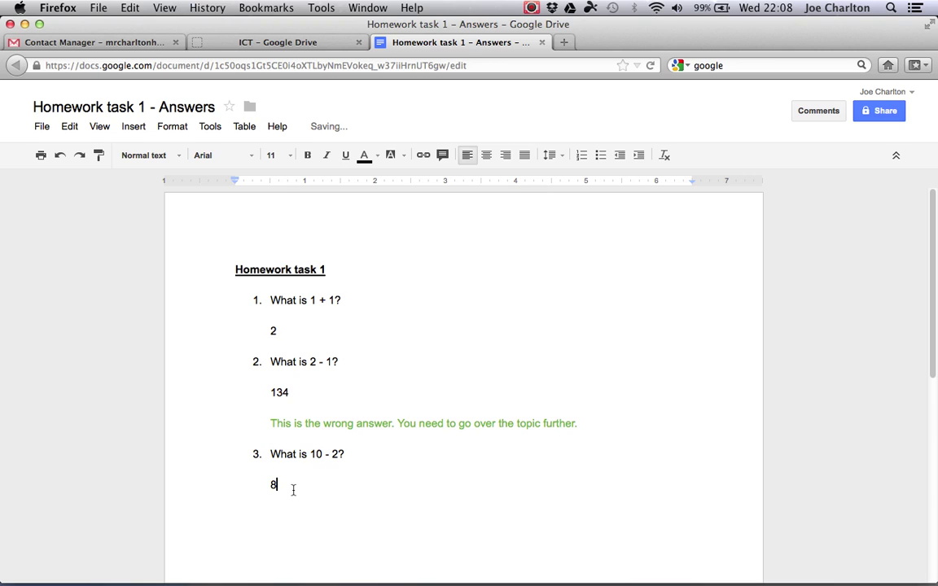
pyautogui.press('Return')
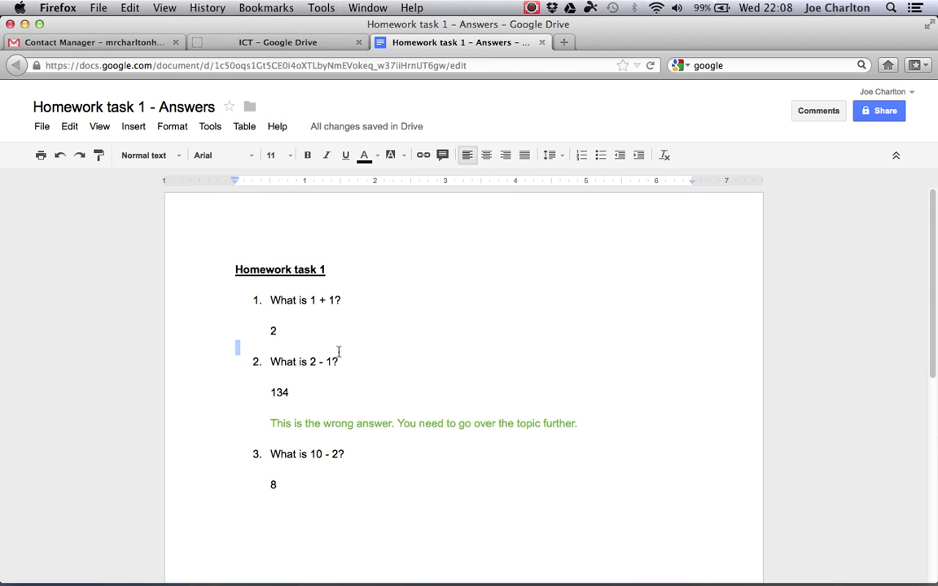
pyautogui.moveTo(339, 352); pyautogui.dragTo(320, 324)
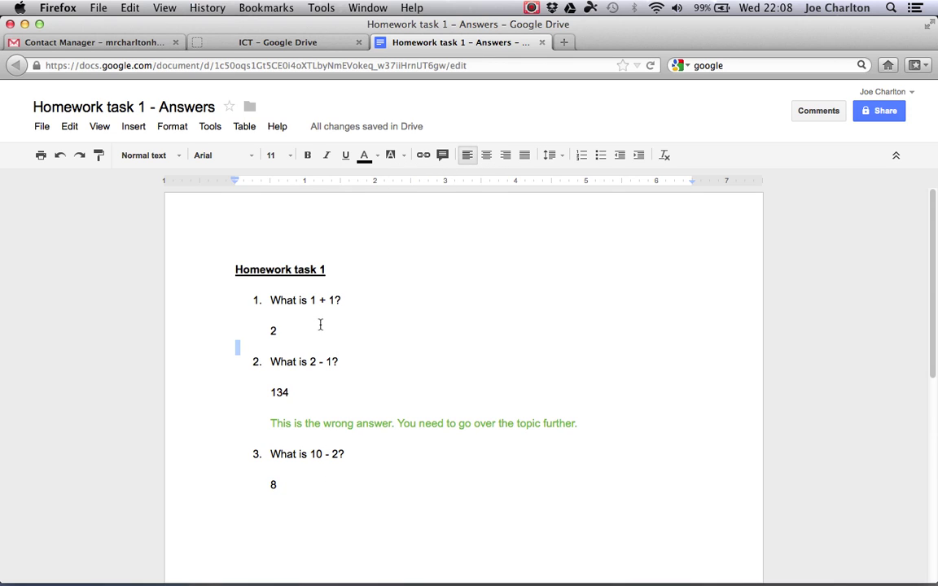
# - Post a 'Good start' comment on answer 2, then close the document
pyautogui.click(442, 156)
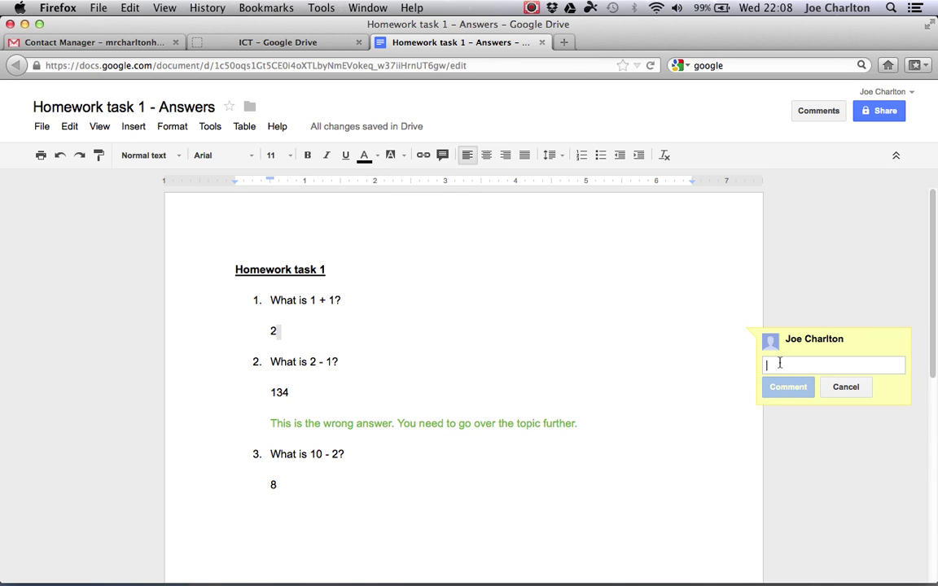
pyautogui.write('Good start')
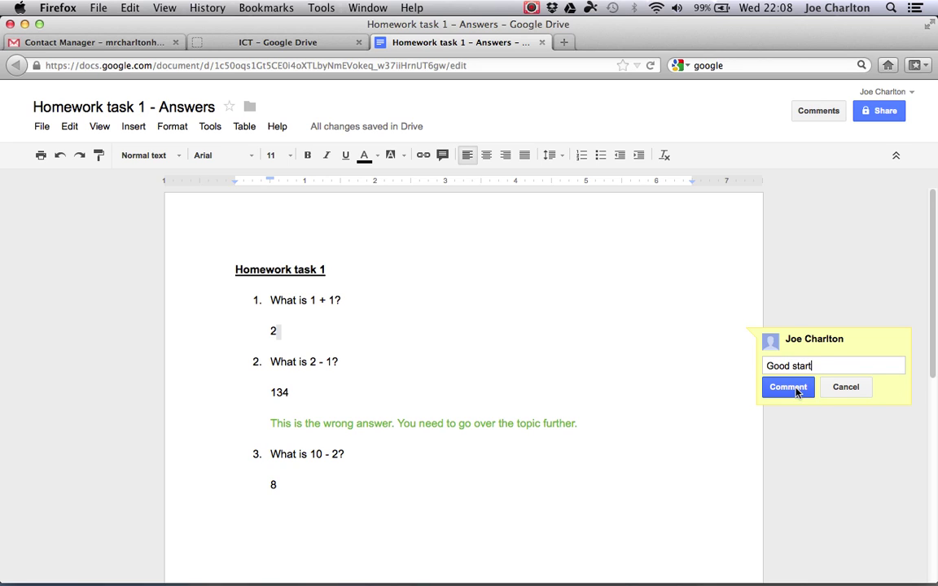
pyautogui.click(796, 387)
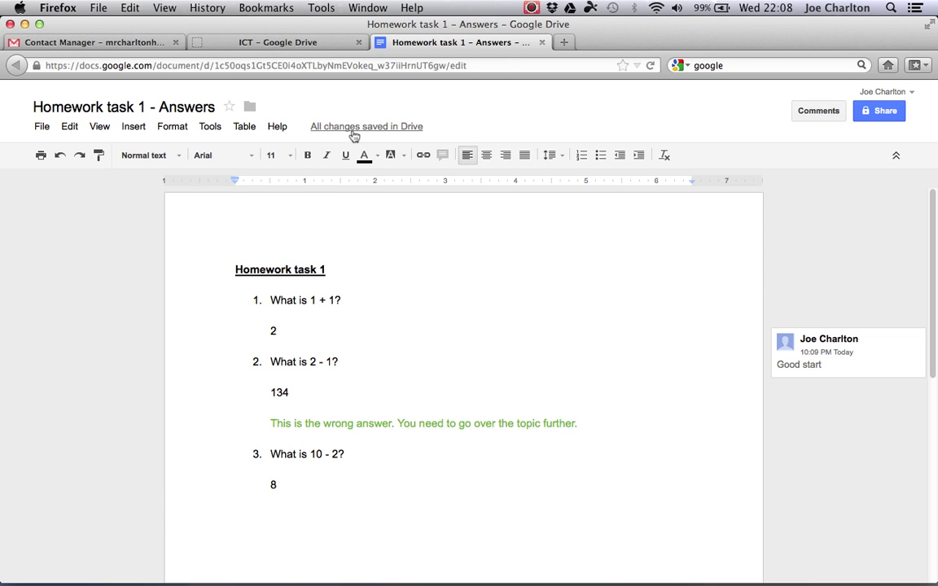
pyautogui.click(542, 43)
# - In the student's Drive, open Homework task 1 - Answers from ICT to review the feedback, then close it
pyautogui.click(25, 23)
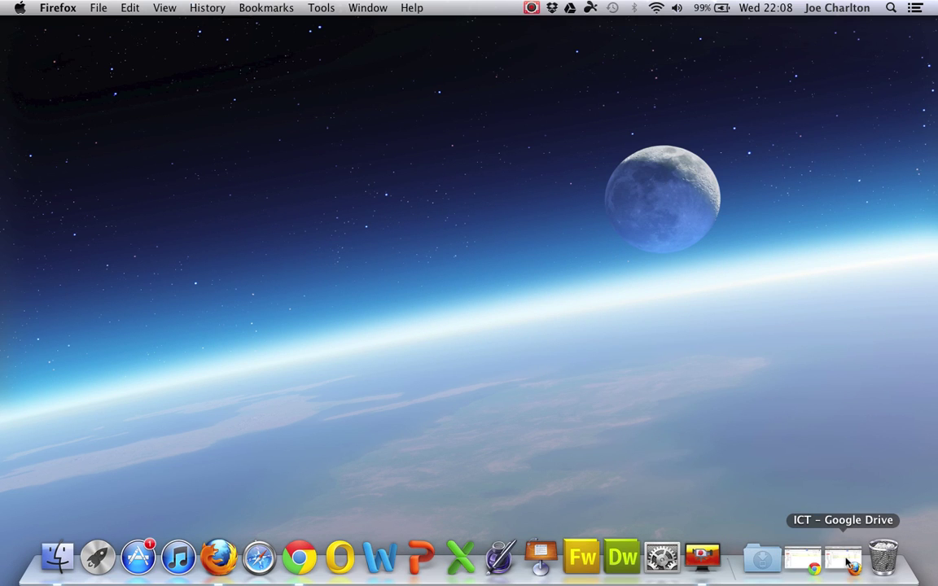
pyautogui.click(803, 560)
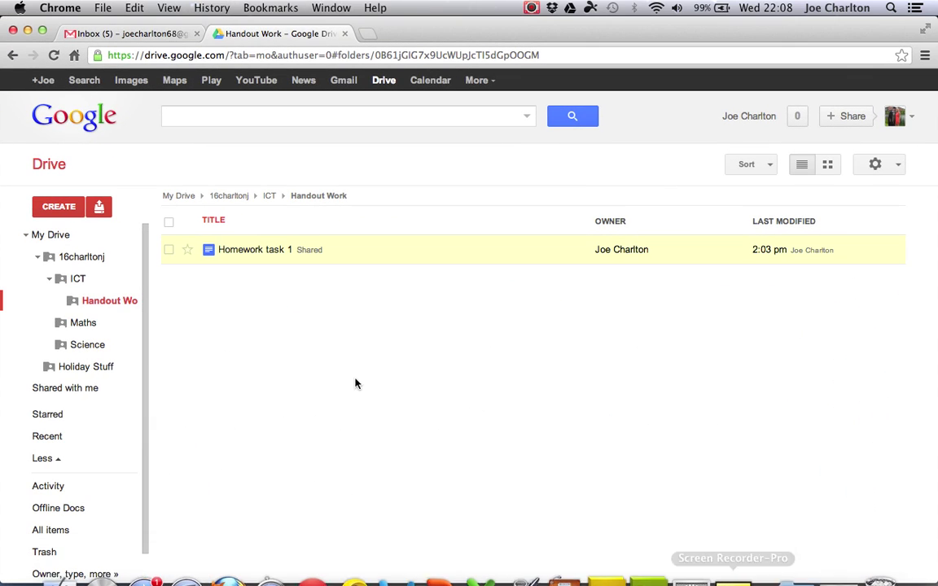
pyautogui.click(78, 281)
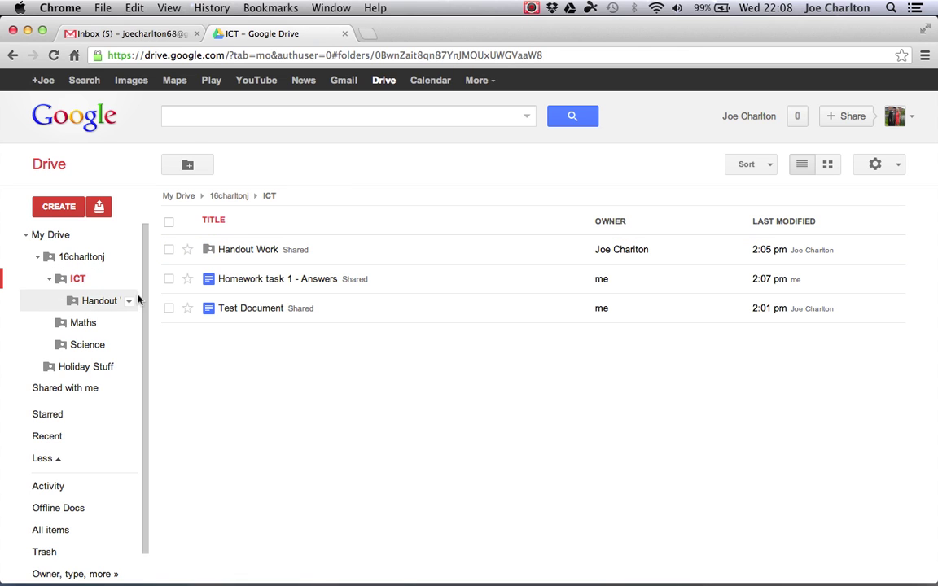
pyautogui.click(264, 281)
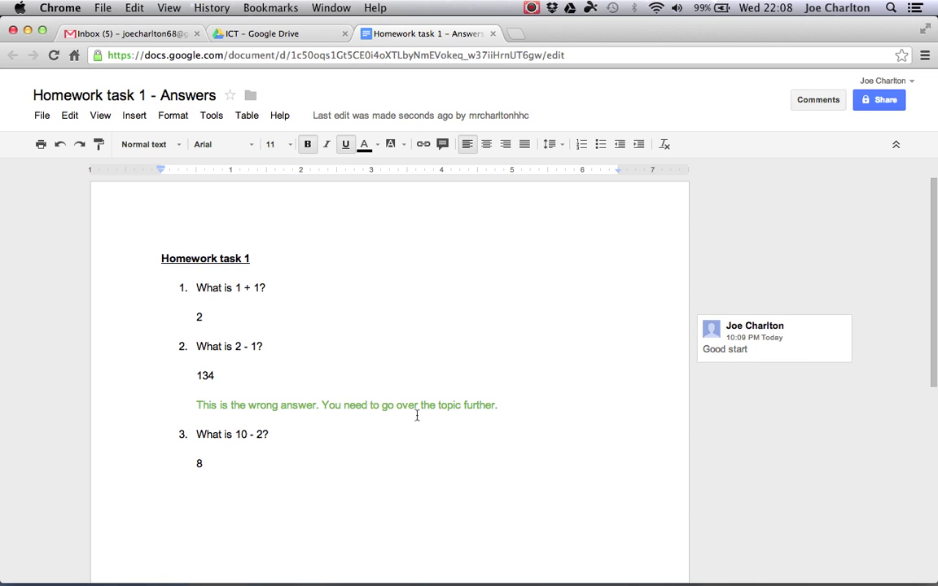
pyautogui.click(494, 34)
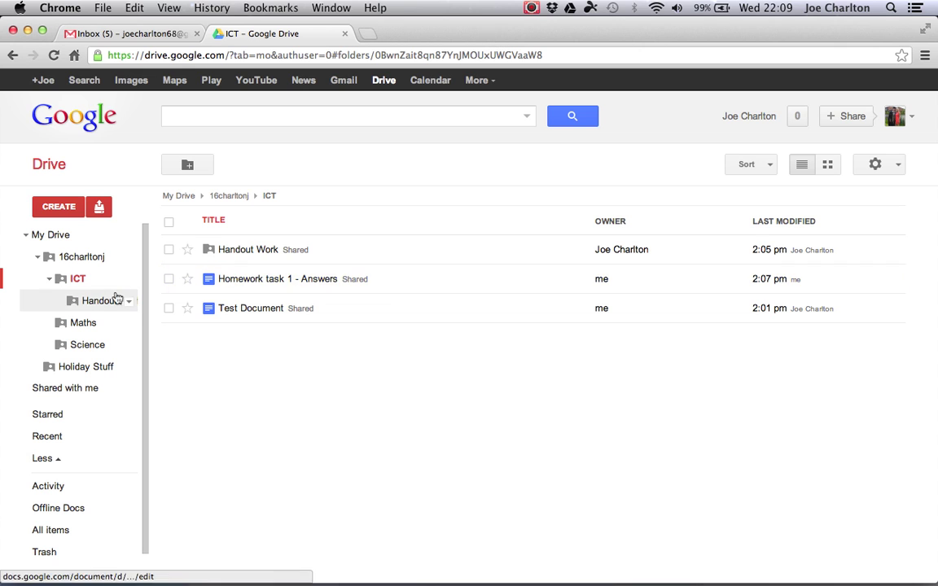
# - In the teacher's Drive, browse Year 8 > 8f/IT1 > Handout Work
pyautogui.click(49, 280)
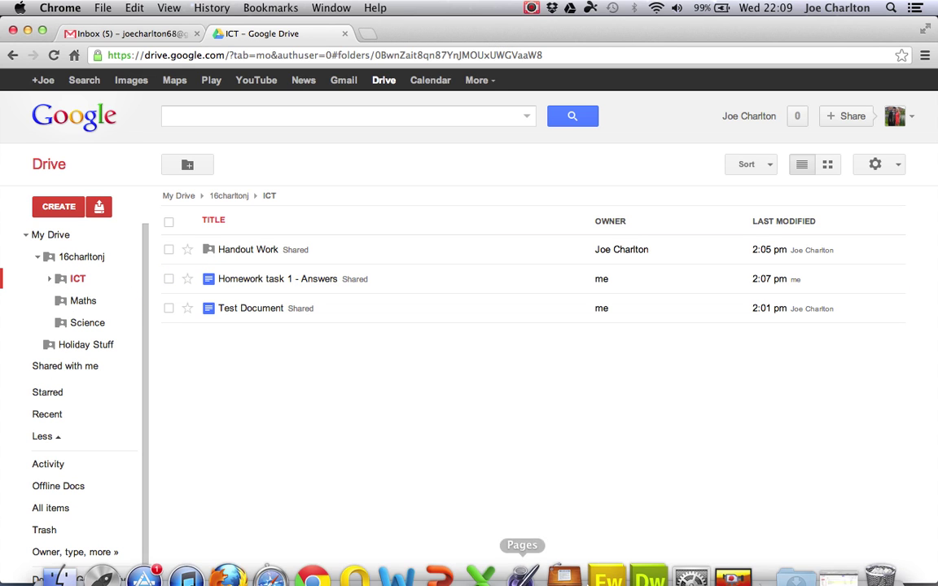
pyautogui.click(831, 566)
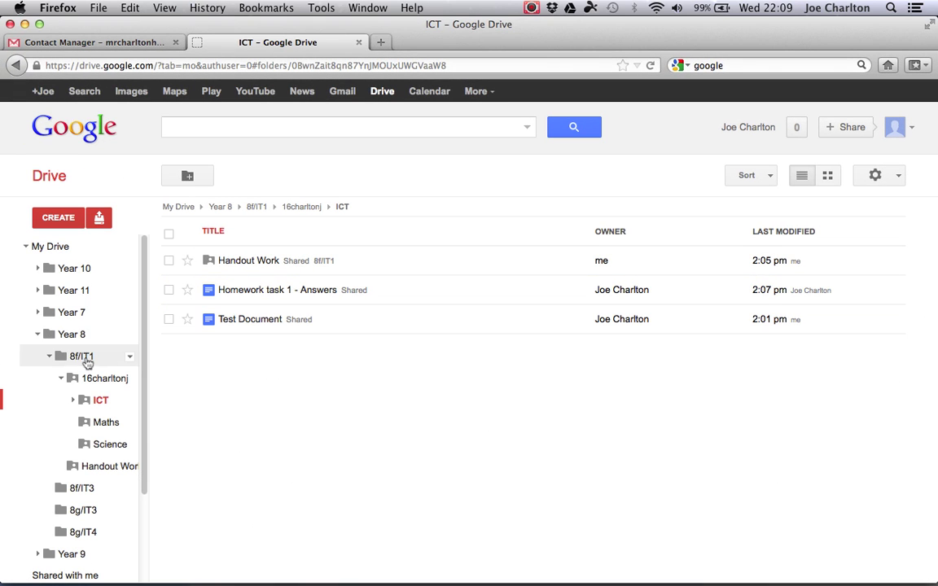
pyautogui.click(61, 379)
pyautogui.click(50, 357)
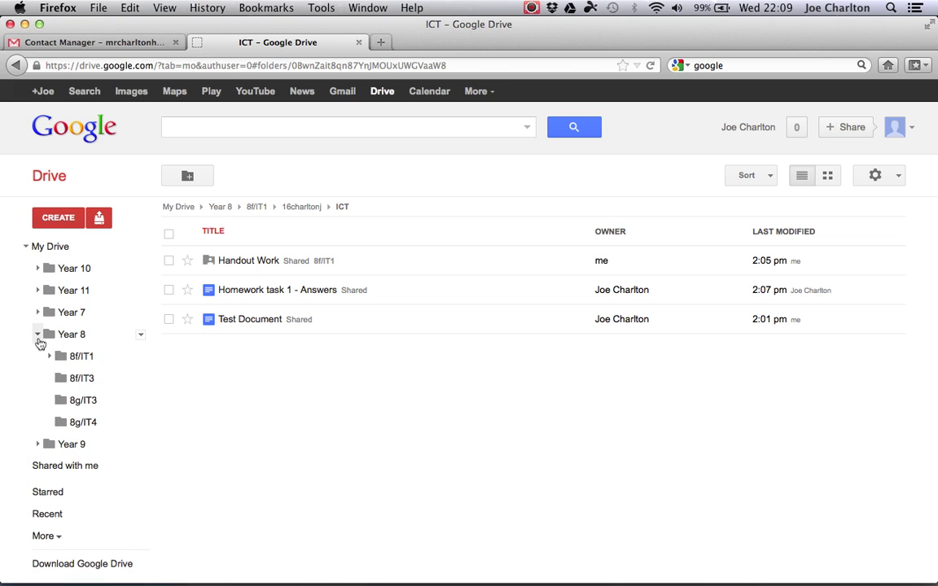
pyautogui.click(37, 335)
pyautogui.click(38, 334)
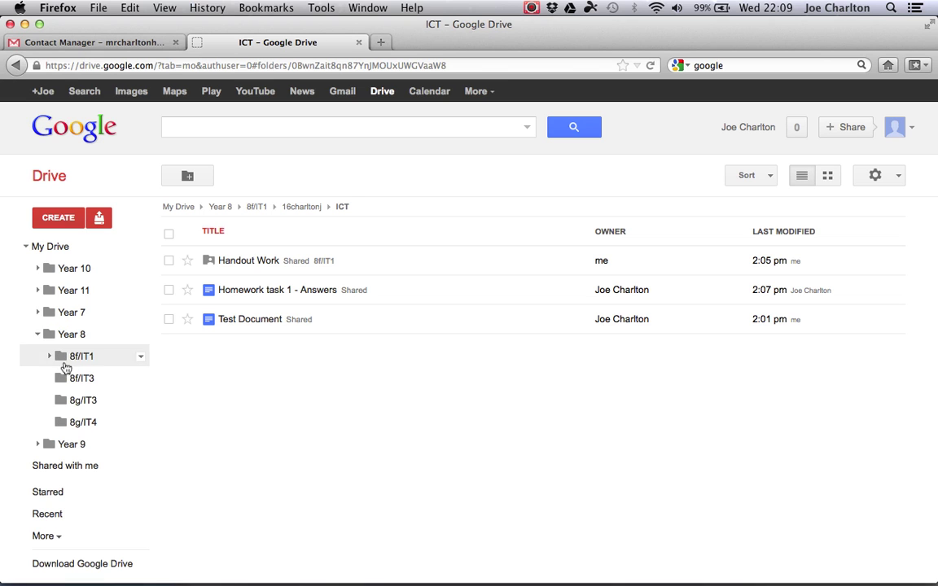
pyautogui.click(38, 335)
pyautogui.click(38, 335)
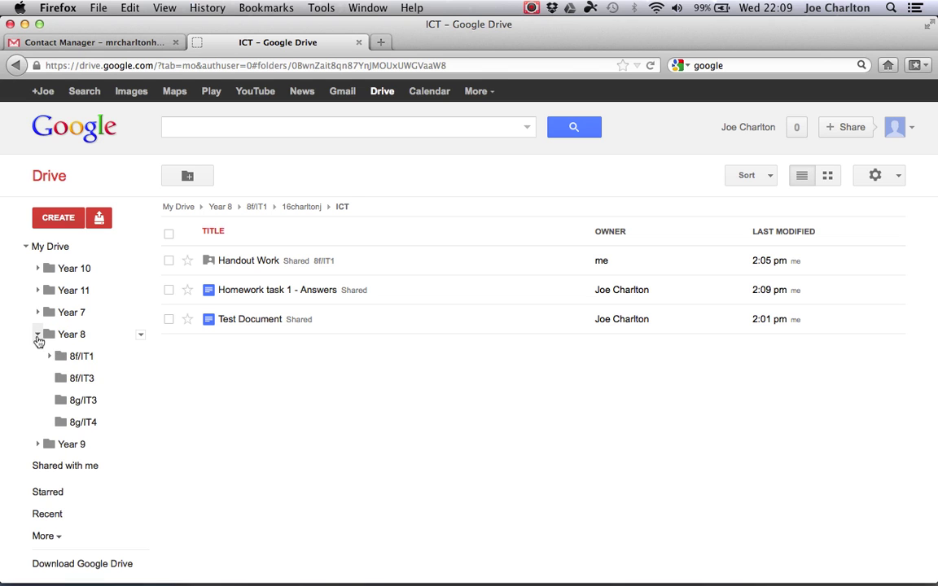
pyautogui.click(50, 357)
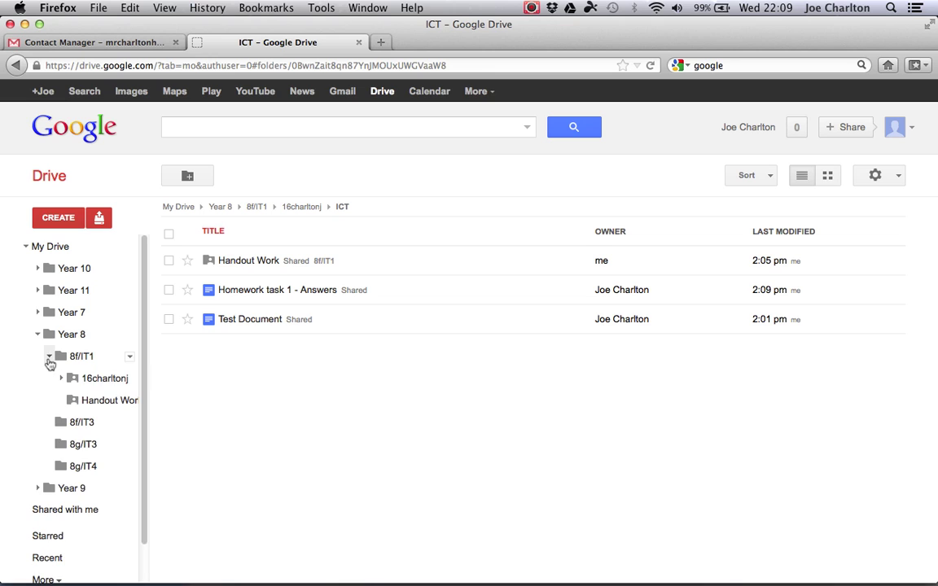
pyautogui.click(107, 401)
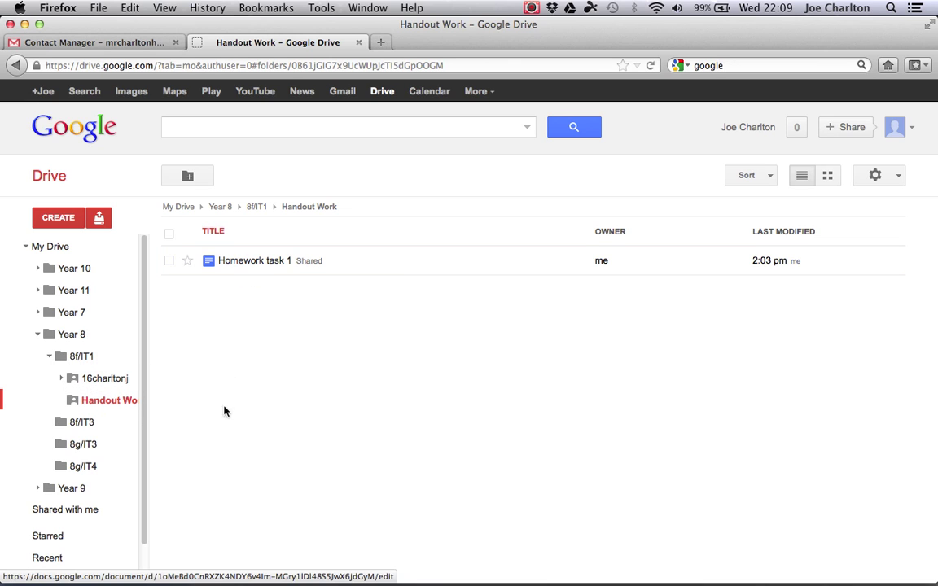
# - In the student's Drive, expand the student's folder to show ICT, Maths and Science
pyautogui.click(25, 24)
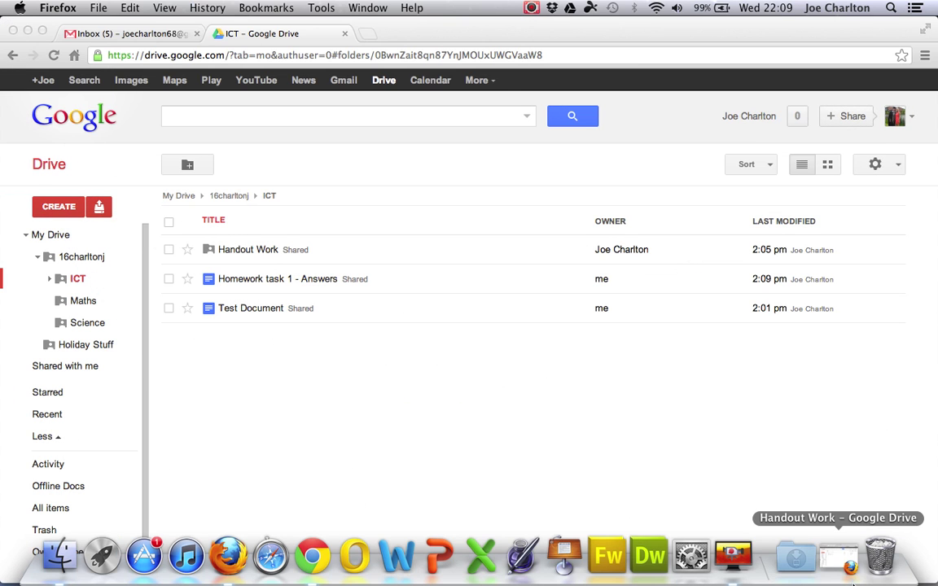
pyautogui.click(38, 261)
pyautogui.click(38, 261)
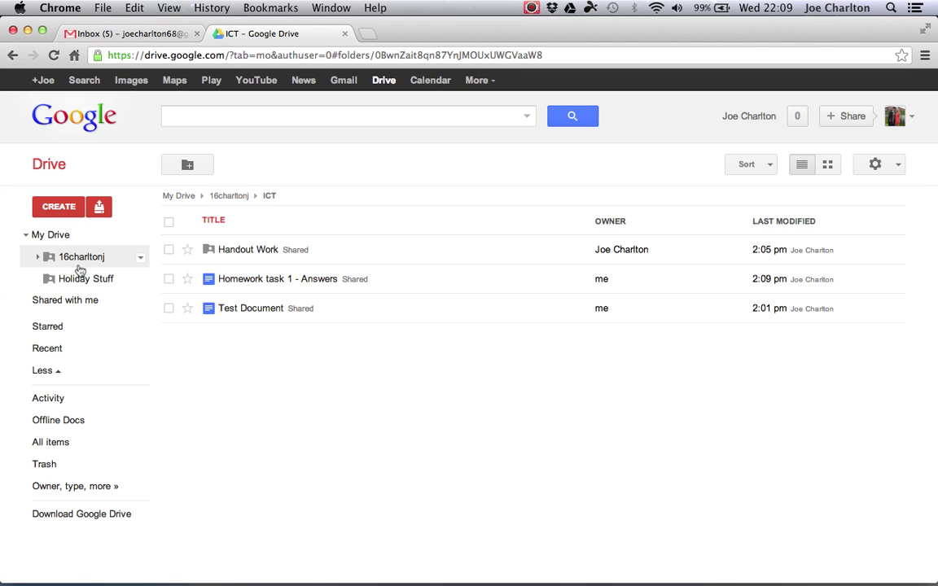
pyautogui.click(141, 259)
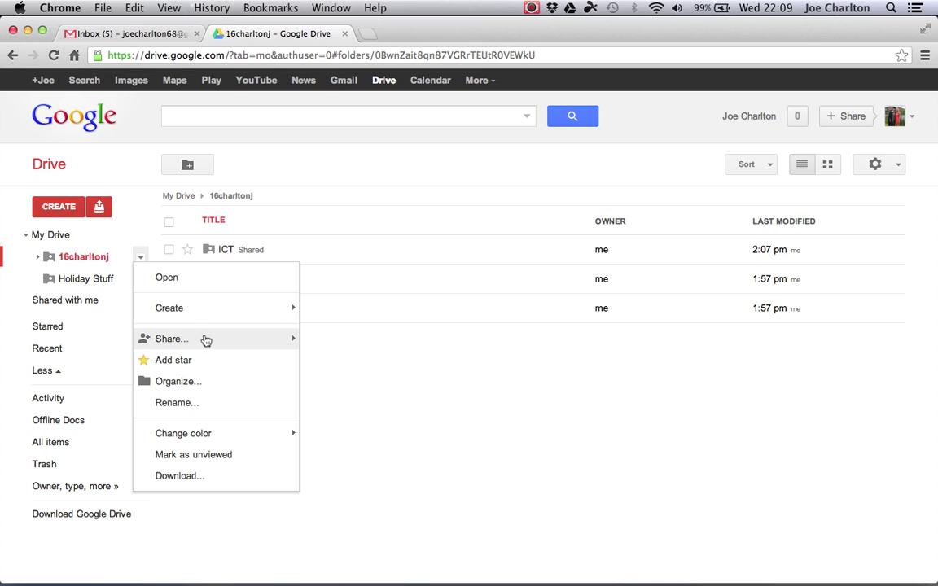
pyautogui.click(39, 258)
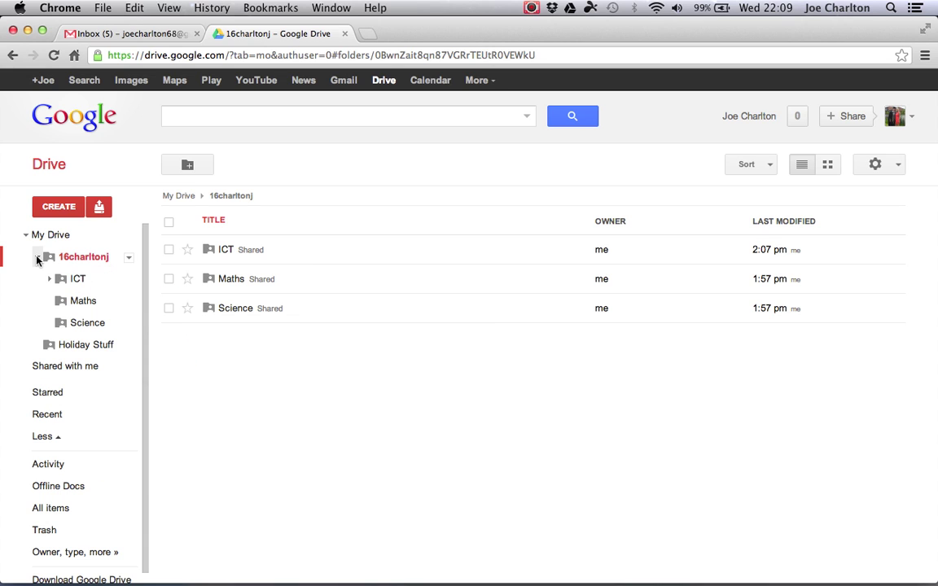